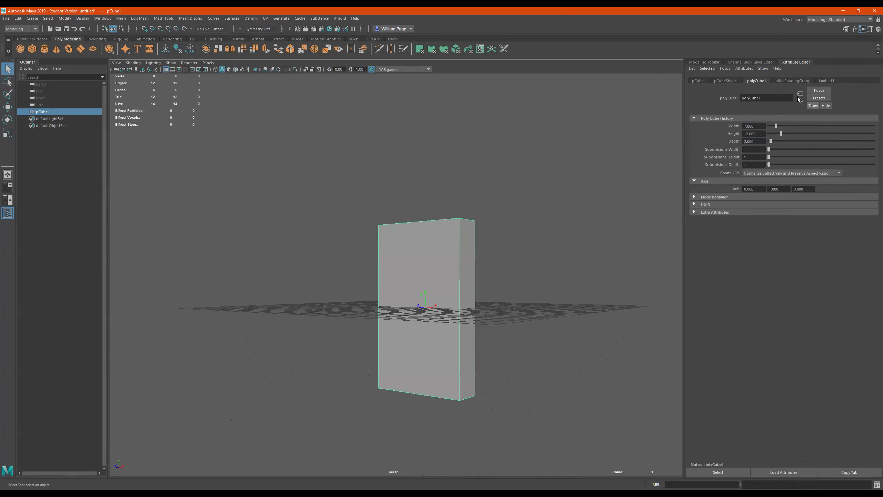
pyautogui.click(706, 63)
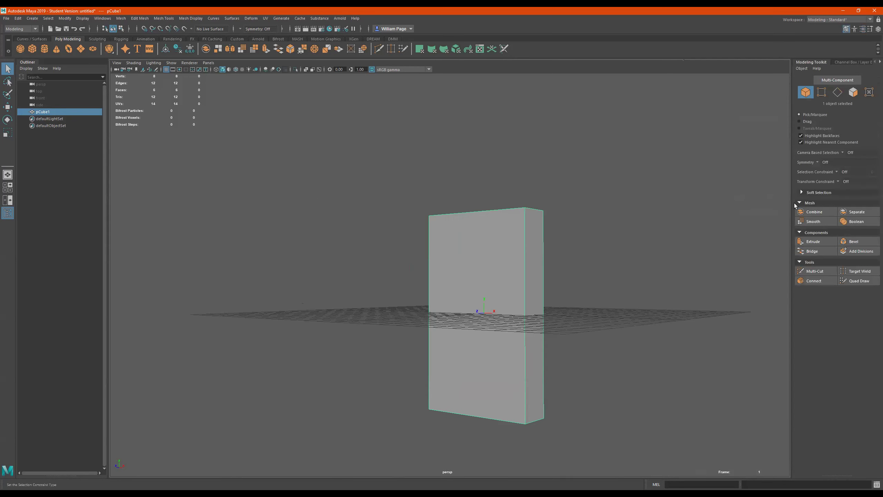
pyautogui.click(849, 62)
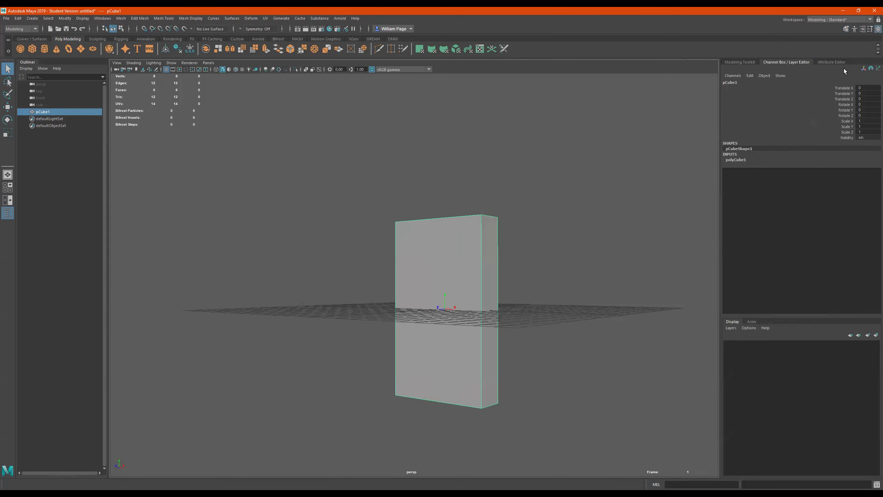
pyautogui.click(832, 63)
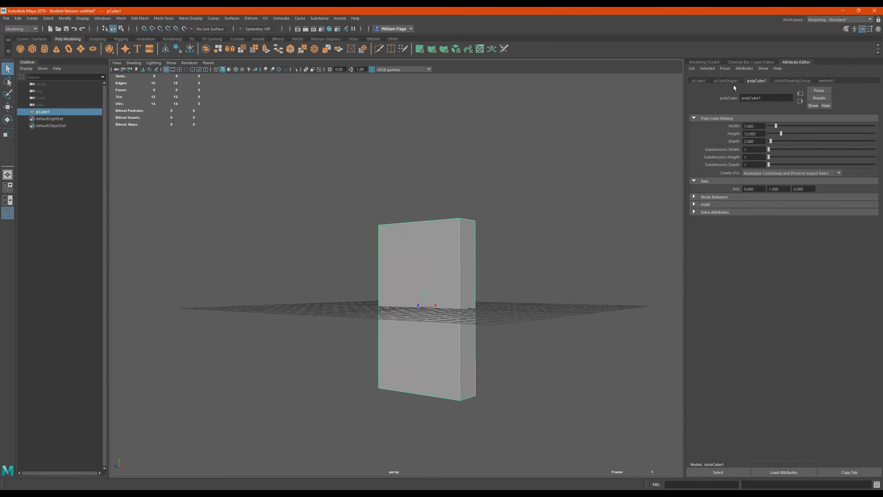
pyautogui.keyDown('alt'); pyautogui.moveTo(462, 300); pyautogui.dragTo(455, 308); pyautogui.keyUp('alt')
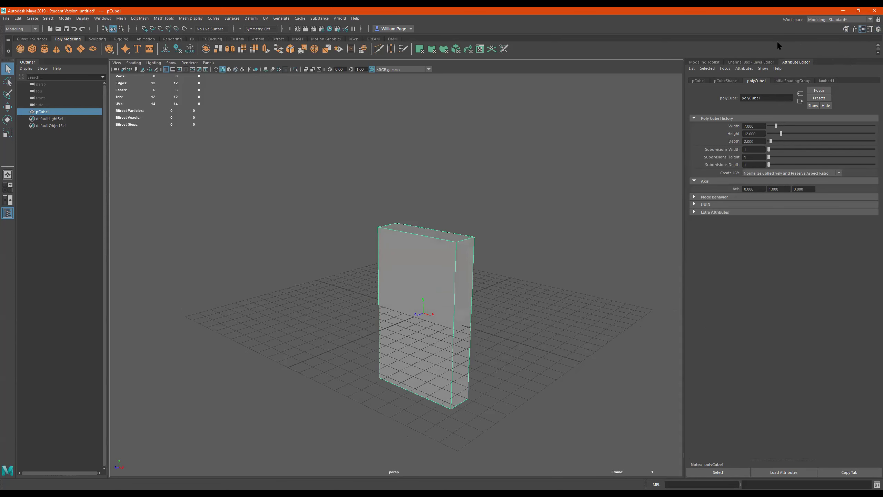
# Try raising the block by setting its Translate Y to 0.5 and to 5.
pyautogui.click(751, 61)
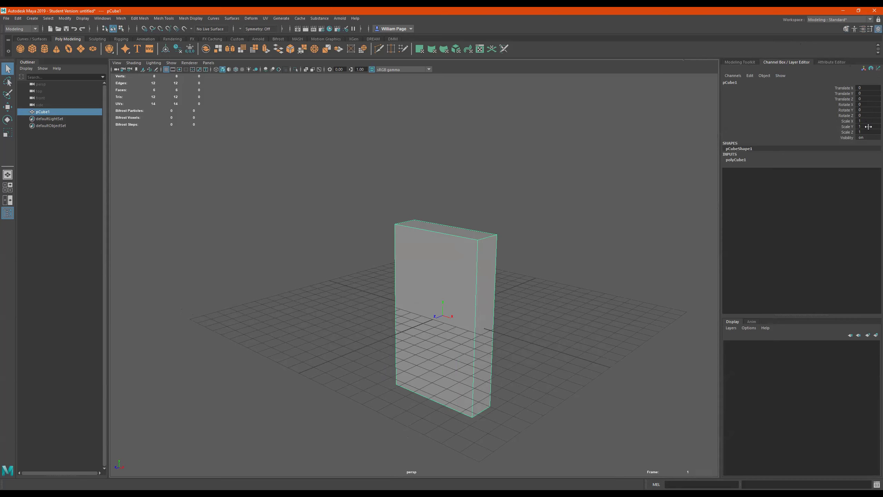
pyautogui.keyDown('alt'); pyautogui.moveTo(628, 227); pyautogui.dragTo(429, 255); pyautogui.keyUp('alt')
pyautogui.keyDown('alt'); pyautogui.moveTo(479, 296); pyautogui.dragTo(482, 286); pyautogui.keyUp('alt')
pyautogui.click(867, 93)
pyautogui.write('0.5')
pyautogui.press('Return')
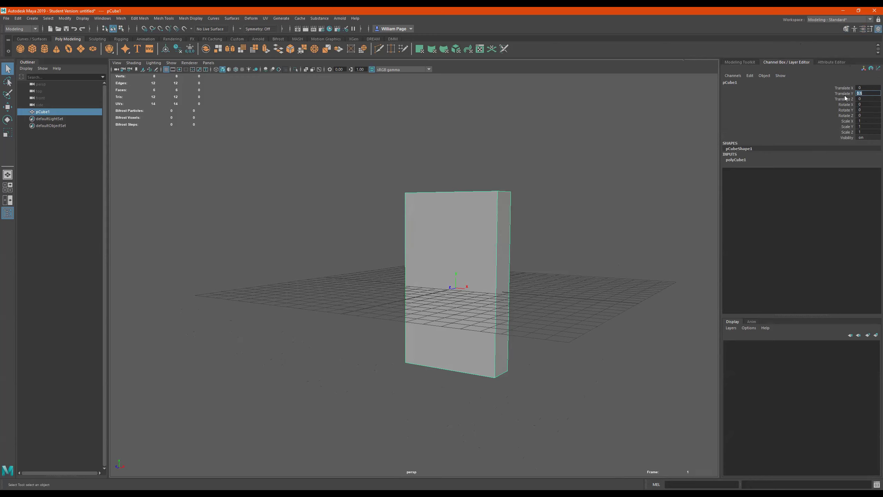
pyautogui.write('5')
pyautogui.press('Return')
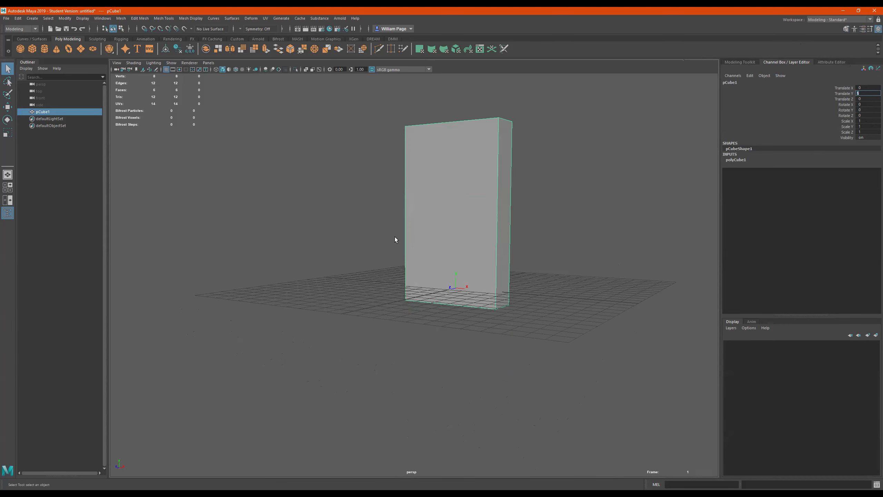
# Undo both Translate Y changes on the block.
pyautogui.keyDown('alt'); pyautogui.moveTo(395, 240); pyautogui.dragTo(421, 256); pyautogui.keyUp('alt')
pyautogui.hotkey('ctrl', 'z')
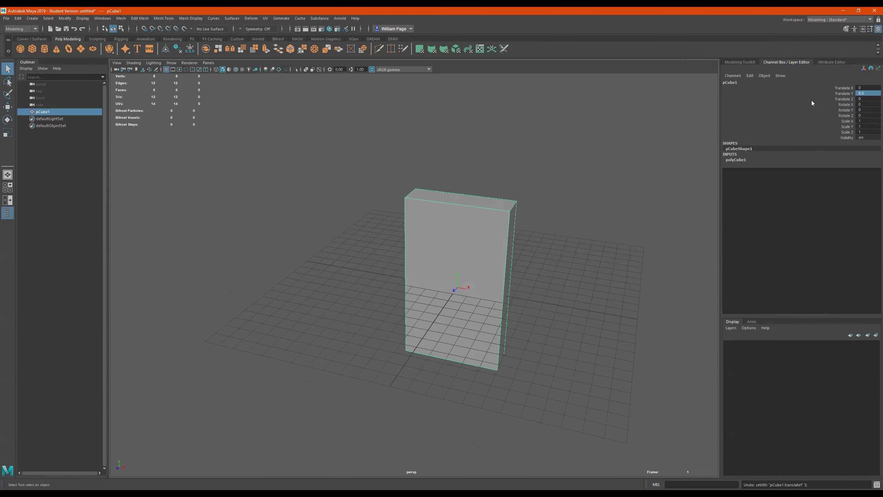
pyautogui.hotkey('ctrl', 'z')
pyautogui.keyDown('alt'); pyautogui.moveTo(499, 227); pyautogui.dragTo(434, 219); pyautogui.keyUp('alt')
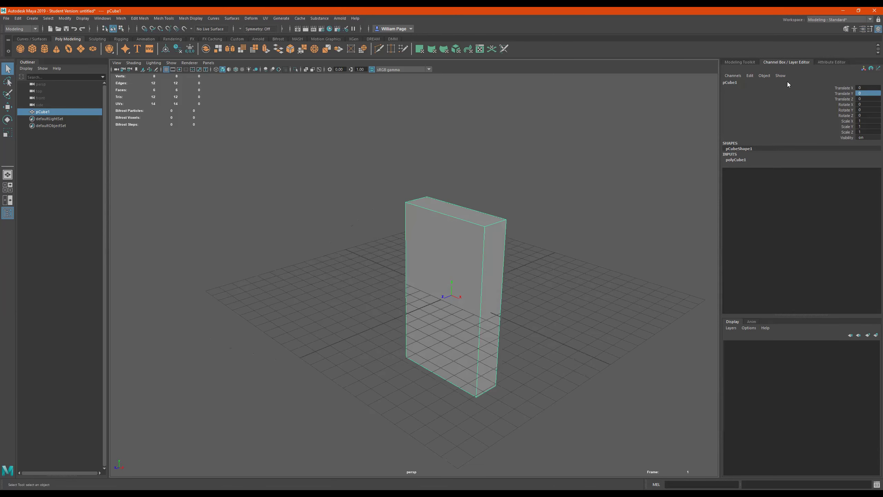
# Raise the block vertically with the Move tool until its base sits on the grid.
pyautogui.click(825, 61)
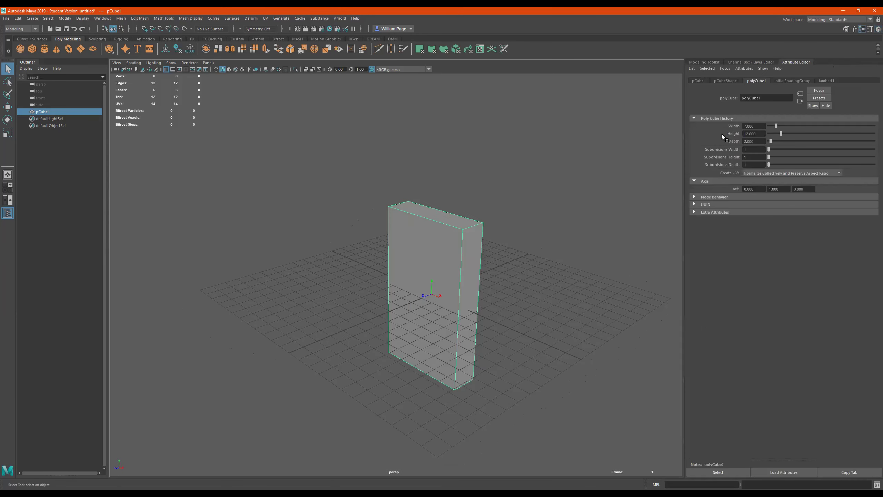
pyautogui.keyDown('alt'); pyautogui.moveTo(448, 265); pyautogui.dragTo(435, 169); pyautogui.keyUp('alt')
pyautogui.press('w')
pyautogui.keyDown('alt'); pyautogui.moveTo(438, 170); pyautogui.dragTo(477, 194); pyautogui.keyUp('alt')
pyautogui.keyDown('alt'); pyautogui.moveTo(483, 241); pyautogui.dragTo(451, 282); pyautogui.keyUp('alt')
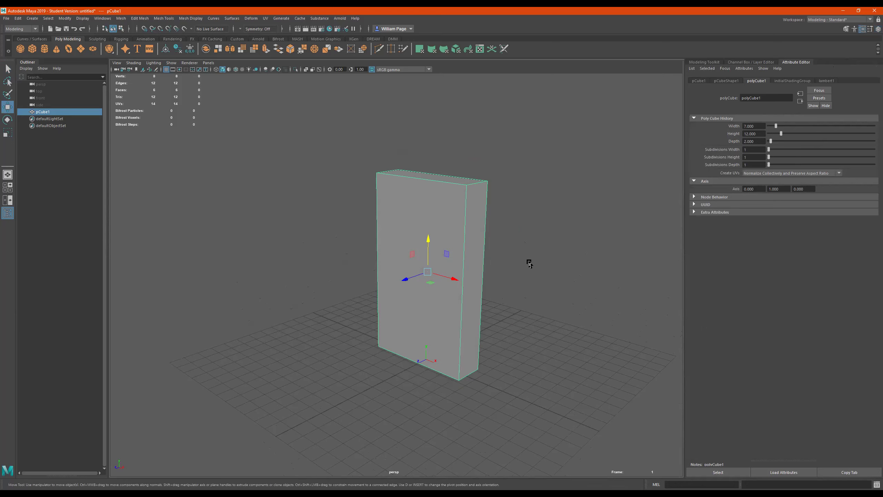
# Subdivide the block with 5 width, 5 height and 3 depth subdivisions.
pyautogui.keyDown('alt'); pyautogui.moveTo(525, 270); pyautogui.dragTo(489, 295); pyautogui.keyUp('alt')
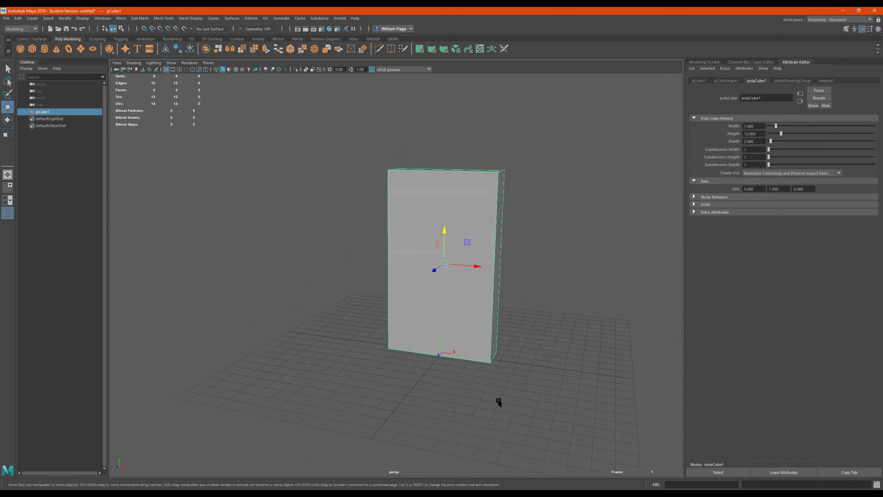
pyautogui.keyDown('alt'); pyautogui.moveTo(508, 332); pyautogui.dragTo(415, 351); pyautogui.keyUp('alt')
pyautogui.keyDown('alt'); pyautogui.moveTo(489, 317); pyautogui.dragTo(449, 240); pyautogui.keyUp('alt')
pyautogui.moveTo(768, 153)
pyautogui.mouseDown()
pyautogui.moveTo(777, 157)
pyautogui.moveTo(771, 163)
pyautogui.mouseUp()
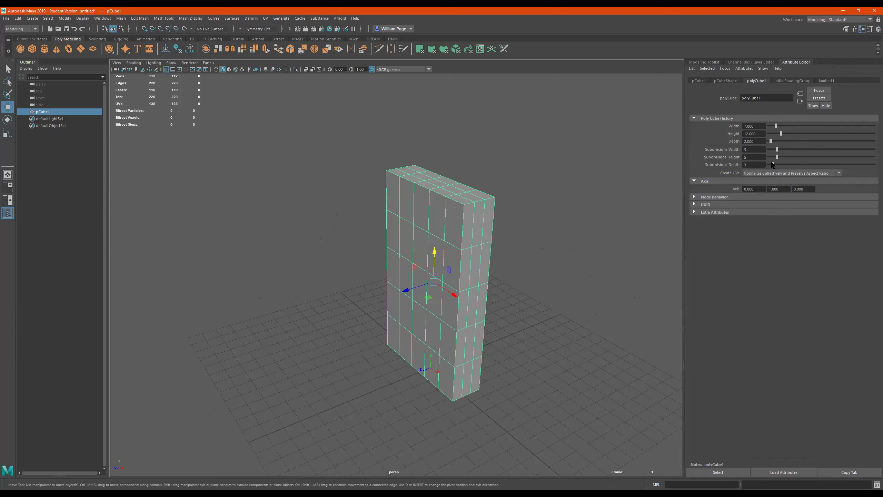
pyautogui.keyDown('alt'); pyautogui.moveTo(467, 256); pyautogui.dragTo(466, 209); pyautogui.keyUp('alt')
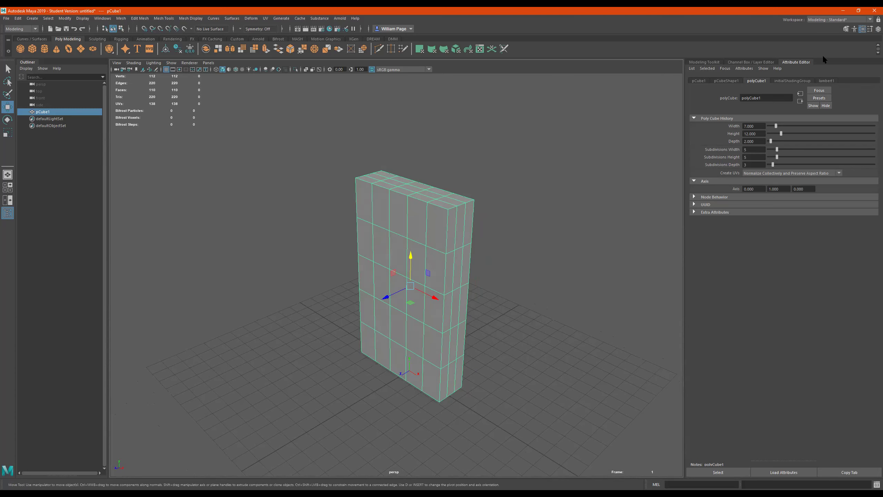
# Switch to the UV Editing workspace to show the block's UV layout beside the perspective view.
pyautogui.click(828, 20)
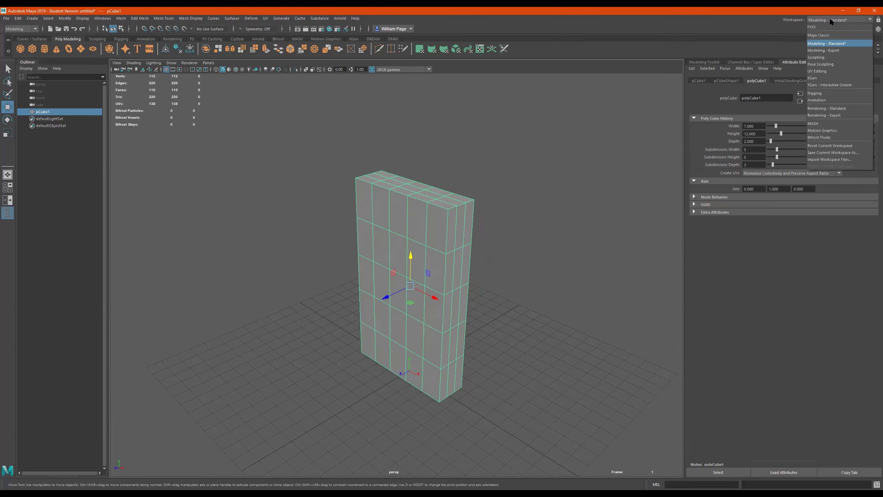
pyautogui.click(828, 71)
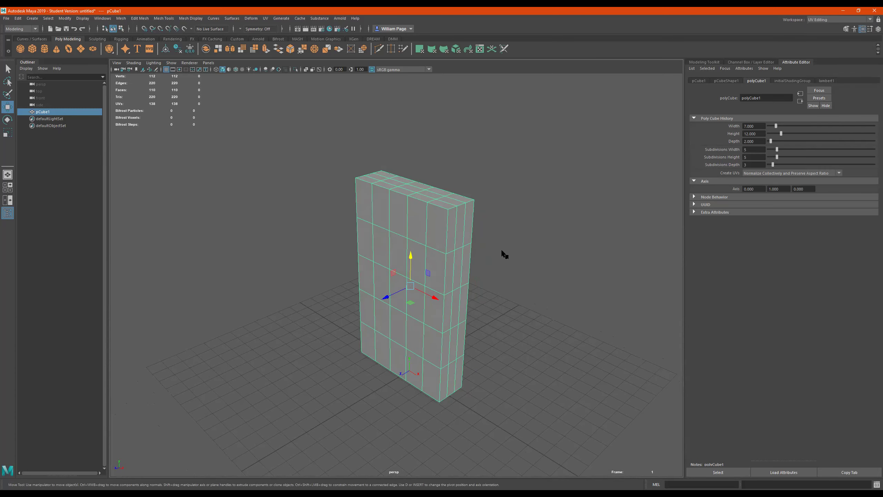
pyautogui.keyDown('alt'); pyautogui.moveTo(350, 283); pyautogui.dragTo(325, 267); pyautogui.keyUp('alt')
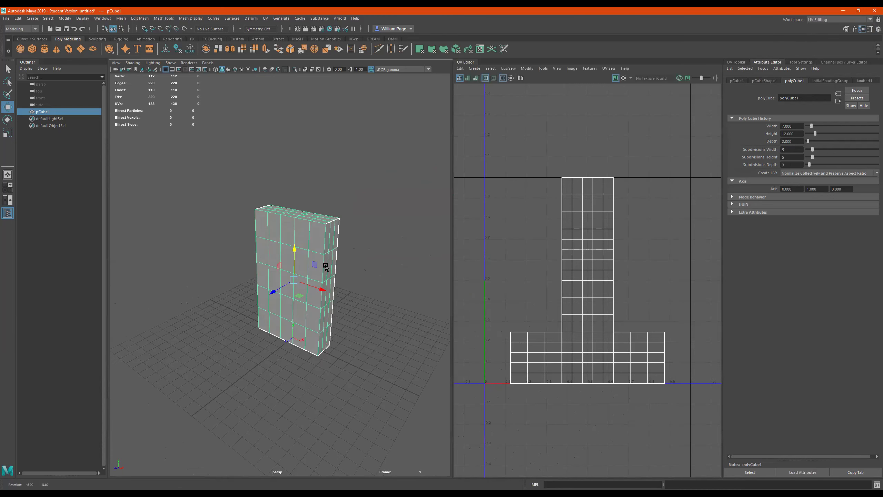
pyautogui.scroll(-4, 596, 289)
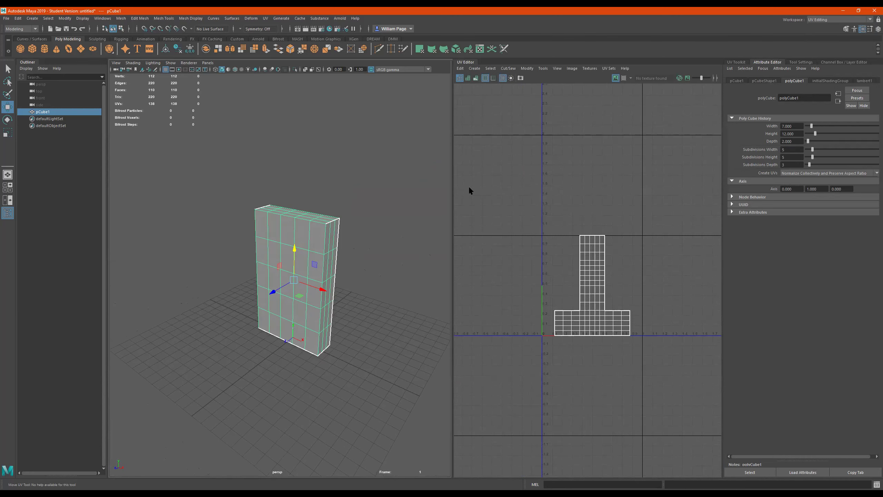
# Apply an Automatic UV projection to the selected block.
pyautogui.keyDown('alt'); pyautogui.moveTo(340, 247); pyautogui.dragTo(333, 247); pyautogui.keyUp('alt')
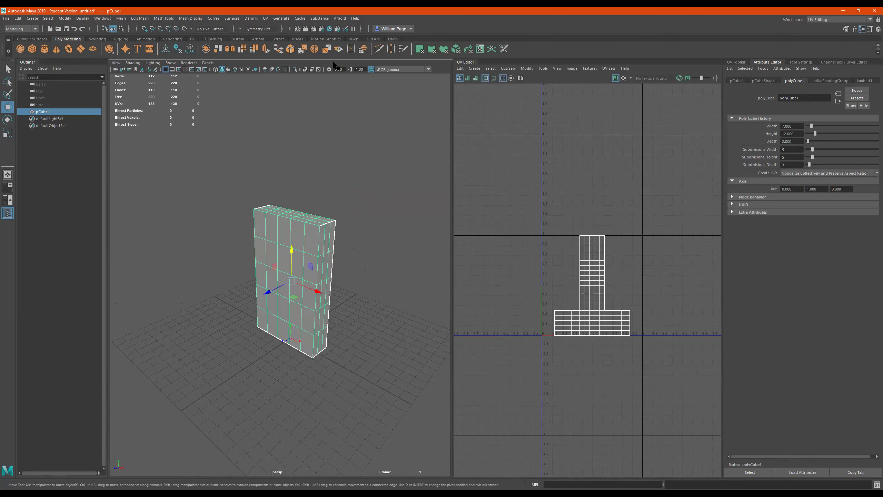
pyautogui.click(268, 18)
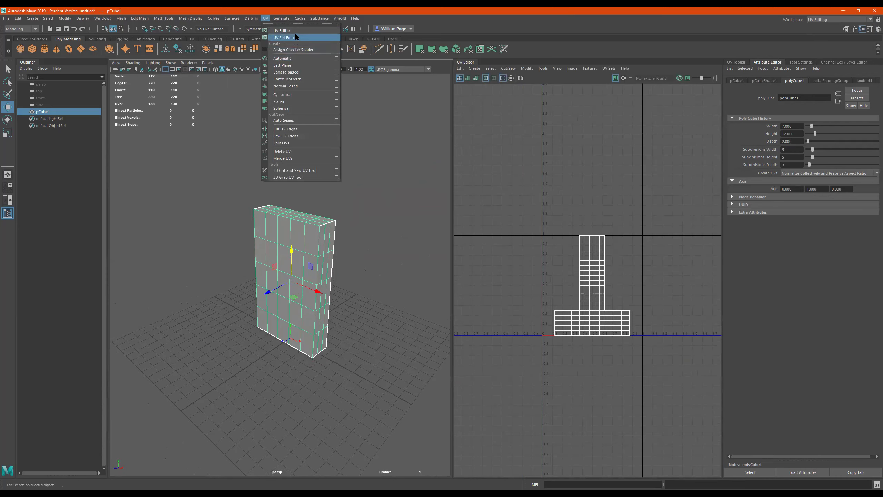
pyautogui.click(294, 57)
# Examine the automatic projection planes around the block from above, from the side and in the four-view layout.
pyautogui.moveTo(298, 285)
pyautogui.keyDown('alt'); pyautogui.mouseDown()
pyautogui.moveTo(308, 273)
pyautogui.moveTo(308, 283)
pyautogui.mouseUp(); pyautogui.keyUp('alt')
pyautogui.keyDown('alt'); pyautogui.moveTo(309, 283); pyautogui.dragTo(319, 274, button='right'); pyautogui.keyUp('alt')
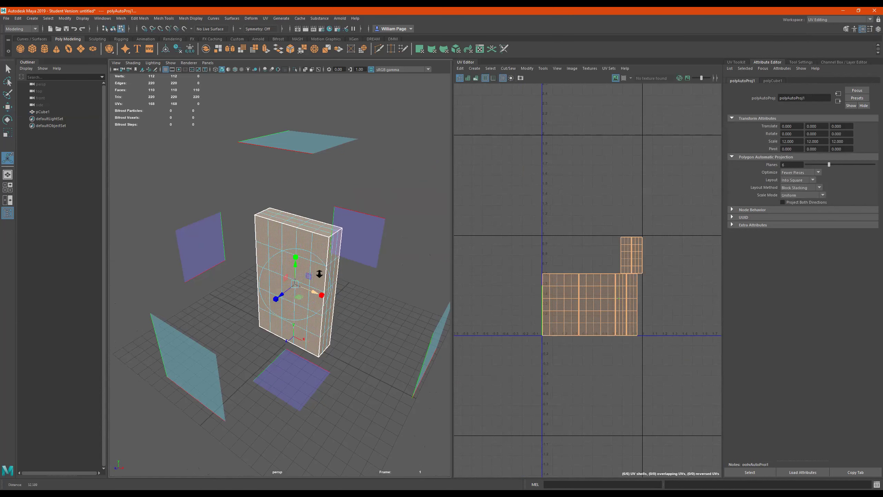
pyautogui.scroll(-1, 319, 274)
pyautogui.keyDown('alt'); pyautogui.moveTo(361, 221); pyautogui.dragTo(338, 204); pyautogui.keyUp('alt')
pyautogui.keyDown('alt'); pyautogui.moveTo(389, 250); pyautogui.dragTo(339, 241); pyautogui.keyUp('alt')
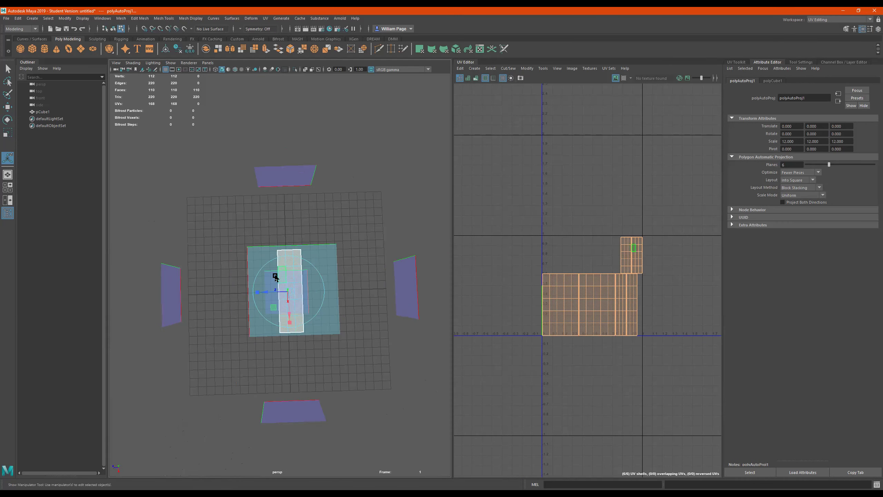
pyautogui.scroll(3, 283, 274)
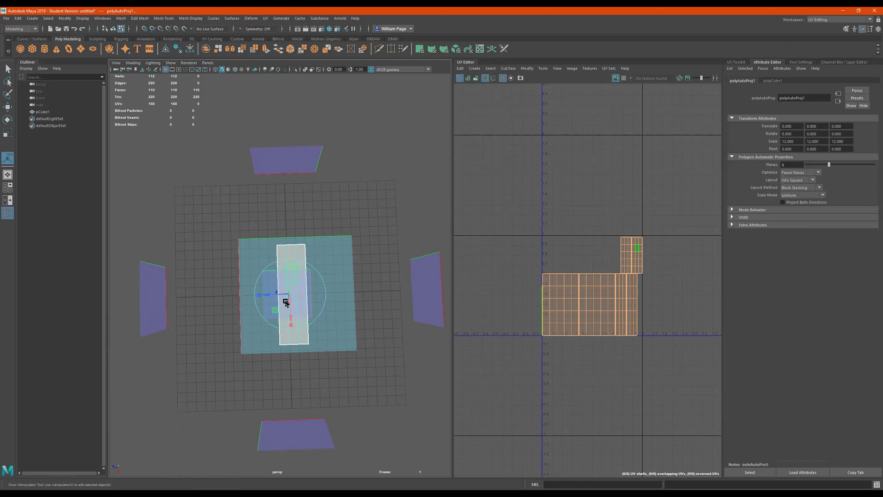
pyautogui.keyDown('alt'); pyautogui.moveTo(336, 361); pyautogui.dragTo(297, 234); pyautogui.keyUp('alt')
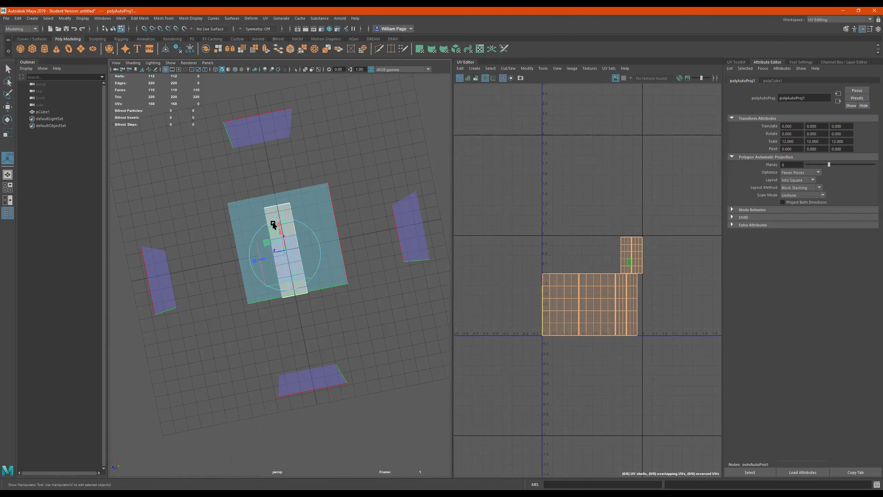
pyautogui.keyDown('alt'); pyautogui.moveTo(292, 243); pyautogui.dragTo(301, 317); pyautogui.keyUp('alt')
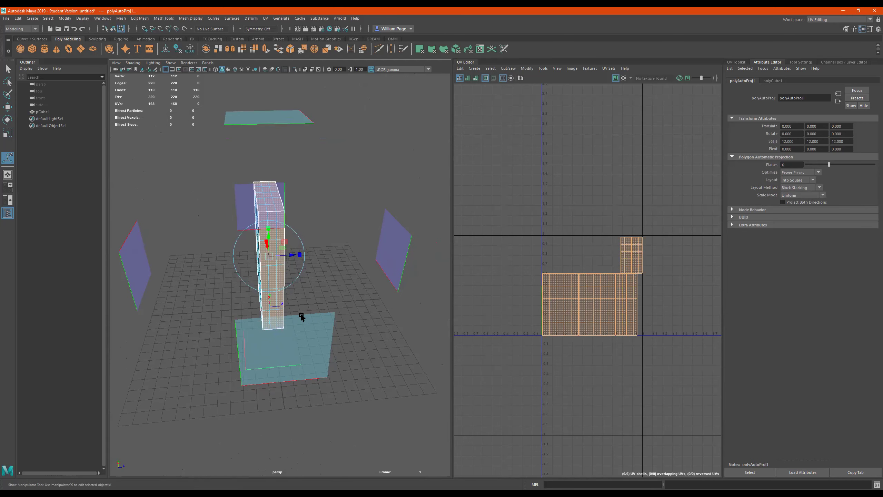
pyautogui.press('space')
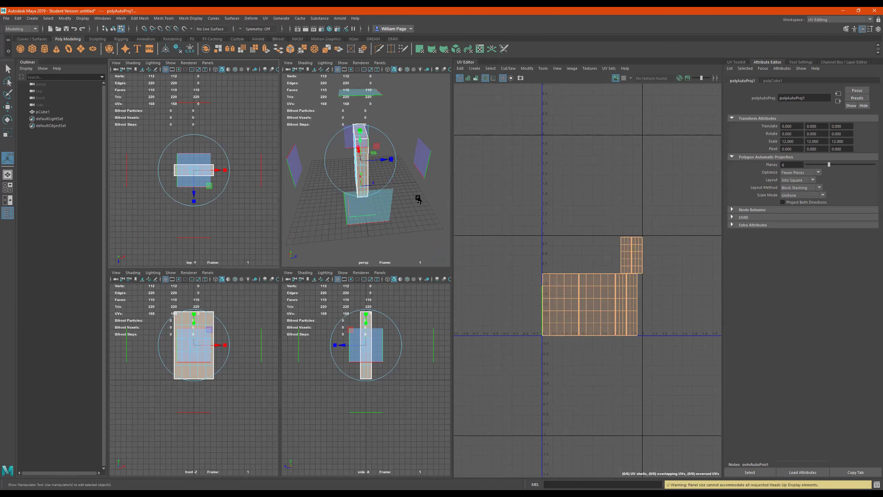
pyautogui.press('space')
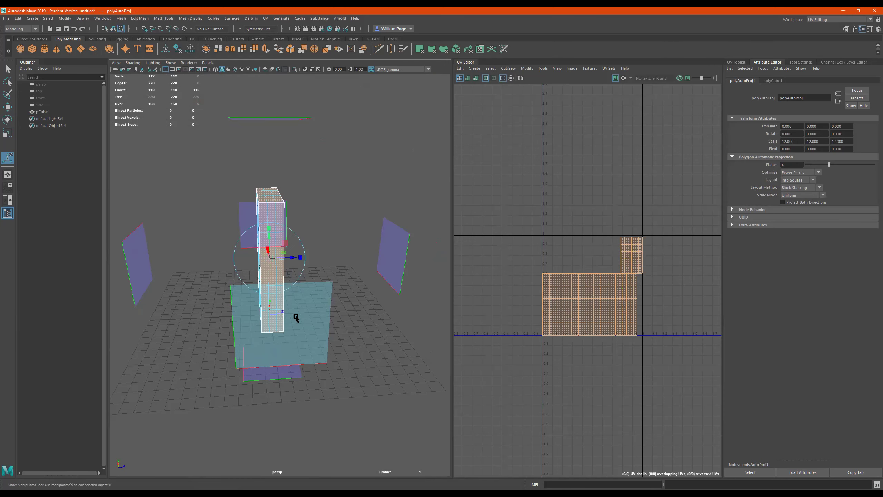
pyautogui.keyDown('alt'); pyautogui.moveTo(296, 318); pyautogui.dragTo(321, 279); pyautogui.keyUp('alt')
pyautogui.keyDown('alt'); pyautogui.moveTo(302, 321); pyautogui.dragTo(240, 315); pyautogui.keyUp('alt')
pyautogui.keyDown('alt'); pyautogui.moveTo(240, 316); pyautogui.dragTo(295, 299, button='middle'); pyautogui.keyUp('alt')
pyautogui.keyDown('alt'); pyautogui.moveTo(295, 299); pyautogui.dragTo(221, 294); pyautogui.keyUp('alt')
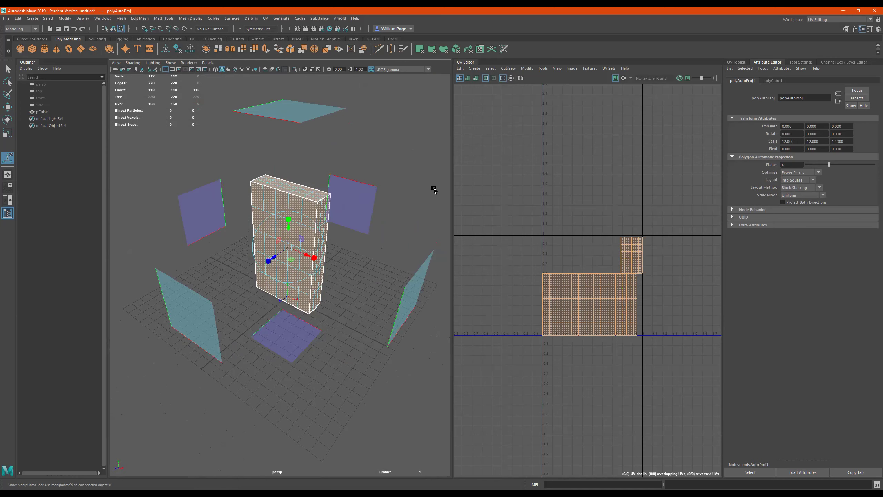
pyautogui.keyDown('alt'); pyautogui.moveTo(431, 192); pyautogui.dragTo(355, 229); pyautogui.keyUp('alt')
# Deselect the block and display the checker map on it to check its UVs.
pyautogui.click(352, 264)
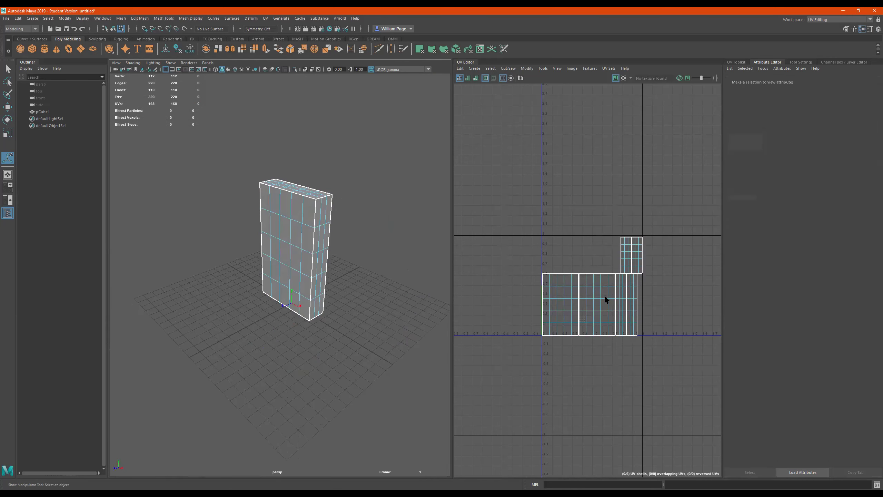
pyautogui.keyDown('alt'); pyautogui.moveTo(294, 205); pyautogui.dragTo(310, 233); pyautogui.keyUp('alt')
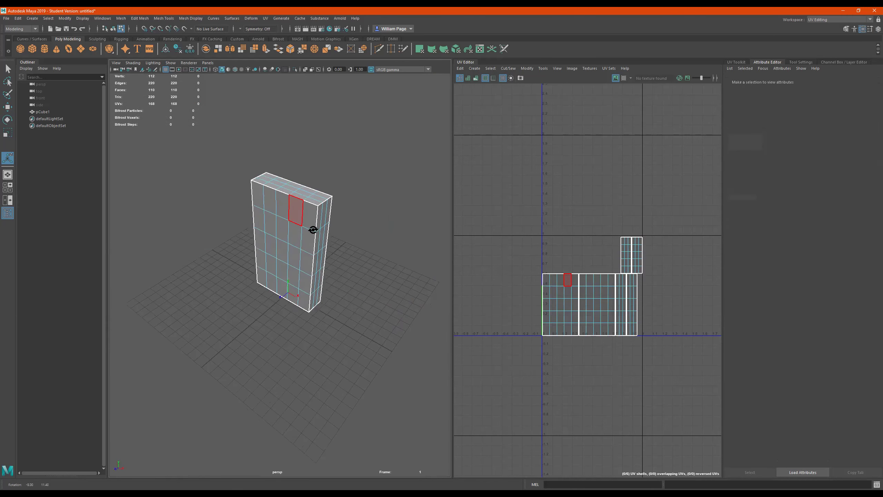
pyautogui.click(625, 78)
pyautogui.keyDown('alt'); pyautogui.moveTo(336, 263); pyautogui.dragTo(323, 248); pyautogui.keyUp('alt')
pyautogui.keyDown('alt'); pyautogui.moveTo(274, 253); pyautogui.dragTo(383, 249, button='right'); pyautogui.keyUp('alt')
pyautogui.keyDown('alt'); pyautogui.moveTo(313, 254); pyautogui.dragTo(363, 253, button='right'); pyautogui.keyUp('alt')
pyautogui.keyDown('alt'); pyautogui.moveTo(363, 254); pyautogui.dragTo(371, 245); pyautogui.keyUp('alt')
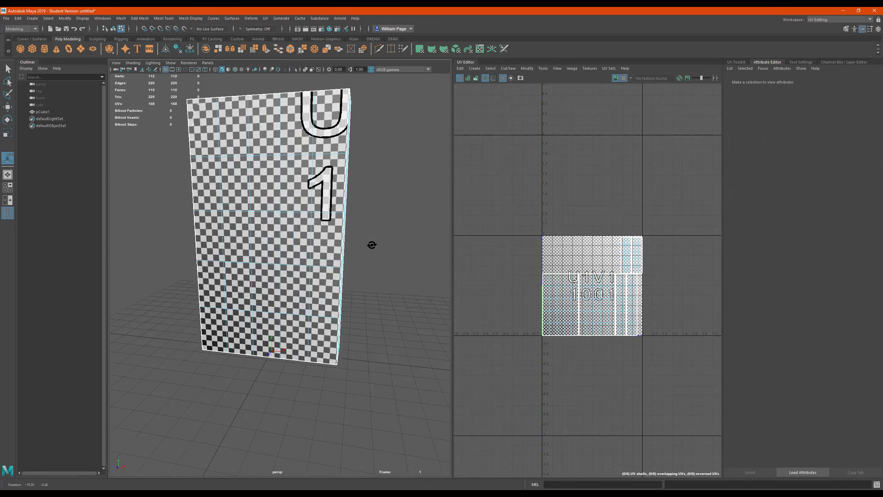
# Select the second large UV shell, which covers the block's broad face, and move it up over the checker map's lettering.
pyautogui.scroll(2, 600, 296)
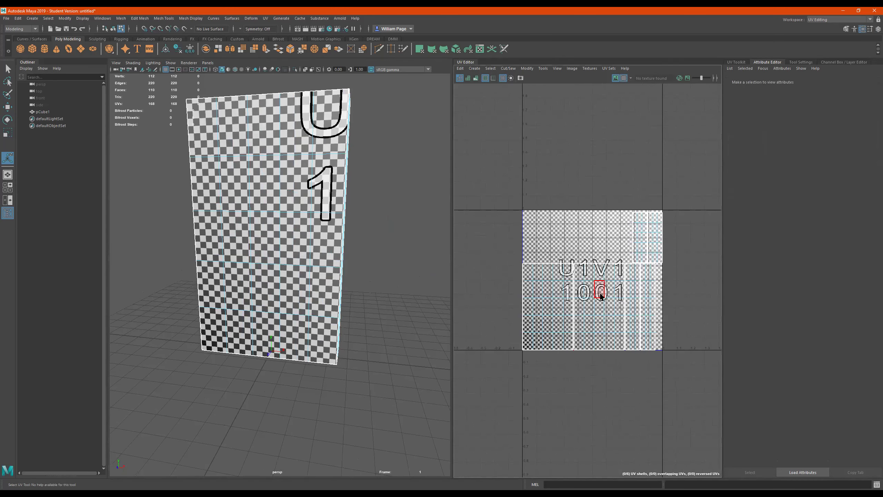
pyautogui.doubleClick(601, 296)
pyautogui.keyDown('alt'); pyautogui.moveTo(373, 244); pyautogui.dragTo(227, 252); pyautogui.keyUp('alt')
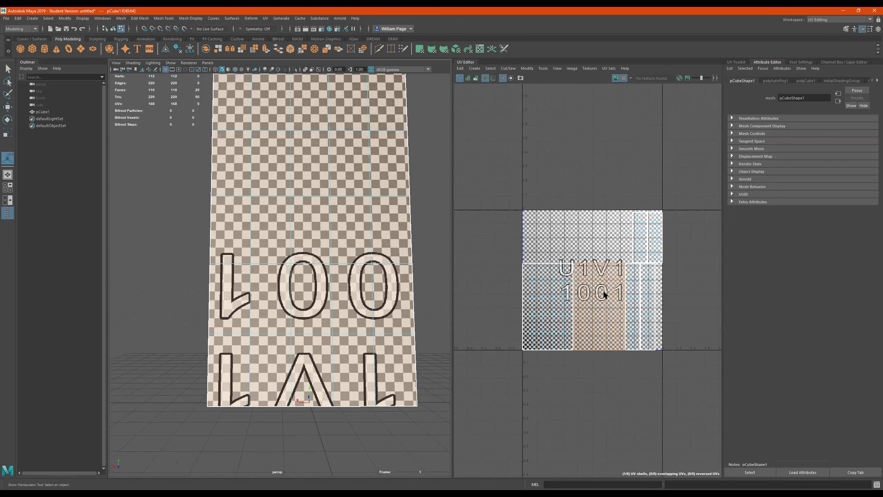
pyautogui.press('w')
pyautogui.moveTo(600, 307); pyautogui.dragTo(590, 289)
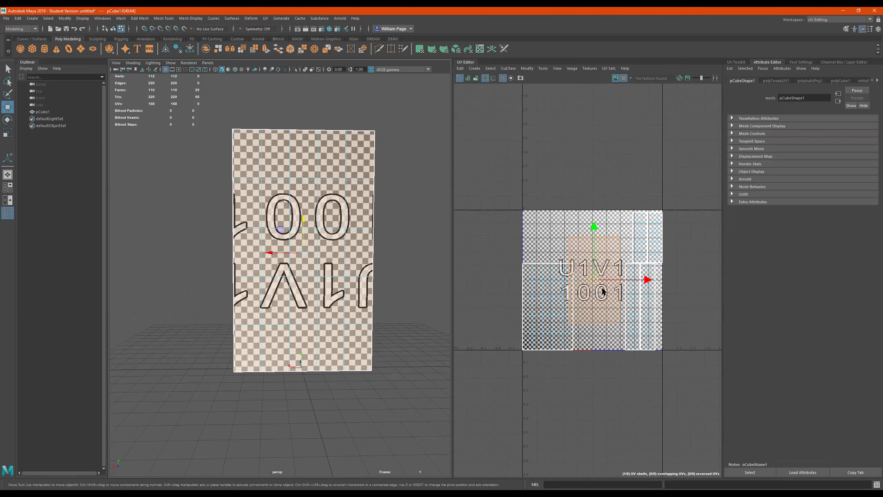
pyautogui.moveTo(591, 277); pyautogui.dragTo(602, 270)
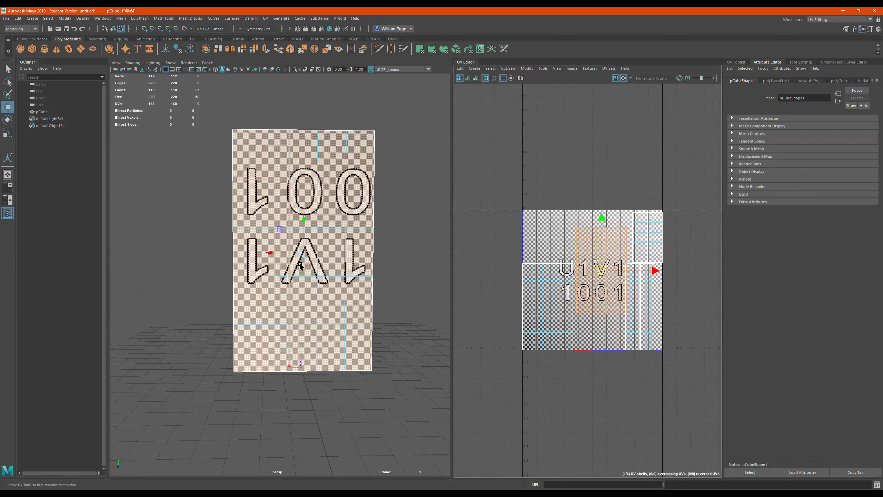
# Nudge the selected UV shell slightly across the checker map's lettering and check the block from another side.
pyautogui.moveTo(598, 270)
pyautogui.mouseDown()
pyautogui.moveTo(603, 259)
pyautogui.moveTo(597, 266)
pyautogui.mouseUp()
pyautogui.hotkey('ctrl', 'z')
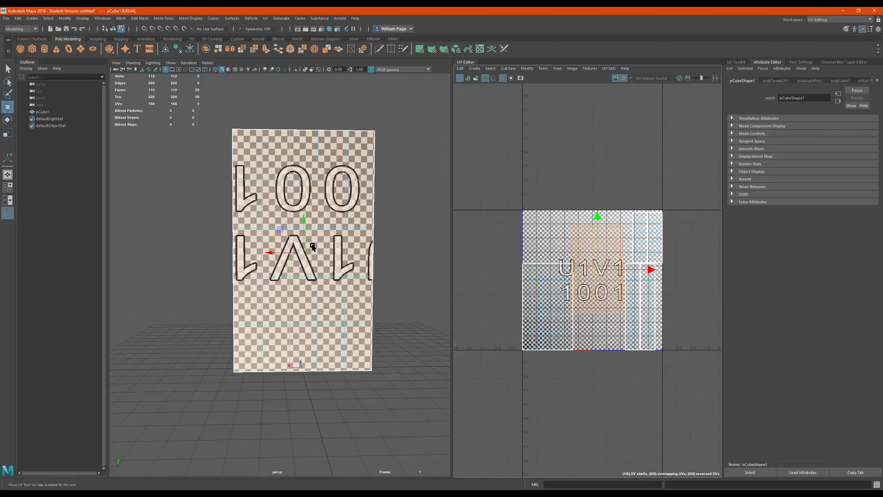
pyautogui.keyDown('alt'); pyautogui.moveTo(368, 256); pyautogui.dragTo(385, 253); pyautogui.keyUp('alt')
pyautogui.keyDown('alt'); pyautogui.moveTo(329, 249); pyautogui.dragTo(283, 245); pyautogui.keyUp('alt')
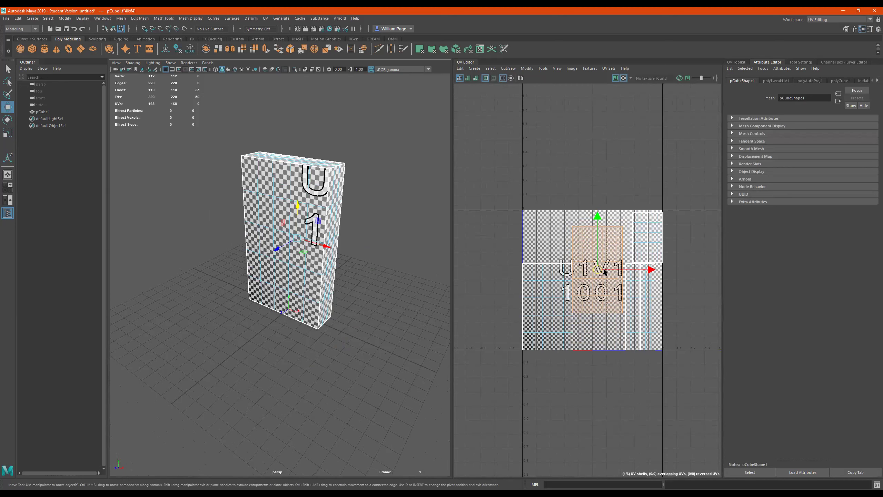
# Try to rotate the selected UV shell, and hide the checker map behind the layout in the UV Editor.
pyautogui.press('e')
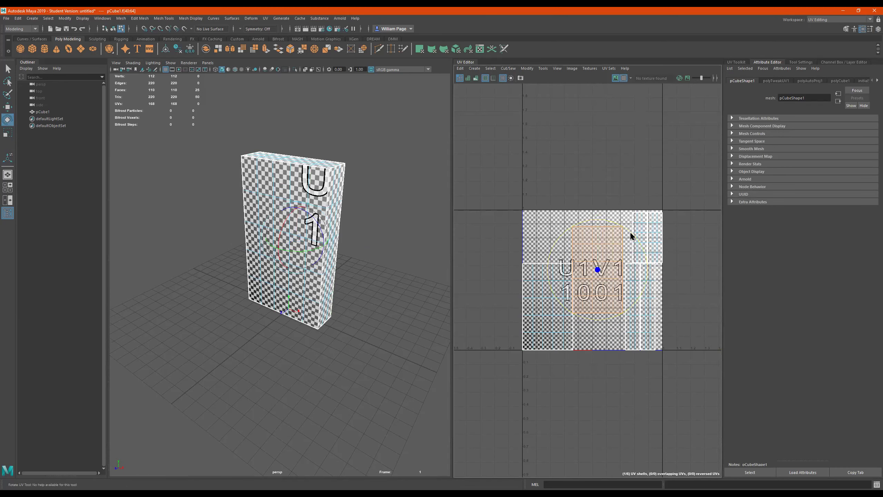
pyautogui.moveTo(630, 232); pyautogui.dragTo(535, 327)
pyautogui.click(617, 78)
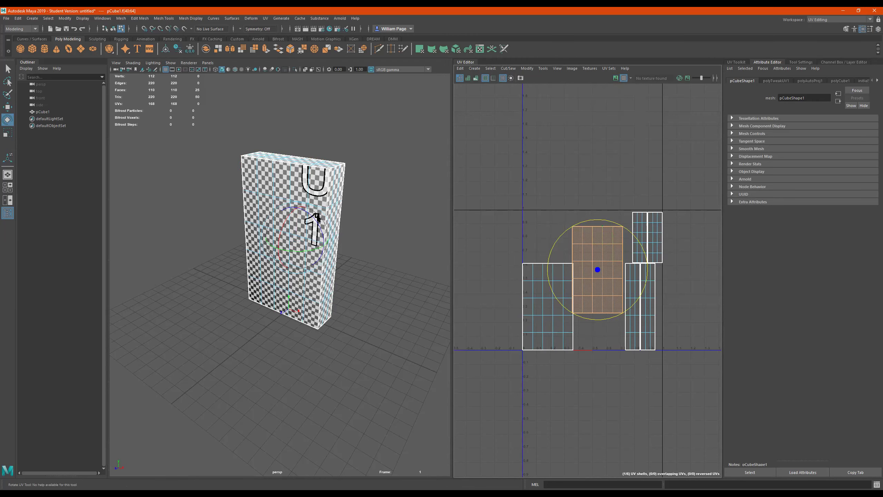
pyautogui.keyDown('alt'); pyautogui.moveTo(319, 217); pyautogui.dragTo(357, 206); pyautogui.keyUp('alt')
pyautogui.keyDown('alt'); pyautogui.moveTo(304, 226); pyautogui.dragTo(337, 214); pyautogui.keyUp('alt')
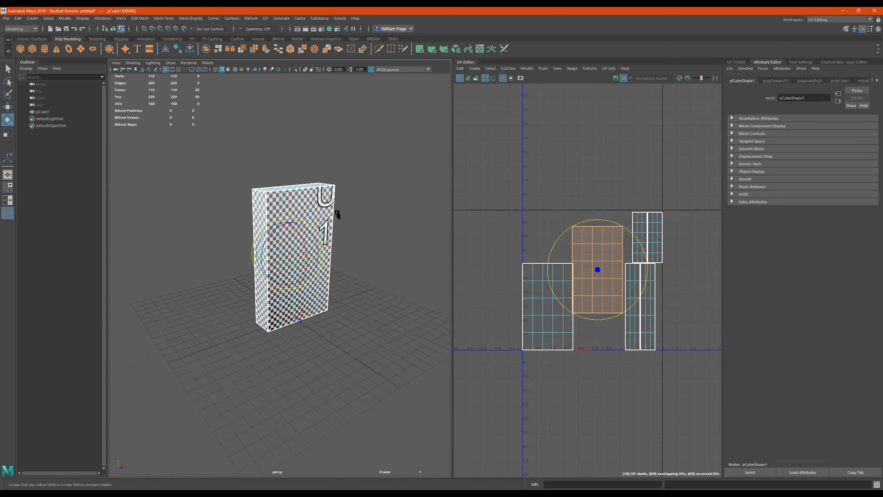
# Move the selected UV shell up until it lies completely above the 0-1 UV square.
pyautogui.press('w')
pyautogui.moveTo(598, 272)
pyautogui.mouseDown()
pyautogui.moveTo(593, 183)
pyautogui.moveTo(577, 188)
pyautogui.moveTo(593, 272)
pyautogui.mouseUp()
pyautogui.keyDown('alt'); pyautogui.moveTo(334, 239); pyautogui.dragTo(119, 241); pyautogui.keyUp('alt')
pyautogui.keyDown('alt'); pyautogui.moveTo(314, 257); pyautogui.dragTo(351, 252); pyautogui.keyUp('alt')
pyautogui.moveTo(596, 274); pyautogui.dragTo(586, 202)
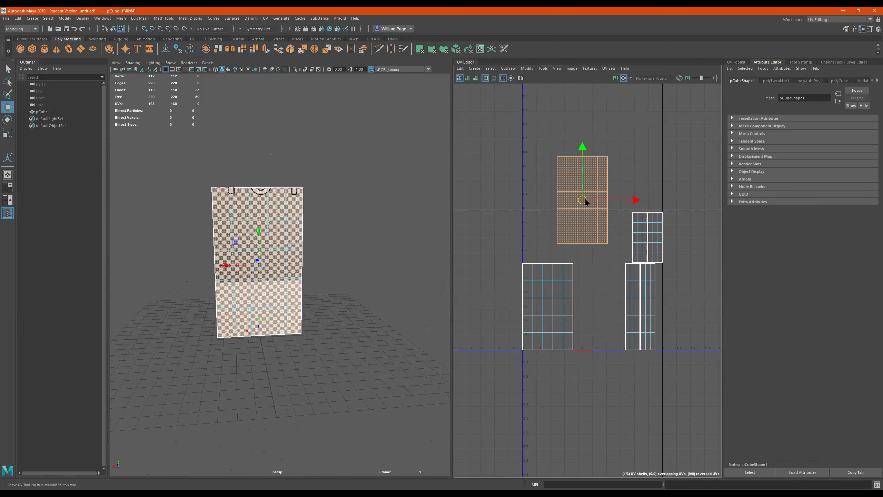
pyautogui.moveTo(592, 270); pyautogui.dragTo(578, 157)
pyautogui.keyDown('alt'); pyautogui.moveTo(235, 289); pyautogui.dragTo(566, 304); pyautogui.keyUp('alt')
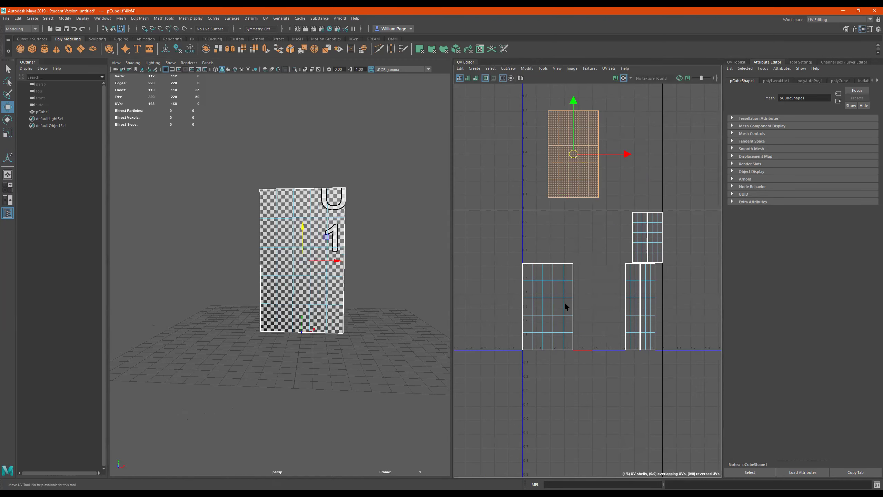
# In UV Shell mode, select the large shell still inside the UV square and move it up and to the right.
pyautogui.click(565, 306)
pyautogui.rightClick(558, 307)
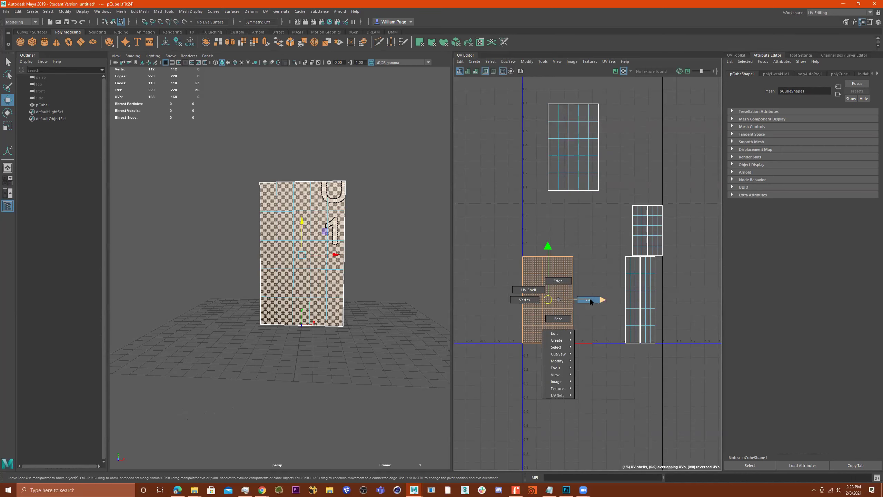
pyautogui.moveTo(565, 302); pyautogui.dragTo(527, 290, button='right')
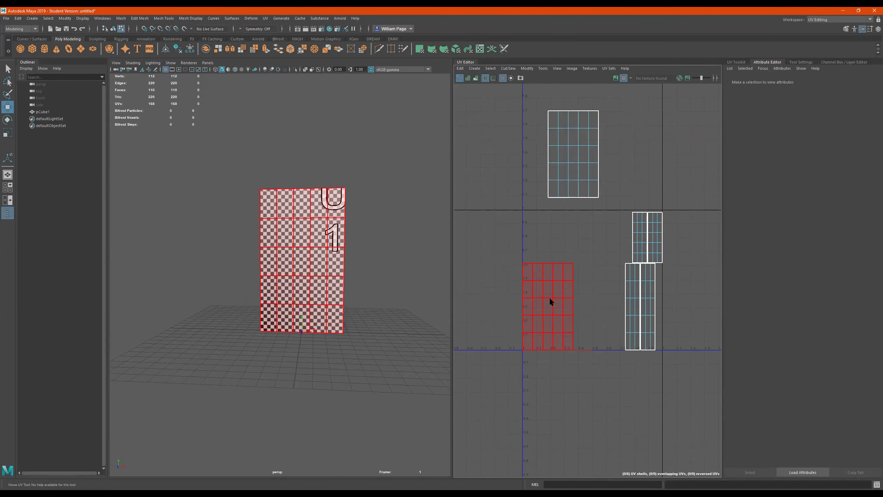
pyautogui.click(549, 293)
pyautogui.moveTo(548, 308); pyautogui.dragTo(566, 279)
# Switch to UV component selection, select all UVs of the large shell and move them slightly up and left.
pyautogui.rightClick(588, 273)
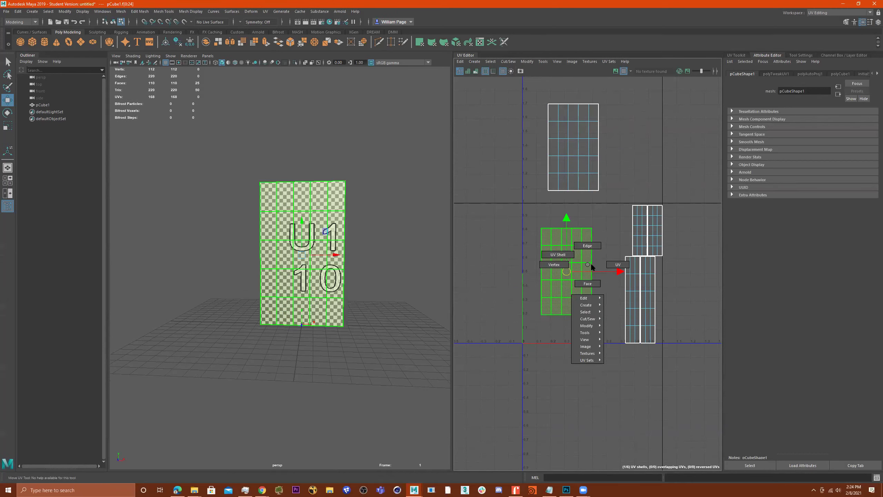
pyautogui.click(593, 233)
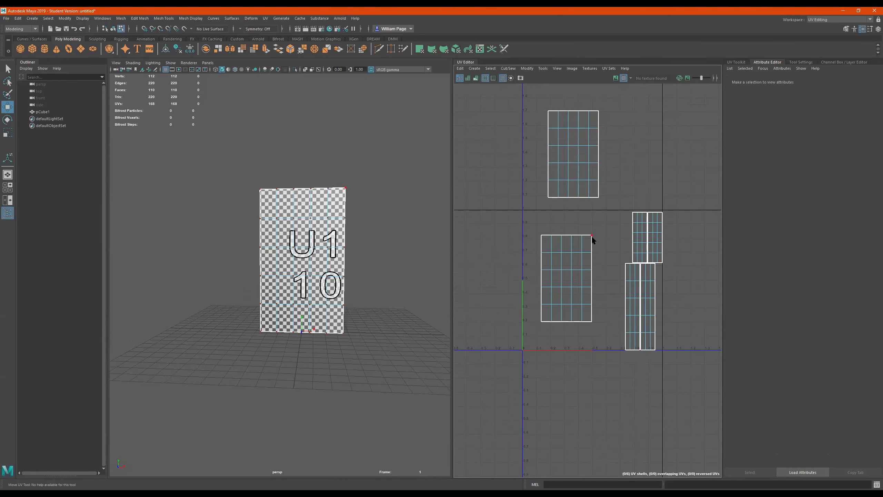
pyautogui.doubleClick(592, 236)
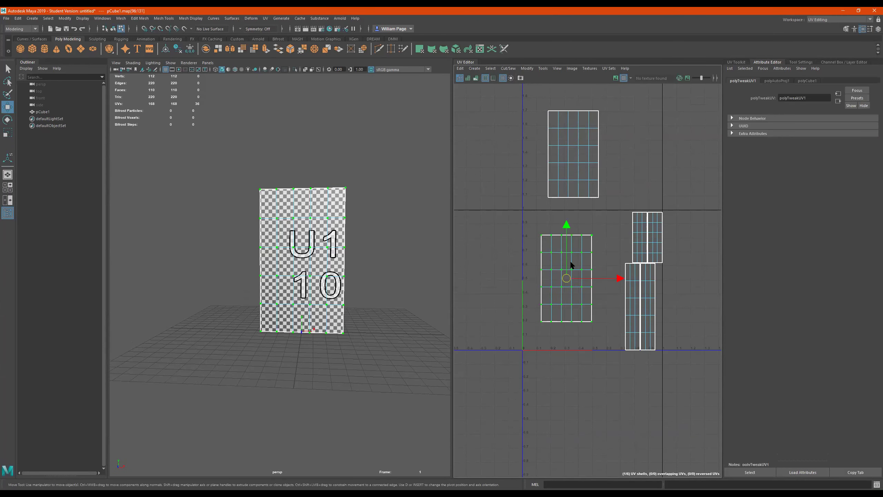
pyautogui.moveTo(567, 282)
pyautogui.mouseDown()
pyautogui.moveTo(597, 281)
pyautogui.moveTo(566, 266)
pyautogui.mouseUp()
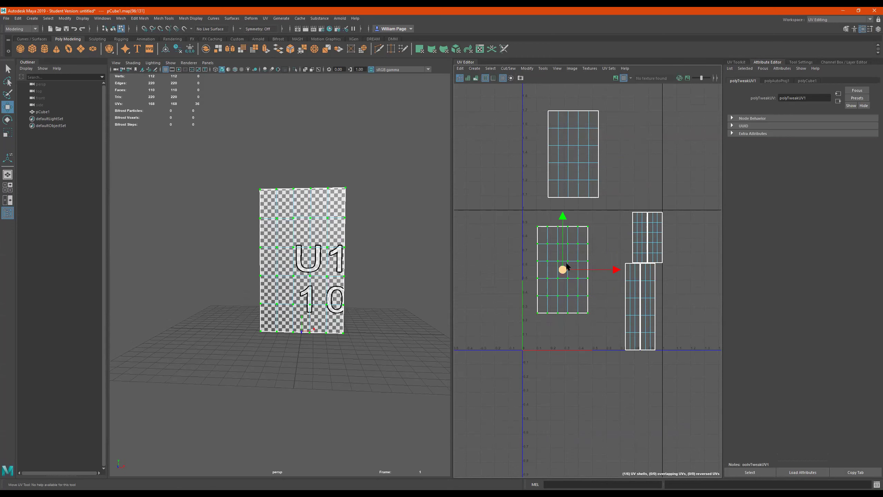
# Nudge the large shell in UV Shell mode, and reselect all its UVs to move it against the UV square's left edge.
pyautogui.rightClick(567, 265)
pyautogui.click(575, 276)
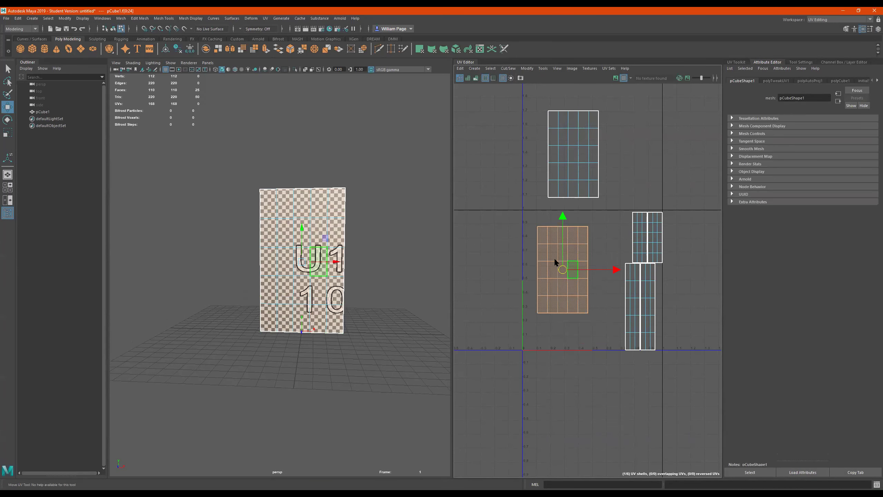
pyautogui.moveTo(561, 269)
pyautogui.mouseDown()
pyautogui.moveTo(598, 260)
pyautogui.moveTo(560, 273)
pyautogui.mouseUp()
pyautogui.moveTo(562, 276); pyautogui.dragTo(591, 277, button='right')
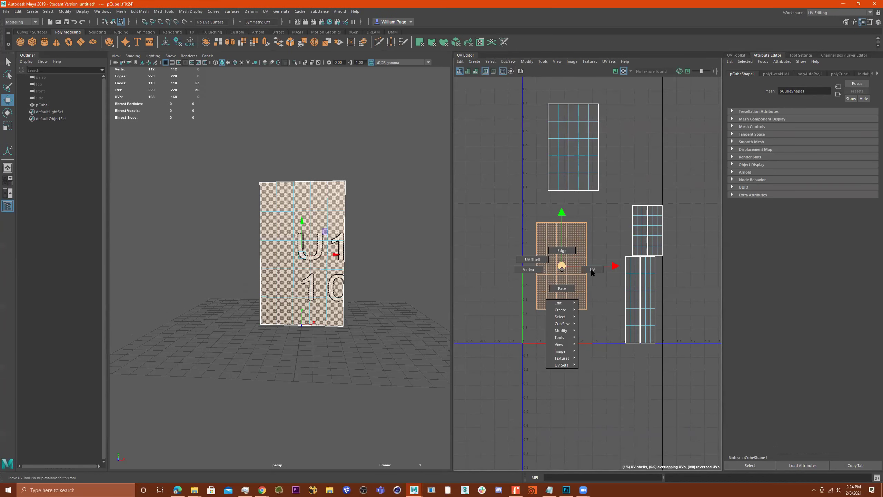
pyautogui.doubleClick(577, 231)
pyautogui.moveTo(559, 265)
pyautogui.mouseDown()
pyautogui.moveTo(572, 288)
pyautogui.moveTo(545, 261)
pyautogui.mouseUp()
# Return to UV Shell selection and move the large shell above the UV square, beside the other large shell.
pyautogui.rightClick(546, 269)
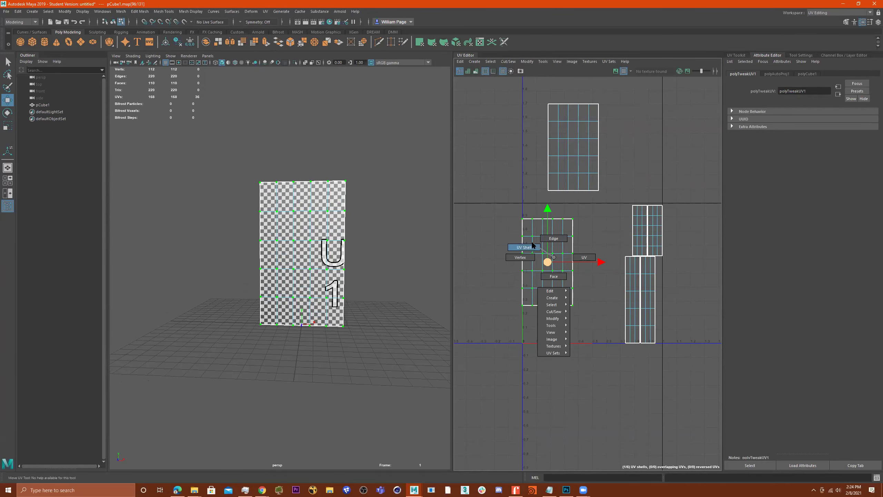
pyautogui.moveTo(532, 243); pyautogui.dragTo(530, 241, button='right')
pyautogui.click(552, 265)
pyautogui.moveTo(548, 263)
pyautogui.mouseDown()
pyautogui.moveTo(584, 270)
pyautogui.moveTo(563, 270)
pyautogui.mouseUp()
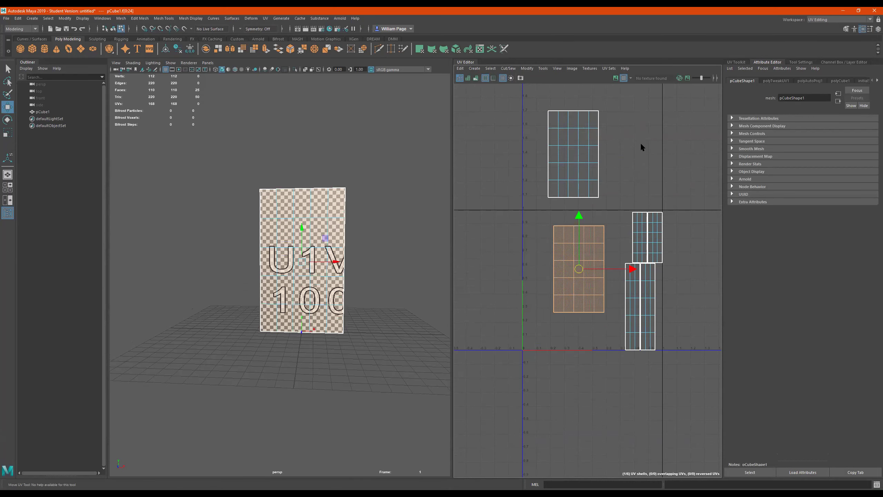
pyautogui.moveTo(583, 178); pyautogui.dragTo(631, 156)
# Examine the checker pattern on the block's broad and narrow faces from several angles.
pyautogui.keyDown('alt'); pyautogui.moveTo(370, 254); pyautogui.dragTo(295, 259); pyautogui.keyUp('alt')
pyautogui.keyDown('alt'); pyautogui.moveTo(296, 260); pyautogui.dragTo(378, 249, button='right'); pyautogui.keyUp('alt')
pyautogui.keyDown('alt'); pyautogui.moveTo(290, 282); pyautogui.dragTo(398, 292); pyautogui.keyUp('alt')
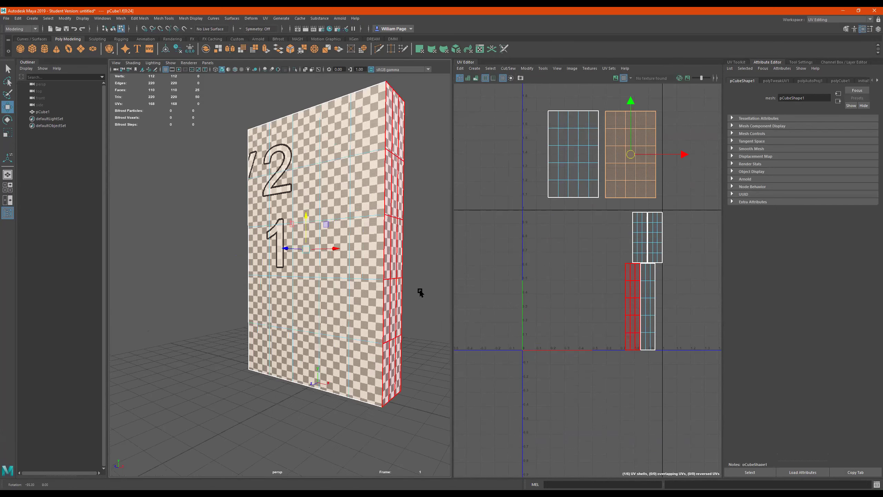
pyautogui.keyDown('alt'); pyautogui.moveTo(329, 247); pyautogui.dragTo(332, 286); pyautogui.keyUp('alt')
pyautogui.keyDown('alt'); pyautogui.moveTo(302, 313); pyautogui.dragTo(280, 276); pyautogui.keyUp('alt')
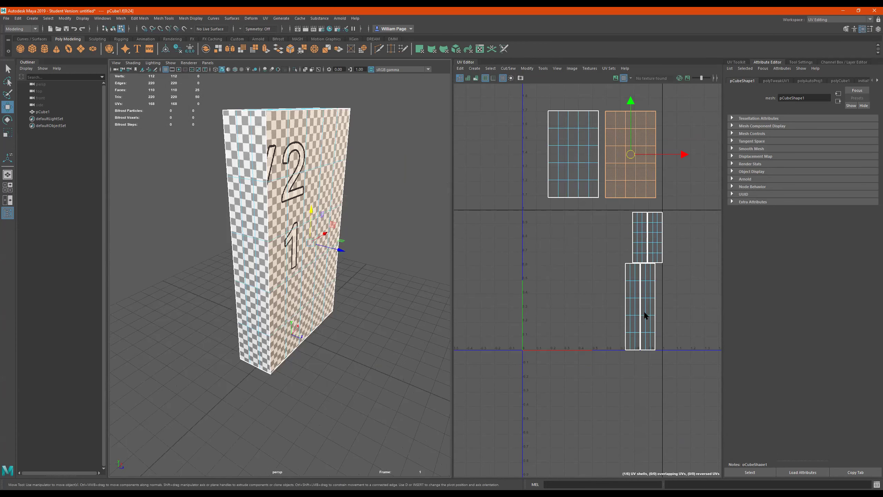
pyautogui.keyDown('alt'); pyautogui.moveTo(342, 228); pyautogui.dragTo(325, 227, button='right'); pyautogui.keyUp('alt')
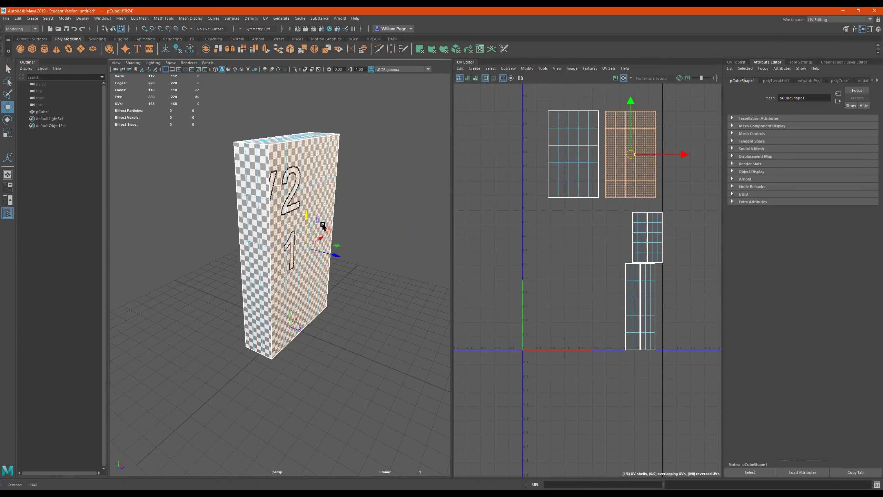
pyautogui.press('[')
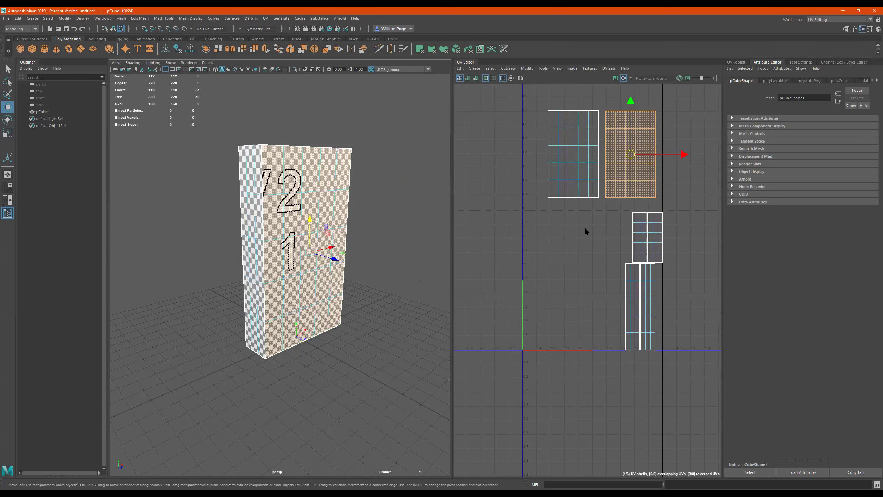
pyautogui.keyDown('alt'); pyautogui.moveTo(358, 244); pyautogui.dragTo(379, 252); pyautogui.keyUp('alt')
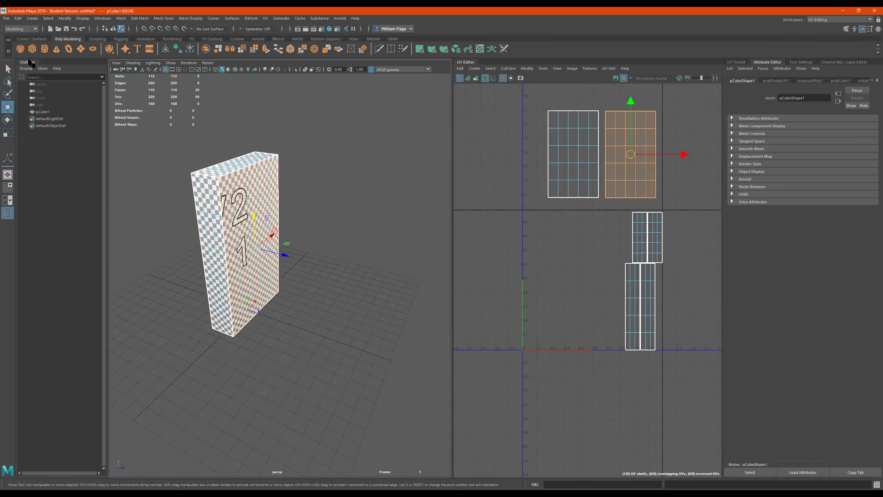
# Create a new polygon cube, move it beside the block and scale it into a tall, wide slab.
pyautogui.click(33, 49)
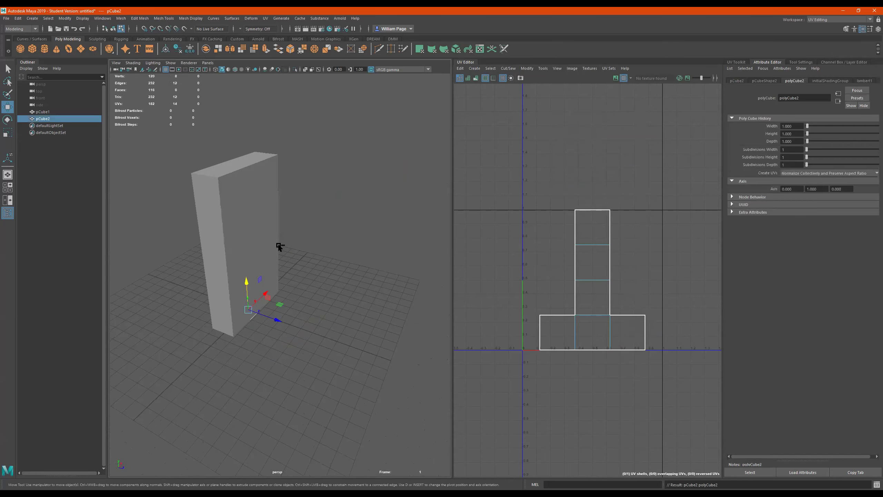
pyautogui.moveTo(275, 319); pyautogui.dragTo(348, 346)
pyautogui.press('e')
pyautogui.press('r')
pyautogui.moveTo(325, 317); pyautogui.dragTo(344, 63)
pyautogui.moveTo(324, 311); pyautogui.dragTo(310, 256)
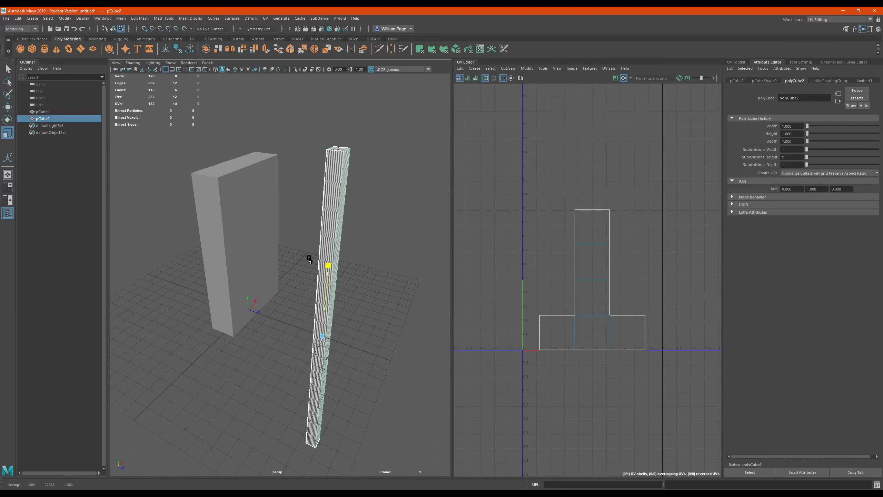
pyautogui.moveTo(333, 318); pyautogui.dragTo(727, 119)
# Compare the new slab's checker pattern and UV layout with those of the original block from several angles.
pyautogui.scroll(-1, 347, 246)
pyautogui.keyDown('alt'); pyautogui.moveTo(347, 247); pyautogui.dragTo(363, 256); pyautogui.keyUp('alt')
pyautogui.moveTo(364, 256); pyautogui.dragTo(467, 277, button='right')
pyautogui.keyDown('alt'); pyautogui.moveTo(354, 299); pyautogui.dragTo(357, 275); pyautogui.keyUp('alt')
pyautogui.keyDown('alt'); pyautogui.moveTo(367, 304); pyautogui.dragTo(343, 300); pyautogui.keyUp('alt')
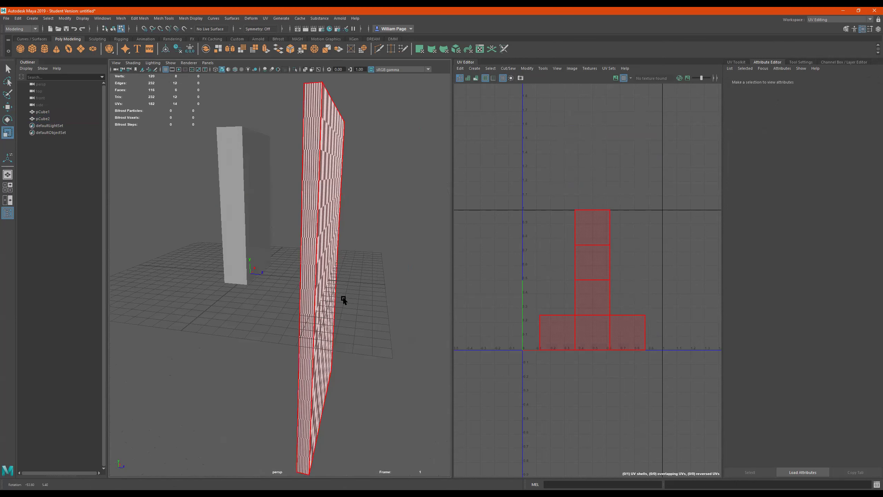
pyautogui.keyDown('alt'); pyautogui.moveTo(337, 258); pyautogui.dragTo(333, 276); pyautogui.keyUp('alt')
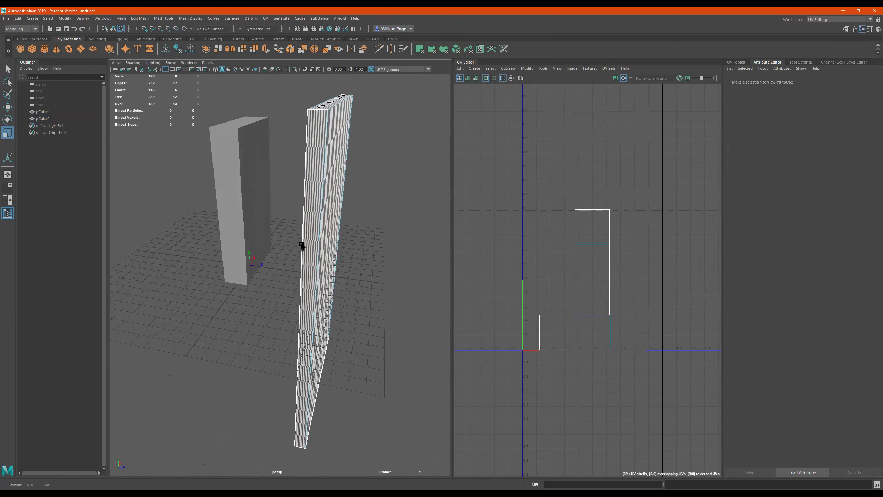
pyautogui.click(250, 158)
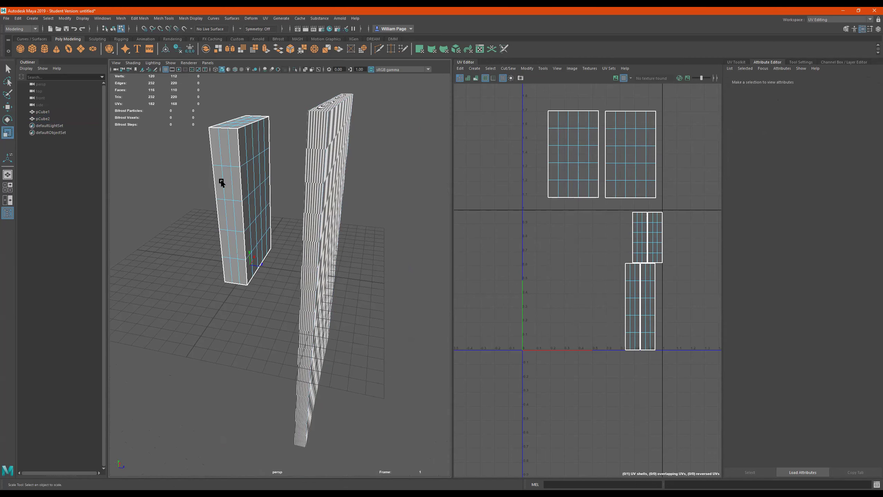
pyautogui.moveTo(263, 223)
pyautogui.keyDown('alt'); pyautogui.mouseDown()
pyautogui.moveTo(239, 212)
pyautogui.moveTo(246, 220)
pyautogui.mouseUp(); pyautogui.keyUp('alt')
pyautogui.click(333, 223)
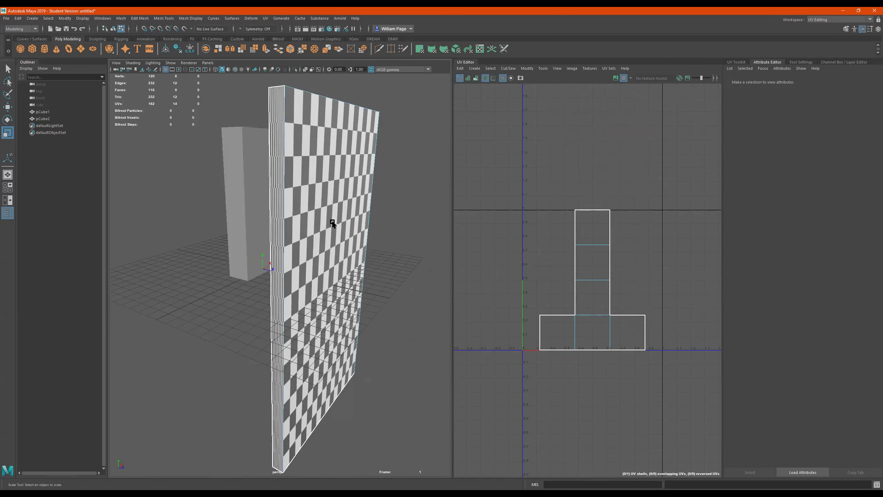
pyautogui.keyDown('alt'); pyautogui.moveTo(322, 243); pyautogui.dragTo(353, 245); pyautogui.keyUp('alt')
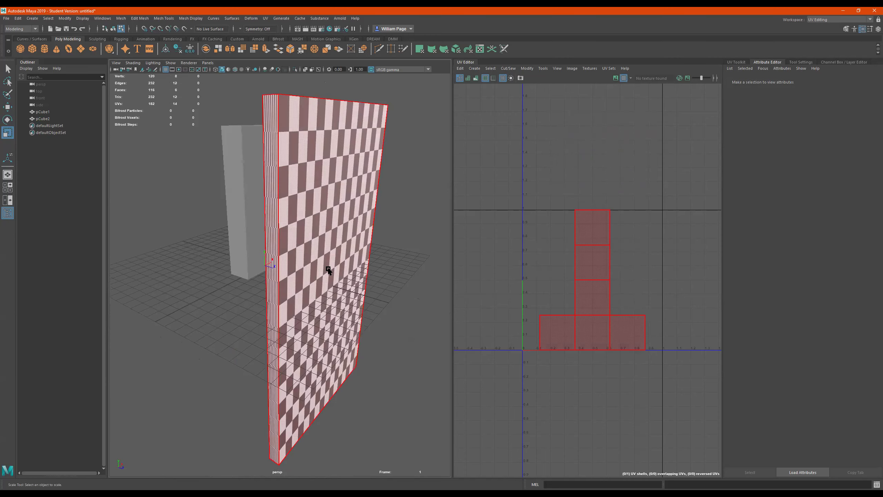
pyautogui.moveTo(329, 270)
pyautogui.keyDown('alt'); pyautogui.mouseDown()
pyautogui.moveTo(305, 264)
pyautogui.moveTo(336, 263)
pyautogui.moveTo(324, 277)
pyautogui.moveTo(322, 265)
pyautogui.mouseUp(); pyautogui.keyUp('alt')
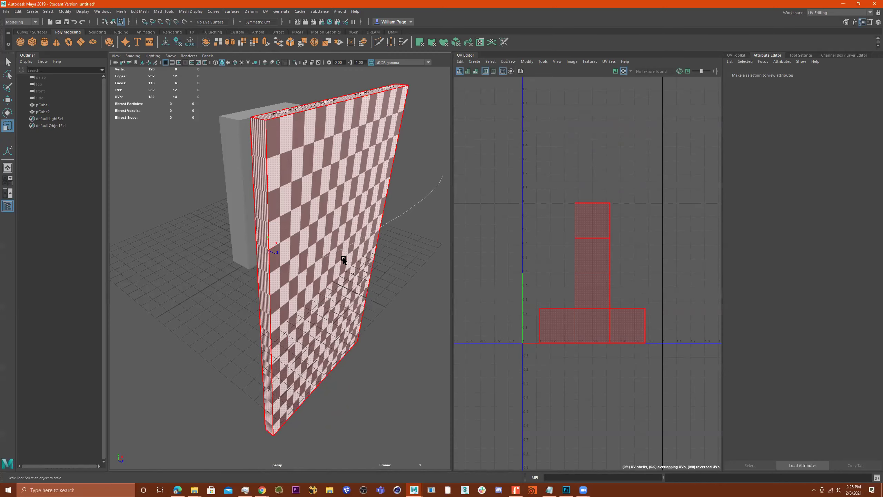
# Return to object selection and raise the new slab higher above the grid.
pyautogui.press('F8')
pyautogui.press('e')
pyautogui.press('w')
pyautogui.moveTo(328, 242); pyautogui.dragTo(316, 153)
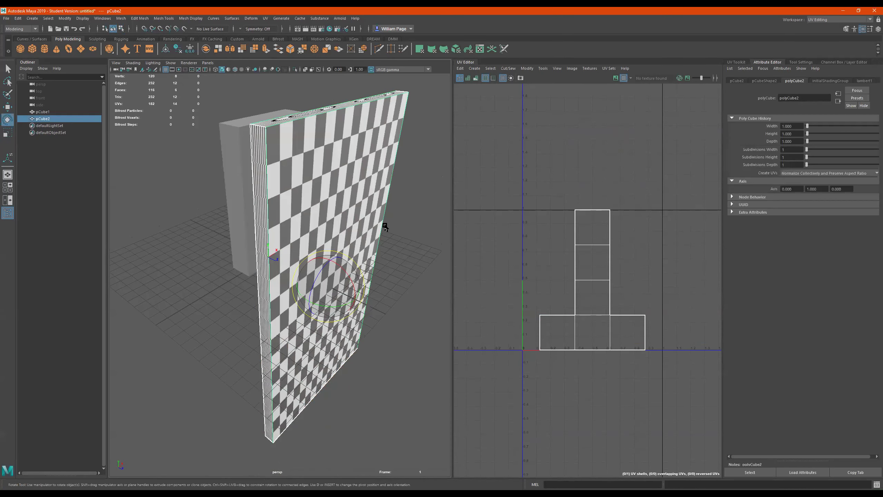
pyautogui.keyDown('alt'); pyautogui.moveTo(338, 231); pyautogui.dragTo(303, 215); pyautogui.keyUp('alt')
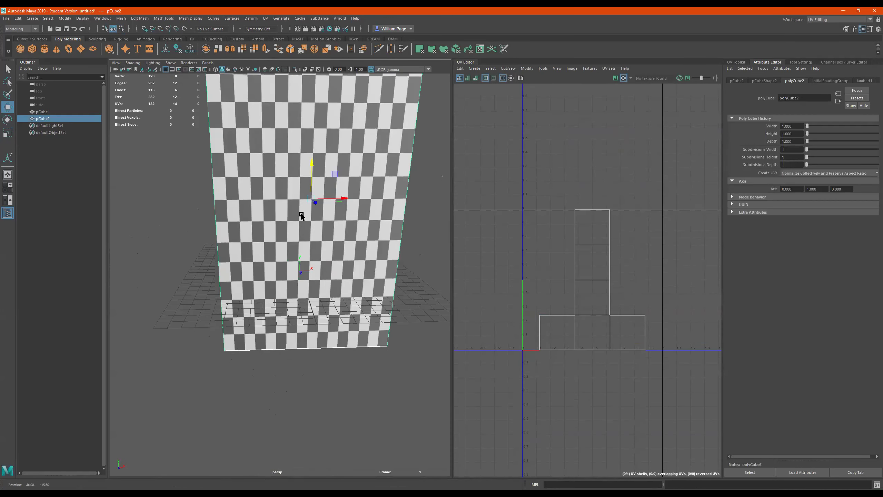
pyautogui.keyDown('alt'); pyautogui.moveTo(303, 215); pyautogui.dragTo(313, 273, button='middle'); pyautogui.keyUp('alt')
pyautogui.moveTo(313, 274)
pyautogui.keyDown('alt'); pyautogui.mouseDown()
pyautogui.moveTo(315, 253)
pyautogui.moveTo(296, 266)
pyautogui.moveTo(306, 264)
pyautogui.mouseUp(); pyautogui.keyUp('alt')
# Show the checker map in the UV Editor and select the UV shell face covering the slab's broad side.
pyautogui.click(620, 77)
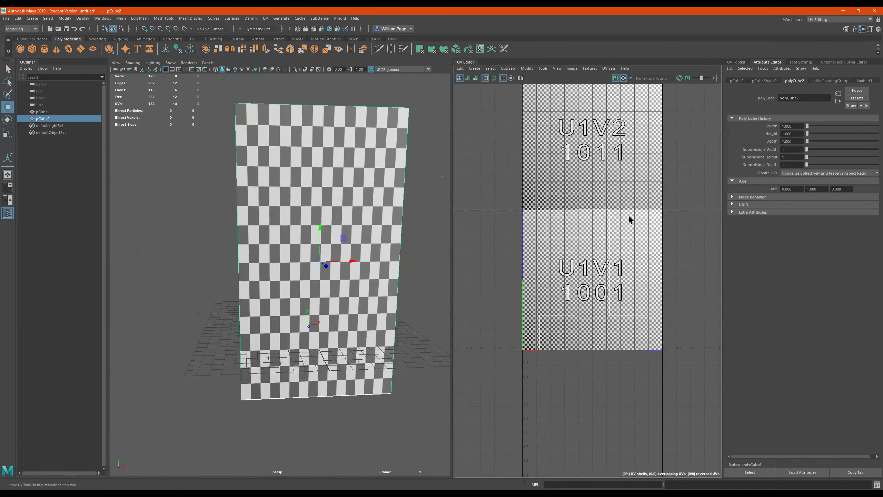
pyautogui.keyDown('alt'); pyautogui.moveTo(326, 274); pyautogui.dragTo(328, 292); pyautogui.keyUp('alt')
pyautogui.moveTo(595, 253)
pyautogui.mouseDown(button='right')
pyautogui.moveTo(596, 273)
pyautogui.moveTo(595, 265)
pyautogui.mouseUp(button='right')
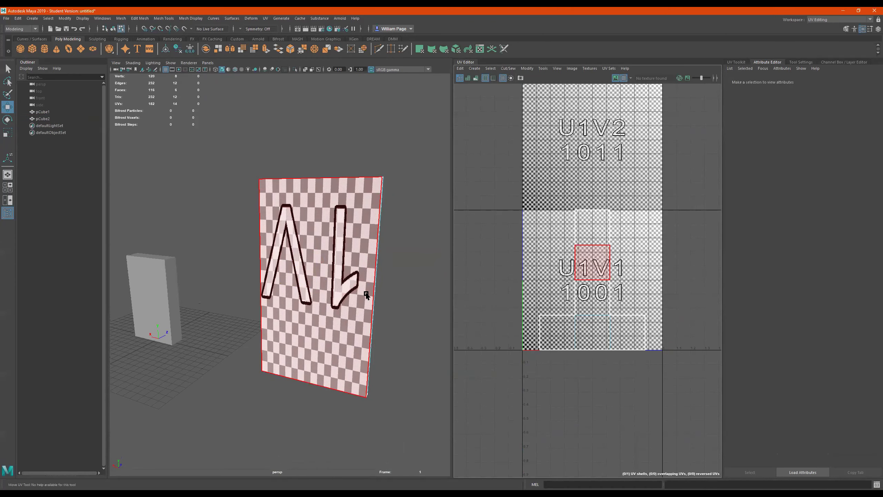
pyautogui.click(328, 277)
pyautogui.scroll(3, 594, 266)
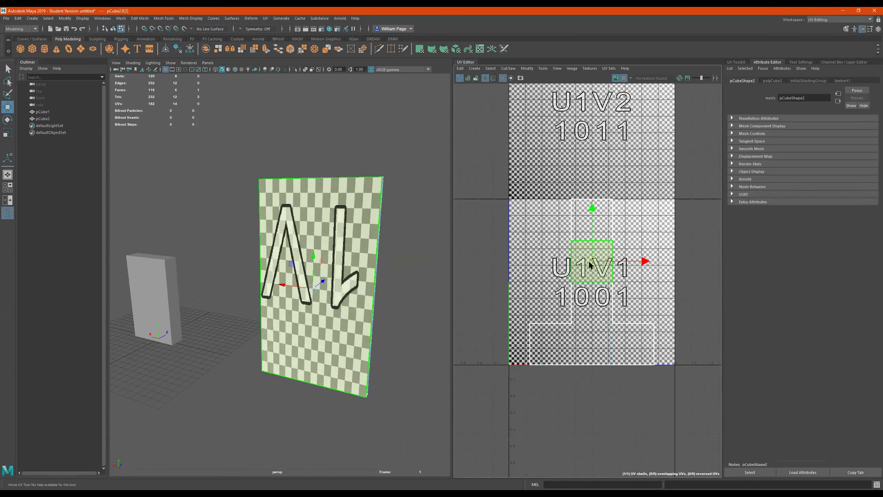
# Try moving the slab's broad-side face within the UV layout and undo the move and selection changes.
pyautogui.moveTo(592, 263)
pyautogui.mouseDown()
pyautogui.moveTo(570, 262)
pyautogui.moveTo(600, 258)
pyautogui.moveTo(586, 273)
pyautogui.moveTo(596, 256)
pyautogui.mouseUp()
pyautogui.hotkey('ctrl', 'z')
pyautogui.doubleClick(606, 303)
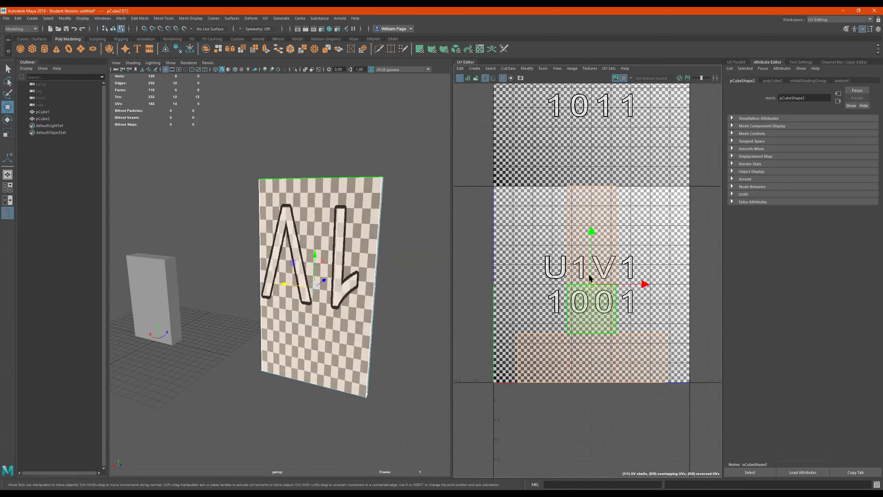
pyautogui.hotkey('ctrl', 'z')
pyautogui.hotkey('ctrl', 'z')
pyautogui.hotkey('ctrl', 'z')
pyautogui.hotkey('ctrl', 'z')
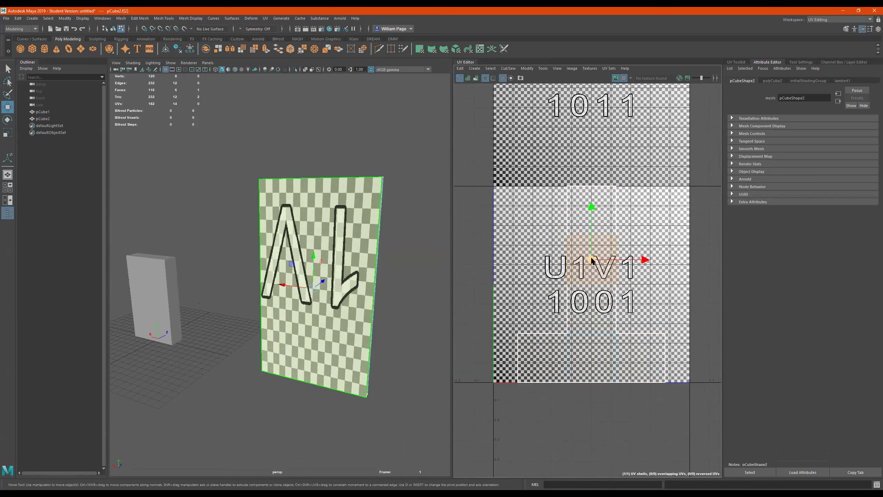
pyautogui.moveTo(587, 265); pyautogui.dragTo(610, 260)
# Compare the checker pattern on the slab's broad side with the original block's, selecting a face on each in turn.
pyautogui.keyDown('alt'); pyautogui.moveTo(318, 289); pyautogui.dragTo(343, 284); pyautogui.keyUp('alt')
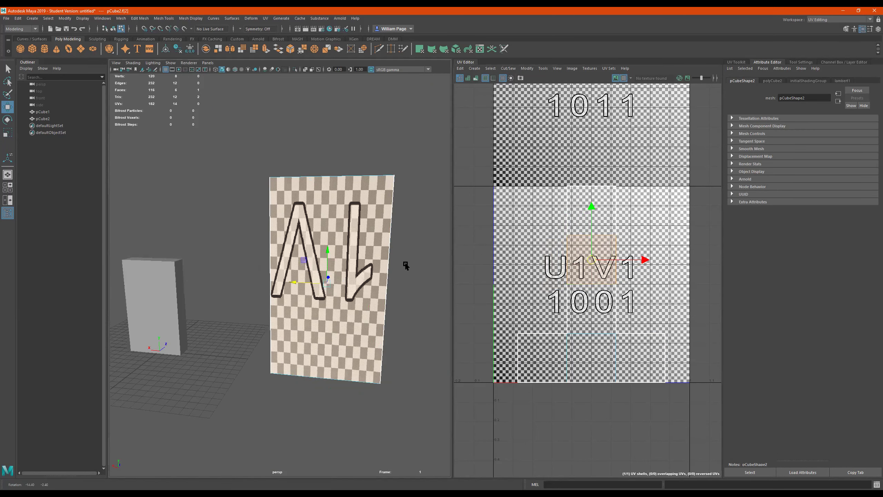
pyautogui.keyDown('alt'); pyautogui.moveTo(404, 265); pyautogui.dragTo(398, 258); pyautogui.keyUp('alt')
pyautogui.scroll(1, 393, 244)
pyautogui.scroll(2, 407, 244)
pyautogui.keyDown('alt'); pyautogui.moveTo(368, 194); pyautogui.dragTo(367, 194); pyautogui.keyUp('alt')
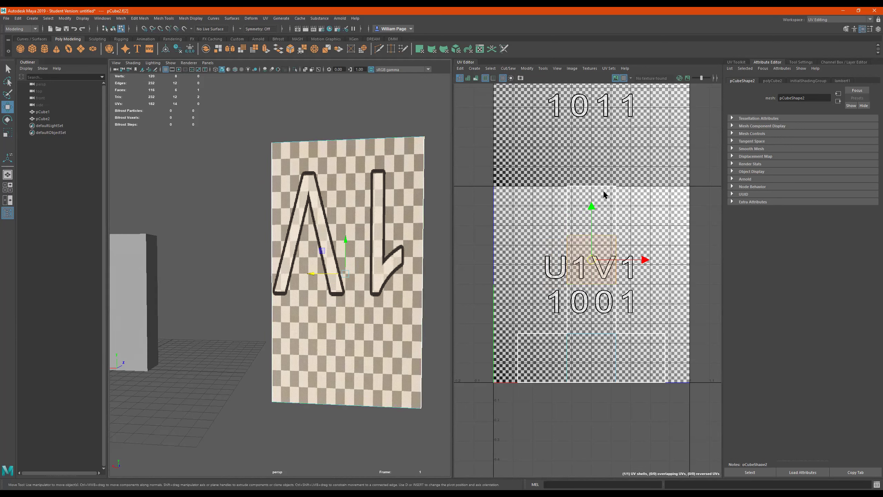
pyautogui.click(141, 275)
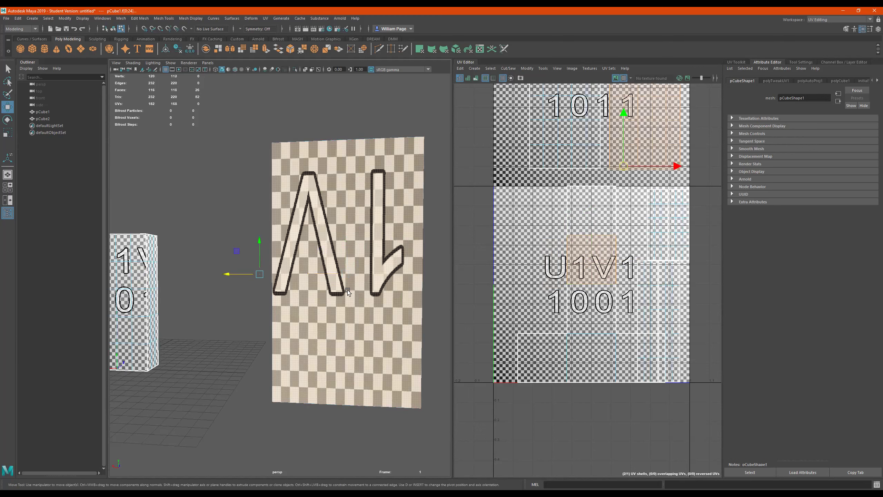
pyautogui.click(378, 257)
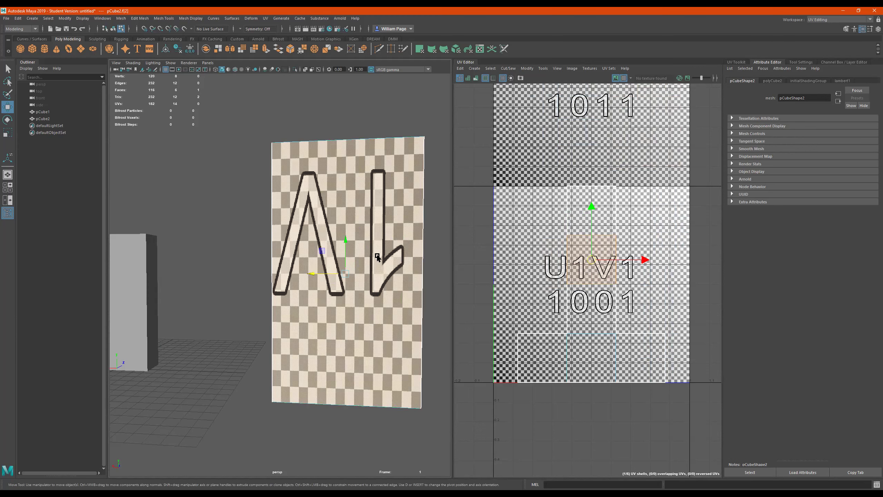
# Create a separate UV shell from the slab's broad-side face, hide the checker image and move the shell clear of the other UVs.
pyautogui.keyDown('shift'); pyautogui.rightClick(604, 252); pyautogui.keyUp('shift')
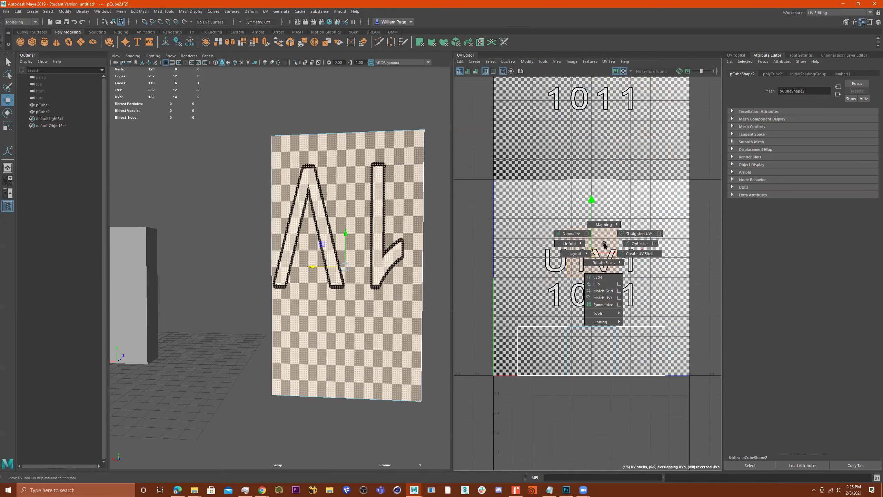
pyautogui.click(639, 257)
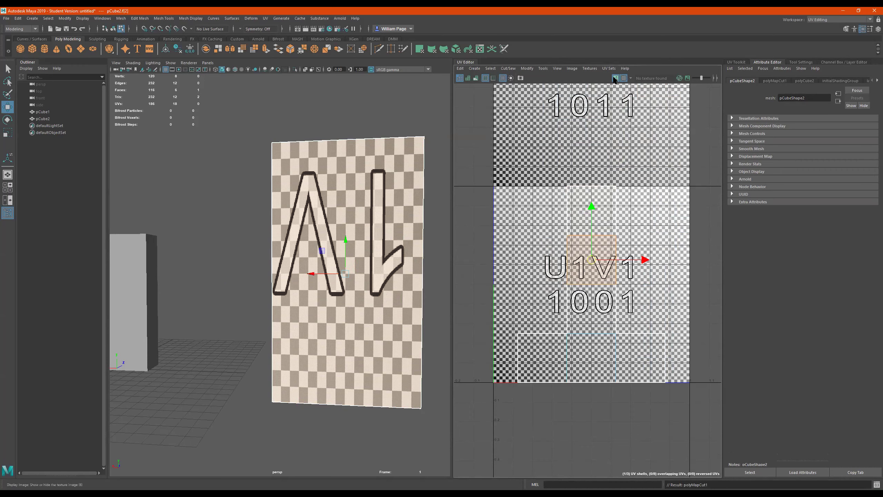
pyautogui.click(616, 78)
pyautogui.moveTo(591, 260); pyautogui.dragTo(654, 265)
# Scale the separated broad-side shell taller to match the slab face's proportions and even out the checker squares.
pyautogui.press('r')
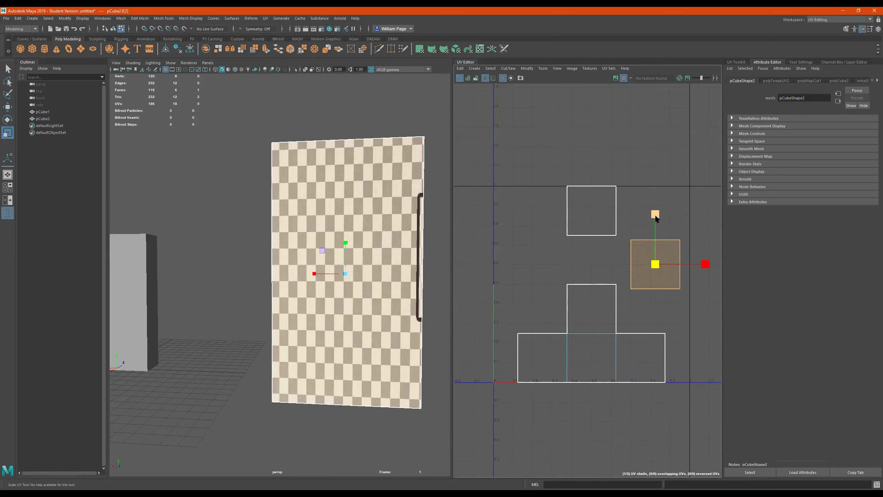
pyautogui.moveTo(655, 216); pyautogui.dragTo(654, 176)
pyautogui.keyDown('alt'); pyautogui.moveTo(418, 234); pyautogui.dragTo(437, 244); pyautogui.keyUp('alt')
# Shift the tall shell toward the middle of the UV layout, try rotating it and undo the rotation.
pyautogui.press('w')
pyautogui.moveTo(648, 265); pyautogui.dragTo(617, 275)
pyautogui.press('e')
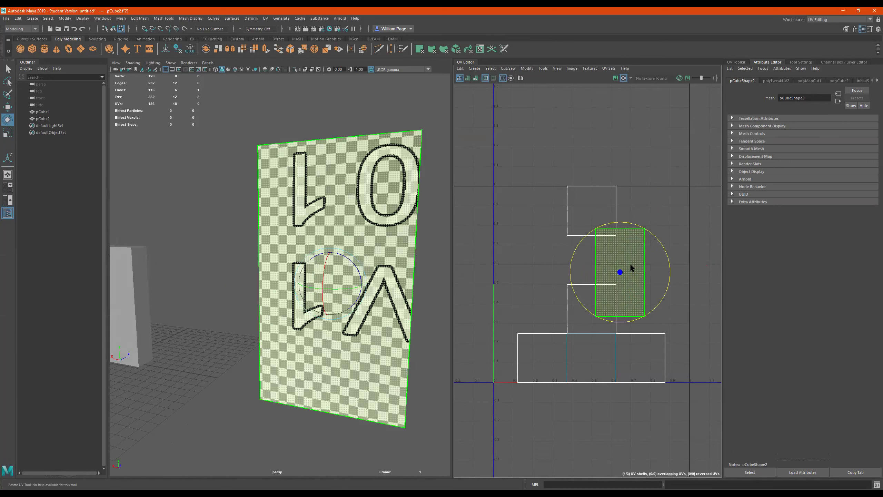
pyautogui.moveTo(647, 231); pyautogui.dragTo(605, 339)
pyautogui.hotkey('ctrl', 'z')
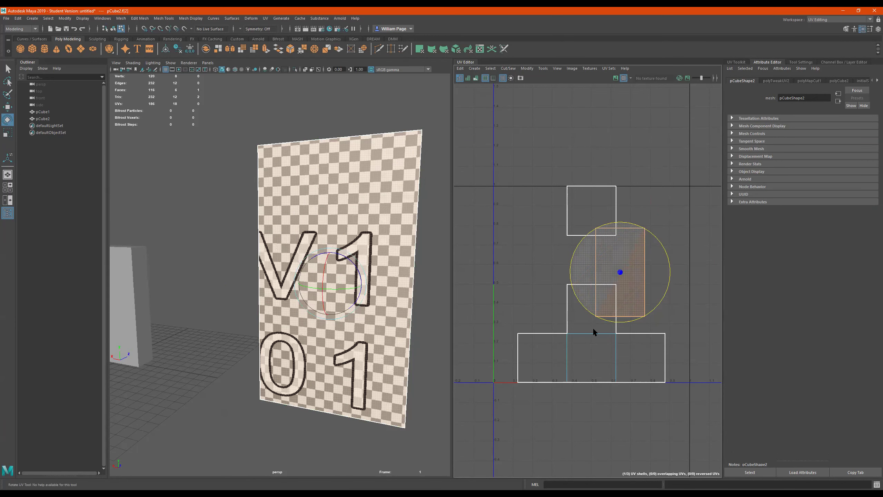
# Slide the tall shell across the UV tile with the checker image shown and hidden, leaving it left of the other shells.
pyautogui.press('w')
pyautogui.moveTo(618, 276); pyautogui.dragTo(562, 272)
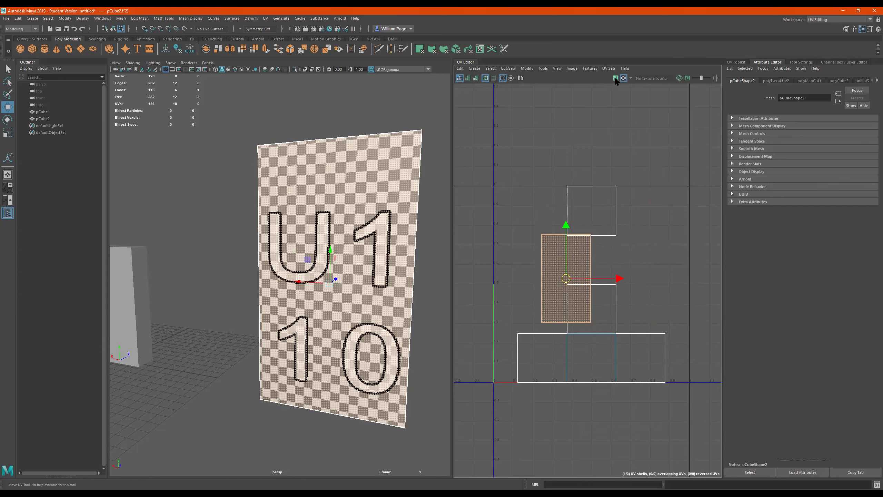
pyautogui.click(615, 78)
pyautogui.moveTo(583, 276); pyautogui.dragTo(639, 275)
pyautogui.moveTo(325, 239)
pyautogui.keyDown('alt'); pyautogui.mouseDown()
pyautogui.moveTo(353, 245)
pyautogui.moveTo(341, 234)
pyautogui.mouseUp(); pyautogui.keyUp('alt')
pyautogui.keyDown('alt'); pyautogui.moveTo(342, 234); pyautogui.dragTo(400, 243, button='right'); pyautogui.keyUp('alt')
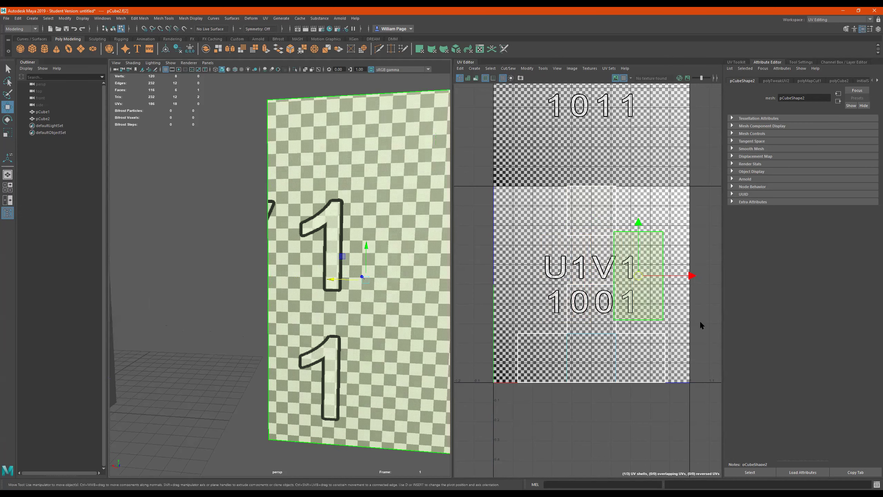
pyautogui.click(616, 78)
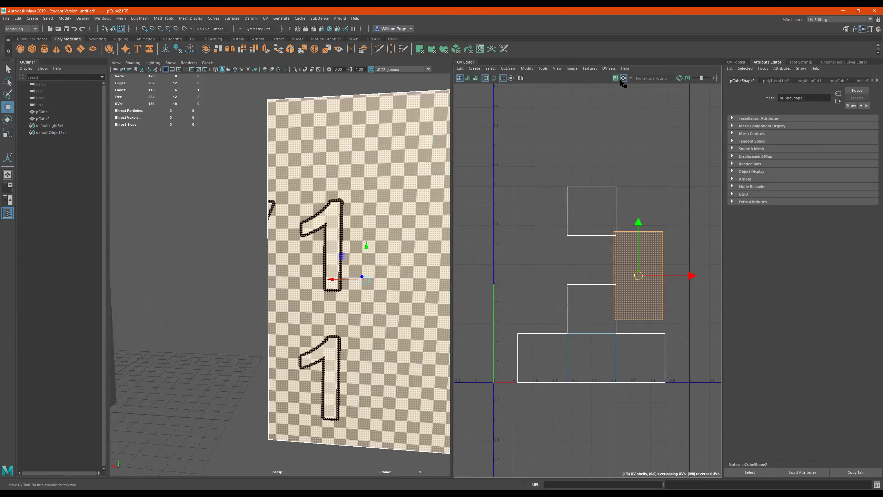
pyautogui.moveTo(659, 278); pyautogui.dragTo(560, 273)
# Select the slab's T-shaped UV shell, nudge it slightly upward and inspect the checker pattern on the slab's opposite sides.
pyautogui.click(596, 310)
pyautogui.keyDown('alt'); pyautogui.moveTo(405, 299); pyautogui.dragTo(269, 300); pyautogui.keyUp('alt')
pyautogui.keyDown('alt'); pyautogui.moveTo(239, 267); pyautogui.dragTo(249, 269); pyautogui.keyUp('alt')
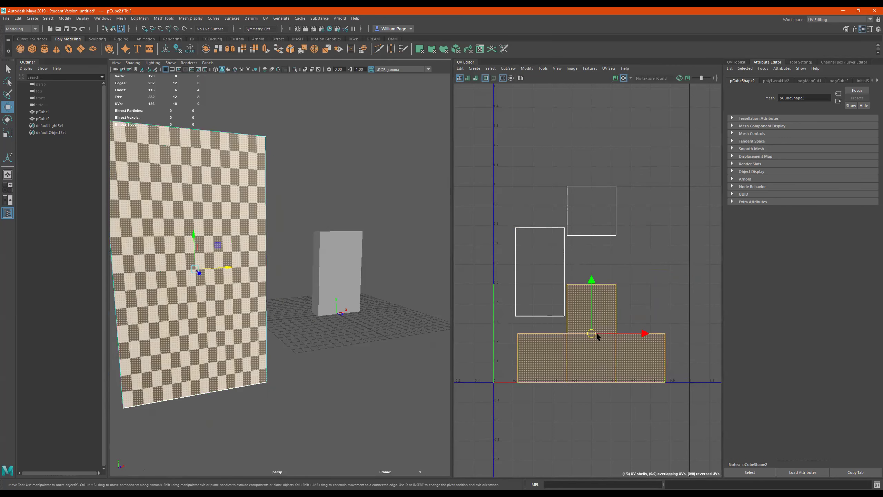
pyautogui.moveTo(592, 333)
pyautogui.mouseDown()
pyautogui.moveTo(612, 287)
pyautogui.moveTo(591, 324)
pyautogui.mouseUp()
pyautogui.keyDown('alt'); pyautogui.moveTo(184, 309); pyautogui.dragTo(318, 294); pyautogui.keyUp('alt')
pyautogui.keyDown('alt'); pyautogui.moveTo(241, 299); pyautogui.dragTo(220, 302, button='right'); pyautogui.keyUp('alt')
pyautogui.keyDown('alt'); pyautogui.moveTo(220, 303); pyautogui.dragTo(151, 288); pyautogui.keyUp('alt')
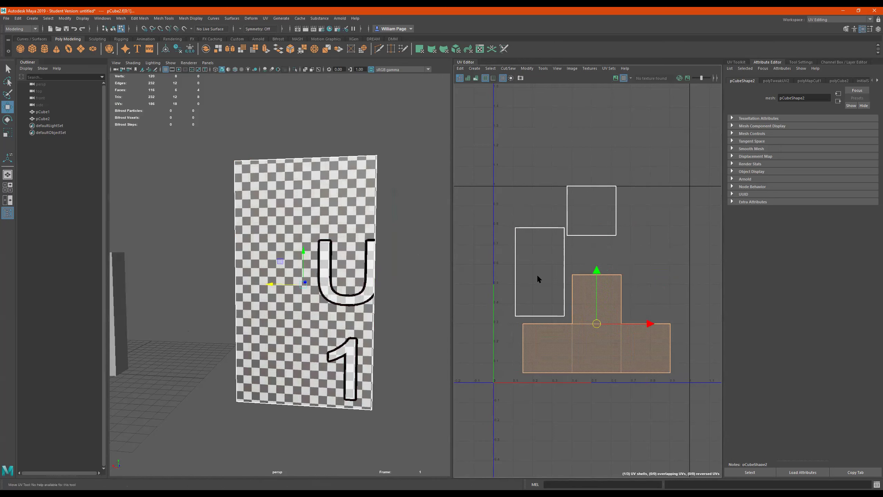
# Slide the tall broad-side shell over the neighbouring UV shells and back to the left of them.
pyautogui.click(537, 274)
pyautogui.moveTo(540, 274)
pyautogui.mouseDown()
pyautogui.moveTo(567, 275)
pyautogui.moveTo(544, 277)
pyautogui.mouseUp()
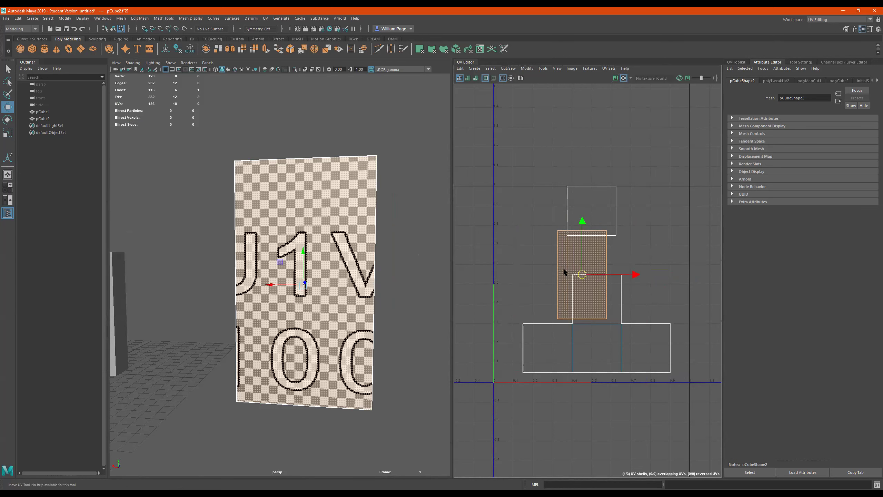
pyautogui.moveTo(597, 278); pyautogui.dragTo(539, 275)
pyautogui.keyDown('alt'); pyautogui.moveTo(383, 304); pyautogui.dragTo(386, 304); pyautogui.keyUp('alt')
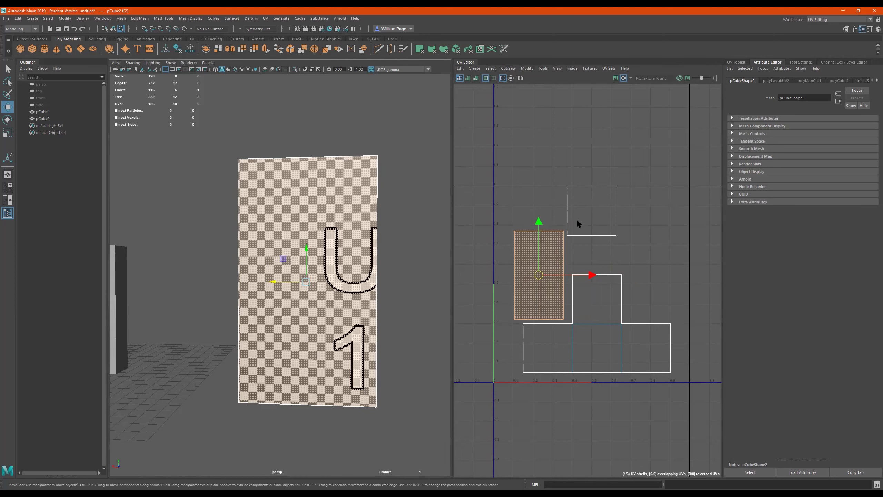
# Flatten the broad-side shell vertically twice to demonstrate checker stretching, undoing each scale and nudging the shell in between.
pyautogui.press('r')
pyautogui.moveTo(538, 223); pyautogui.dragTo(539, 246)
pyautogui.hotkey('ctrl', 'z')
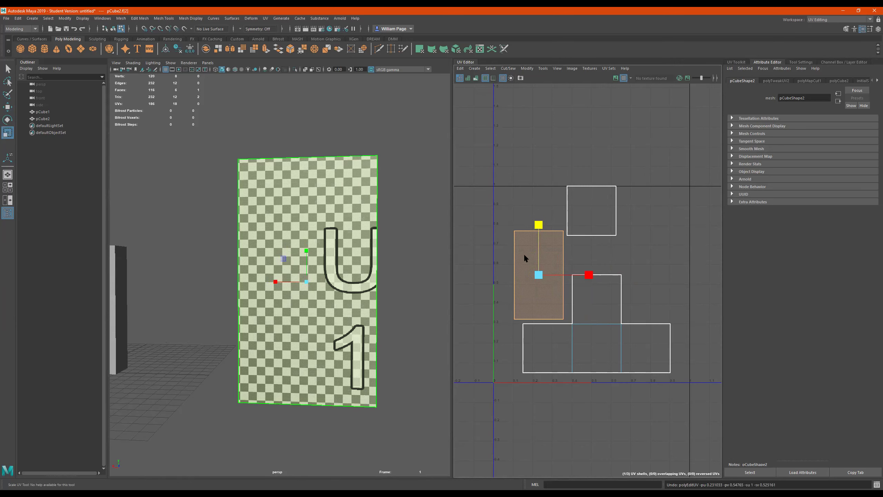
pyautogui.keyDown('alt'); pyautogui.moveTo(331, 256); pyautogui.dragTo(287, 246); pyautogui.keyUp('alt')
pyautogui.press('w')
pyautogui.moveTo(537, 274); pyautogui.dragTo(541, 271)
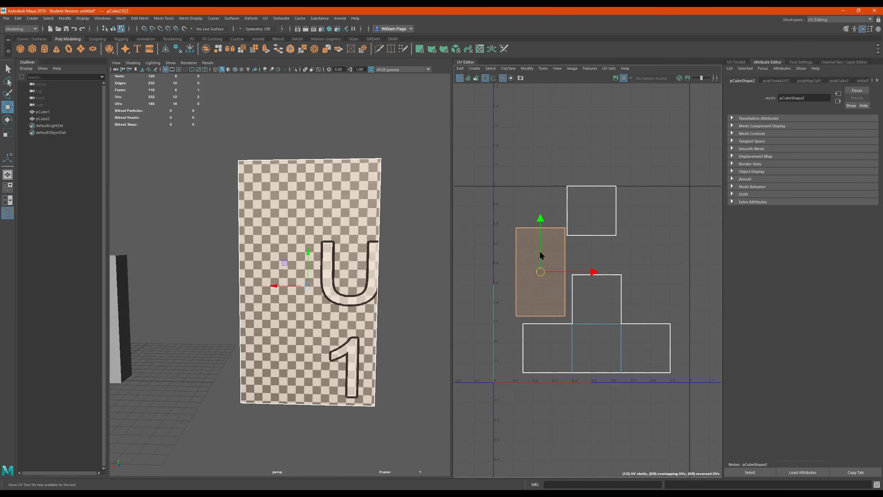
pyautogui.press('r')
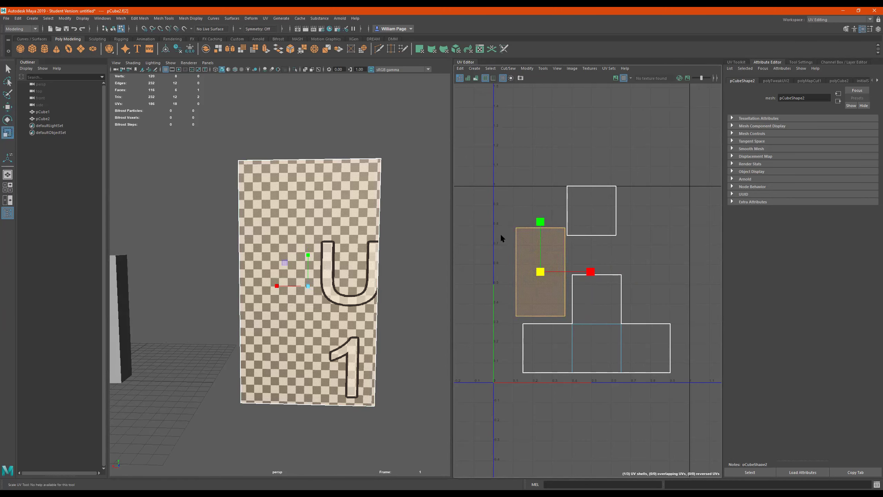
pyautogui.moveTo(540, 222); pyautogui.dragTo(540, 252)
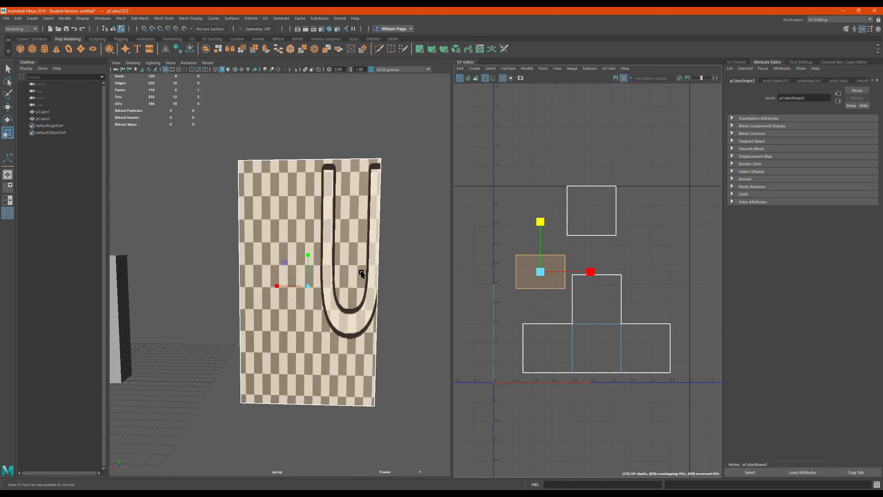
pyautogui.hotkey('ctrl', 'z')
# Return to object selection and delete the demonstration slab.
pyautogui.keyDown('alt'); pyautogui.moveTo(338, 273); pyautogui.dragTo(316, 296); pyautogui.keyUp('alt')
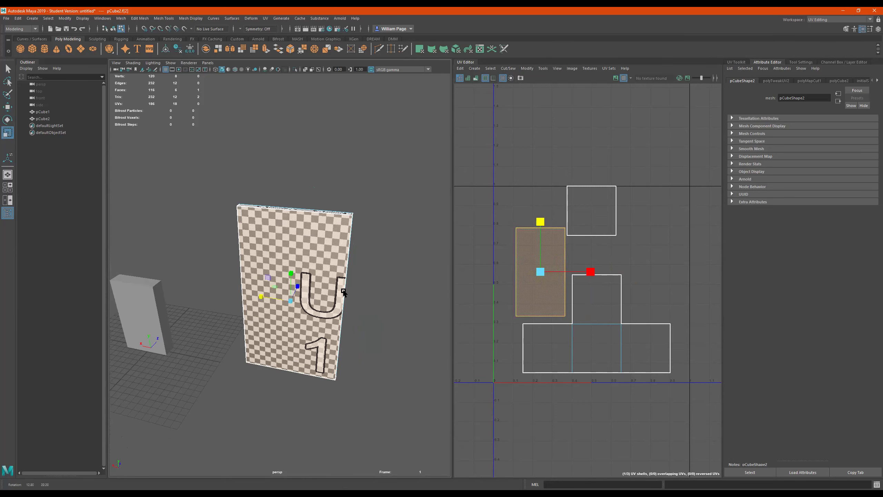
pyautogui.scroll(-2, 290, 279)
pyautogui.keyDown('alt'); pyautogui.moveTo(321, 268); pyautogui.dragTo(345, 260, button='middle'); pyautogui.keyUp('alt')
pyautogui.moveTo(345, 260); pyautogui.dragTo(445, 189, button='right')
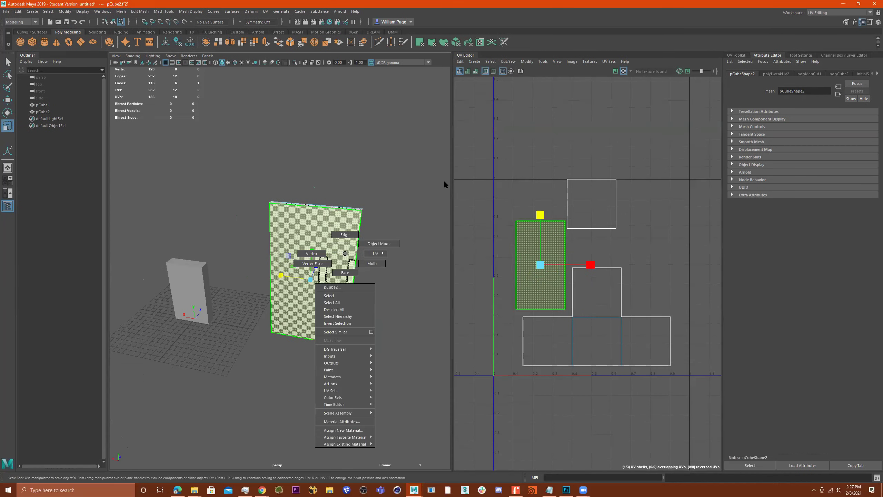
pyautogui.moveTo(391, 177); pyautogui.dragTo(348, 258)
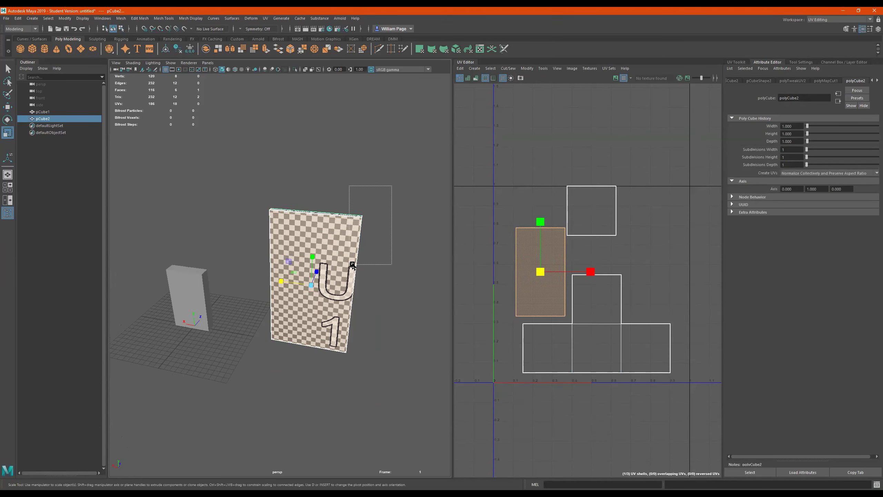
pyautogui.press('Delete')
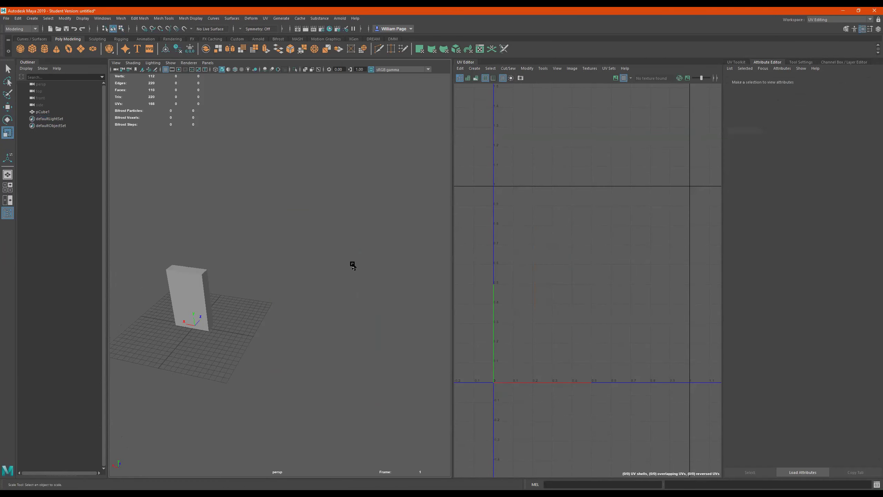
# Select the original block and pick the right-hand large UV shell lying above the 0–1 tile.
pyautogui.moveTo(268, 201); pyautogui.dragTo(170, 296)
pyautogui.keyDown('alt'); pyautogui.moveTo(276, 290); pyautogui.dragTo(282, 284); pyautogui.keyUp('alt')
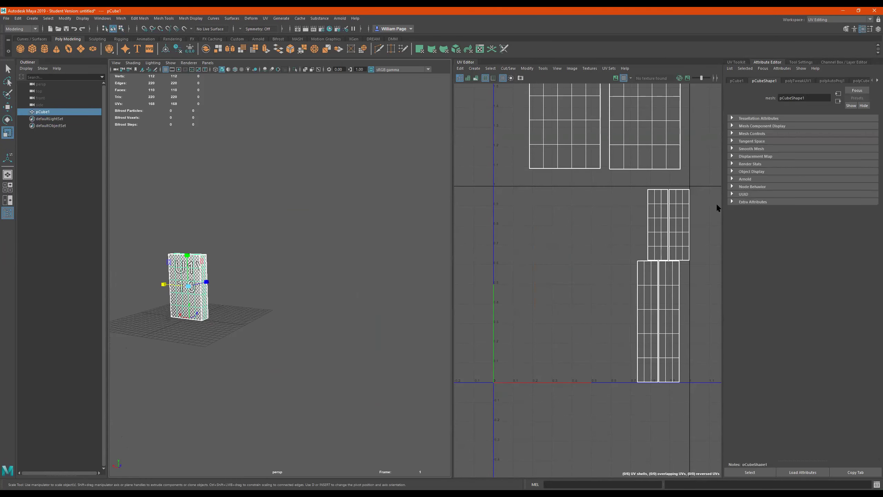
pyautogui.scroll(-2, 645, 233)
pyautogui.keyDown('alt'); pyautogui.moveTo(630, 233); pyautogui.dragTo(606, 247, button='middle'); pyautogui.keyUp('alt')
pyautogui.keyDown('alt'); pyautogui.moveTo(194, 267); pyautogui.dragTo(274, 269, button='right'); pyautogui.keyUp('alt')
pyautogui.keyDown('alt'); pyautogui.moveTo(233, 272); pyautogui.dragTo(379, 273, button='middle'); pyautogui.keyUp('alt')
pyautogui.moveTo(607, 153); pyautogui.dragTo(651, 148, button='right')
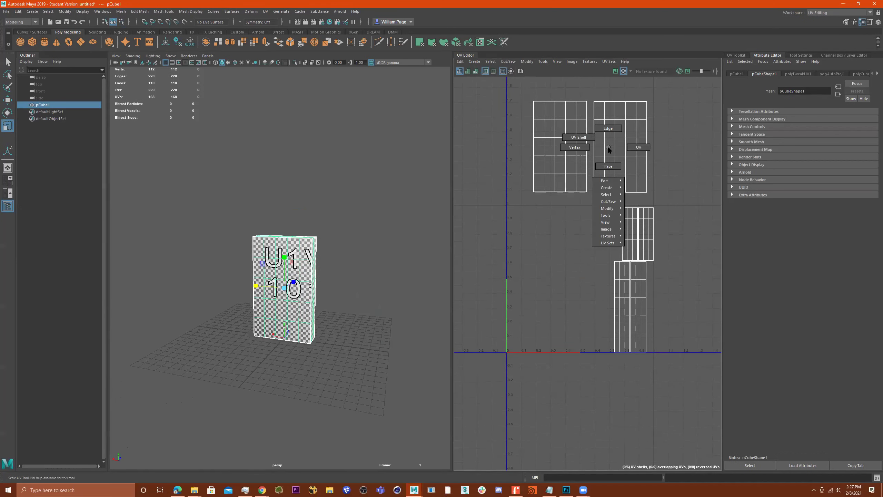
pyautogui.doubleClick(609, 170)
pyautogui.moveTo(610, 169); pyautogui.dragTo(590, 152, button='right')
pyautogui.click(617, 161)
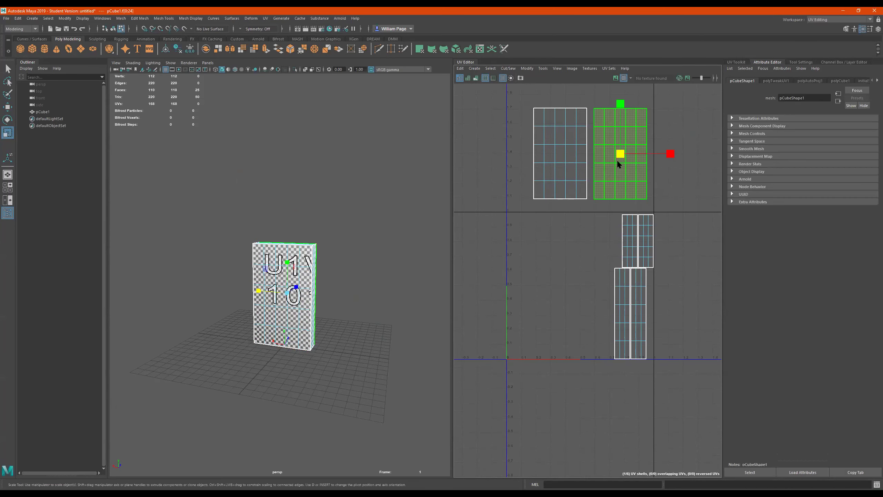
# Move the selected large UV shell into the upper-left corner of the 0–1 tile.
pyautogui.press('w')
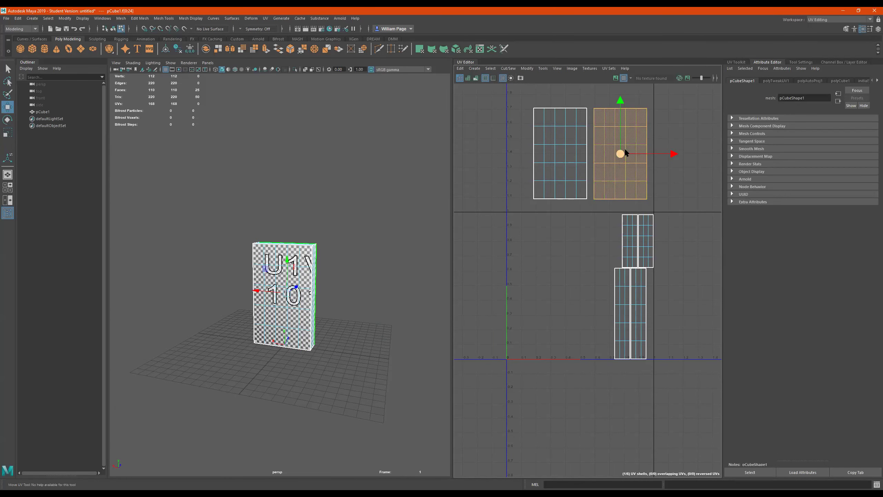
pyautogui.moveTo(623, 164); pyautogui.dragTo(571, 253)
pyautogui.keyDown('alt'); pyautogui.moveTo(389, 268); pyautogui.dragTo(347, 256); pyautogui.keyUp('alt')
pyautogui.moveTo(574, 254); pyautogui.dragTo(536, 260)
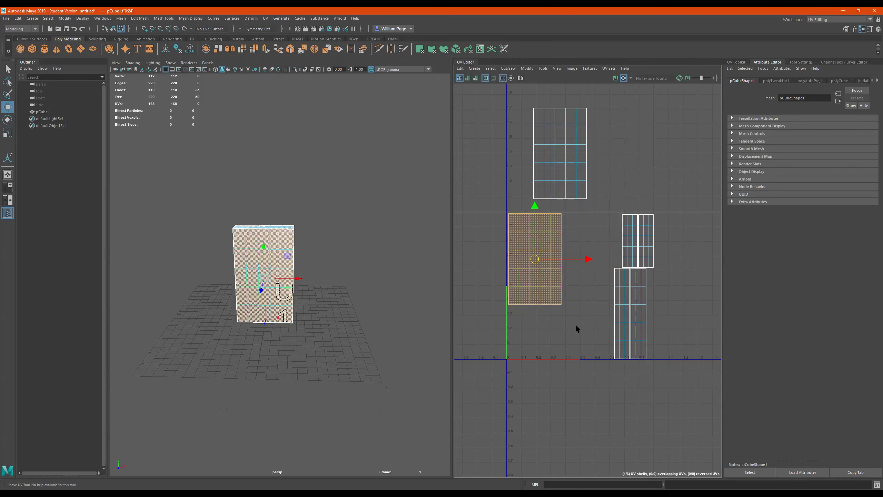
pyautogui.keyDown('alt'); pyautogui.moveTo(376, 328); pyautogui.dragTo(405, 321); pyautogui.keyUp('alt')
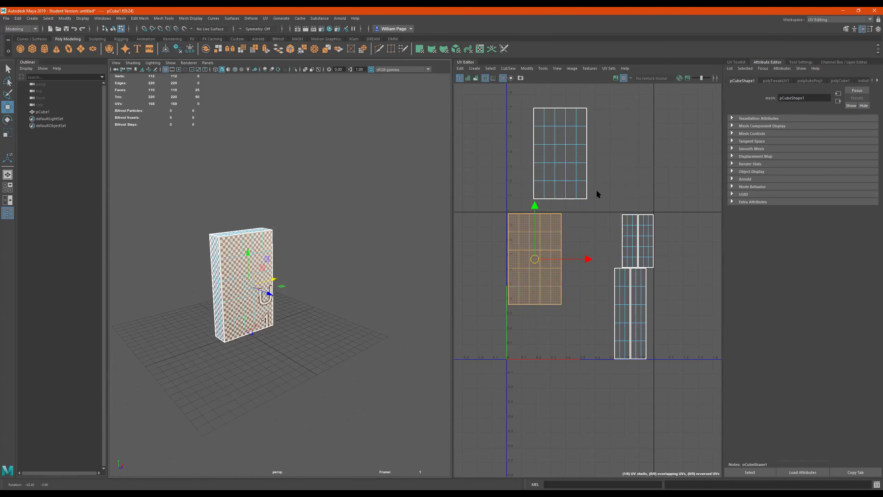
# Move the remaining large UV shell into the 0–1 tile, directly to the right of the first large shell.
pyautogui.click(558, 162)
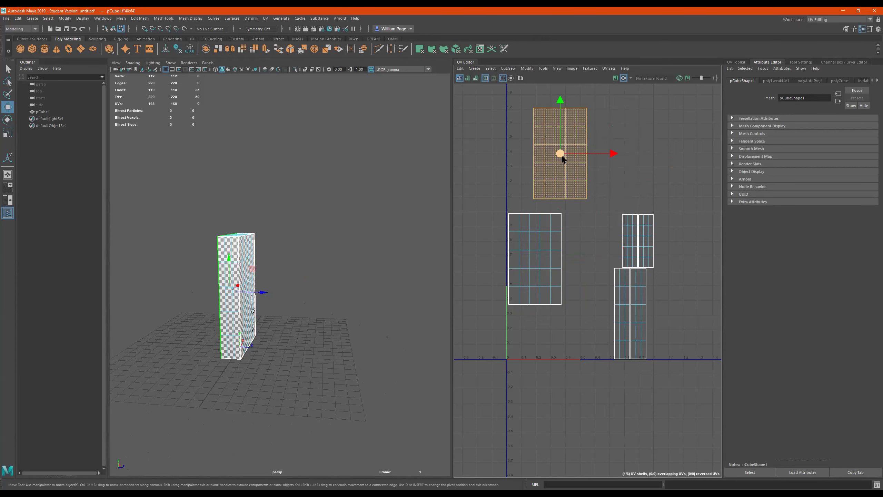
pyautogui.moveTo(564, 159); pyautogui.dragTo(592, 264)
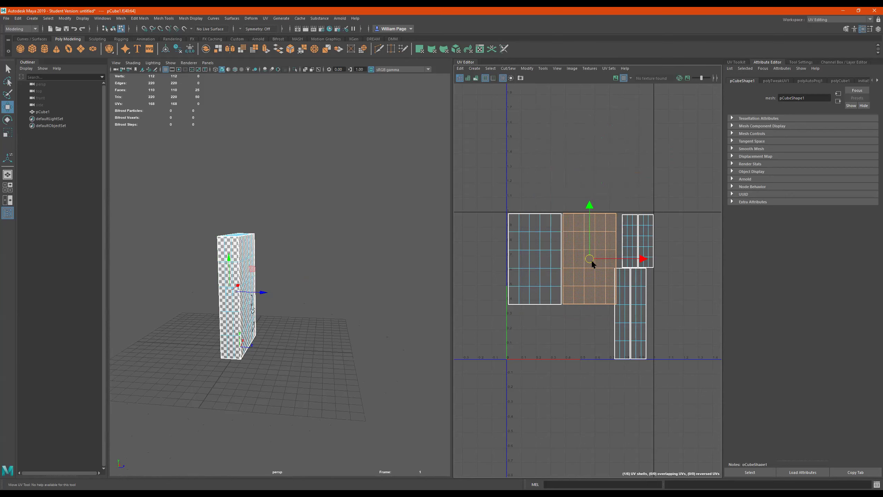
pyautogui.keyDown('alt'); pyautogui.moveTo(591, 261); pyautogui.dragTo(740, 260, button='right'); pyautogui.keyUp('alt')
pyautogui.keyDown('alt'); pyautogui.moveTo(637, 252); pyautogui.dragTo(611, 251, button='middle'); pyautogui.keyUp('alt')
# Move the left small UV shell from the tile's upper-right area to below the first large shell.
pyautogui.keyDown('alt'); pyautogui.moveTo(280, 278); pyautogui.dragTo(227, 283); pyautogui.keyUp('alt')
pyautogui.keyDown('alt'); pyautogui.moveTo(195, 279); pyautogui.dragTo(372, 258, button='right'); pyautogui.keyUp('alt')
pyautogui.keyDown('alt'); pyautogui.moveTo(325, 264); pyautogui.dragTo(356, 282); pyautogui.keyUp('alt')
pyautogui.click(672, 231)
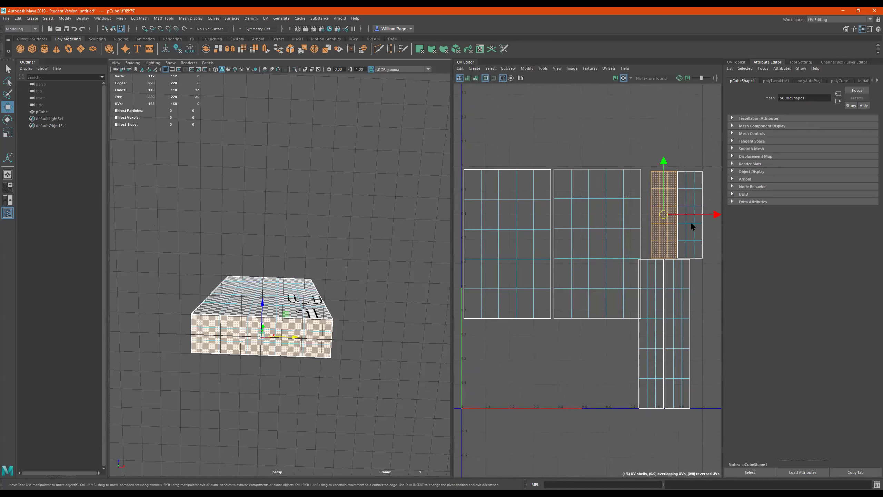
pyautogui.moveTo(660, 215); pyautogui.dragTo(515, 364)
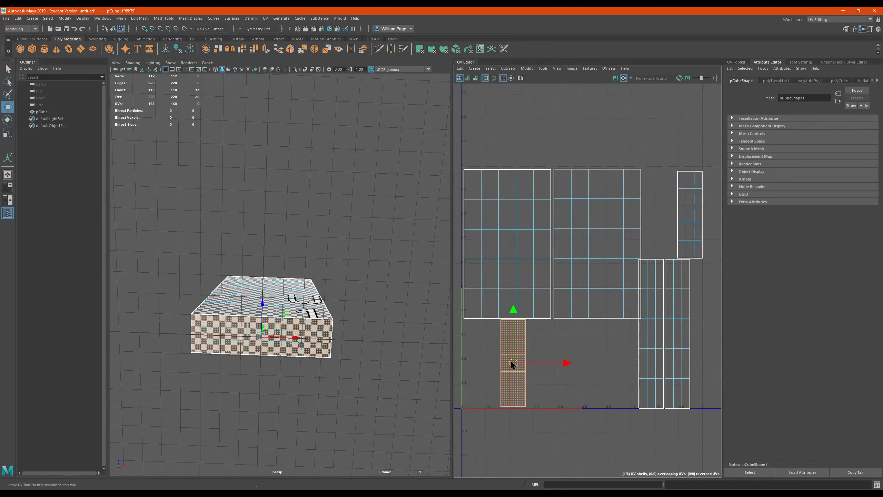
# Rotate the moved small UV shell a quarter turn to lie horizontally, and reposition it beneath the first large shell.
pyautogui.press('e')
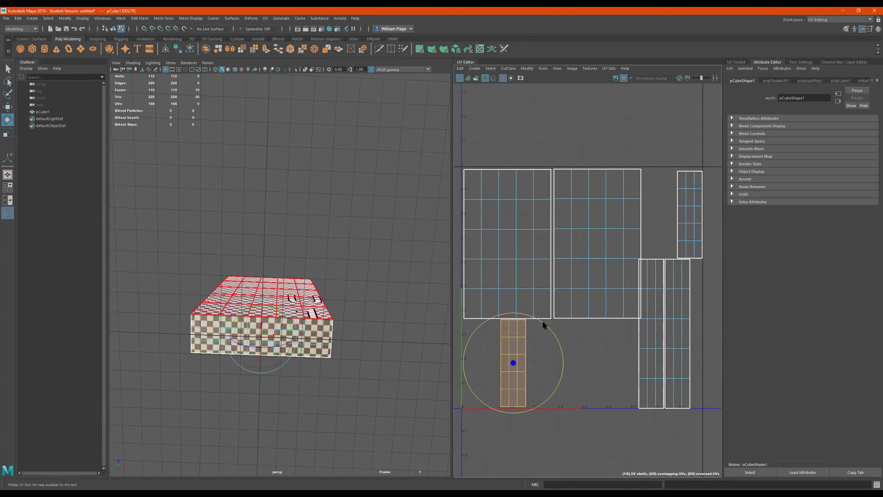
pyautogui.moveTo(542, 320); pyautogui.dragTo(466, 323)
pyautogui.press('w')
pyautogui.moveTo(512, 362)
pyautogui.mouseDown()
pyautogui.moveTo(562, 320)
pyautogui.moveTo(576, 343)
pyautogui.moveTo(568, 319)
pyautogui.moveTo(513, 364)
pyautogui.mouseUp()
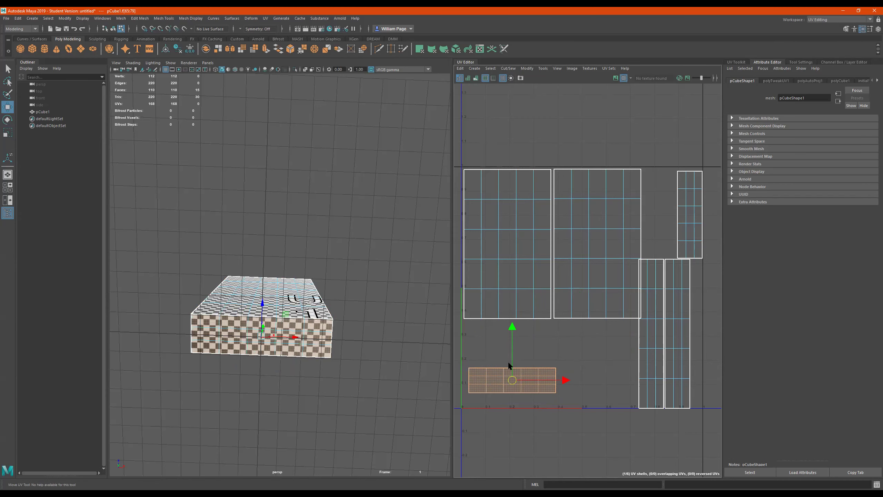
# Rotate the other small UV shell to horizontal and stack the two small shells beneath the first large shell.
pyautogui.keyDown('alt'); pyautogui.moveTo(369, 319); pyautogui.dragTo(367, 340); pyautogui.keyUp('alt')
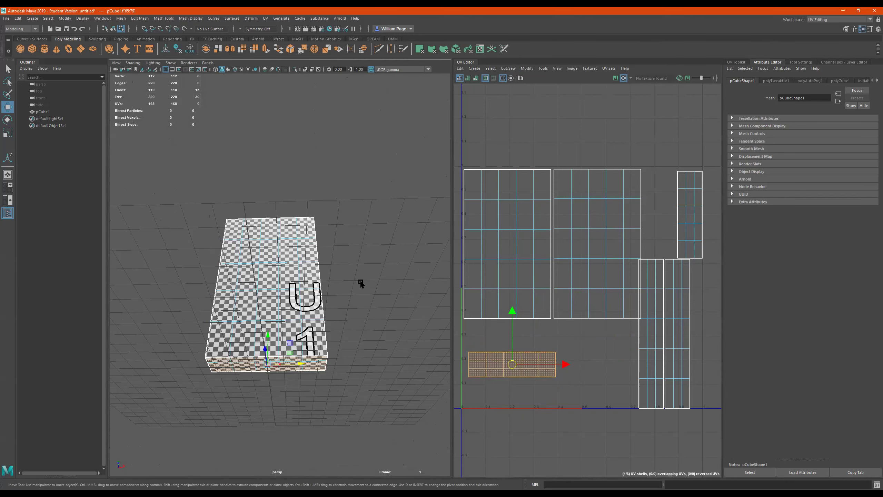
pyautogui.keyDown('alt'); pyautogui.moveTo(359, 282); pyautogui.dragTo(351, 324); pyautogui.keyUp('alt')
pyautogui.click(700, 225)
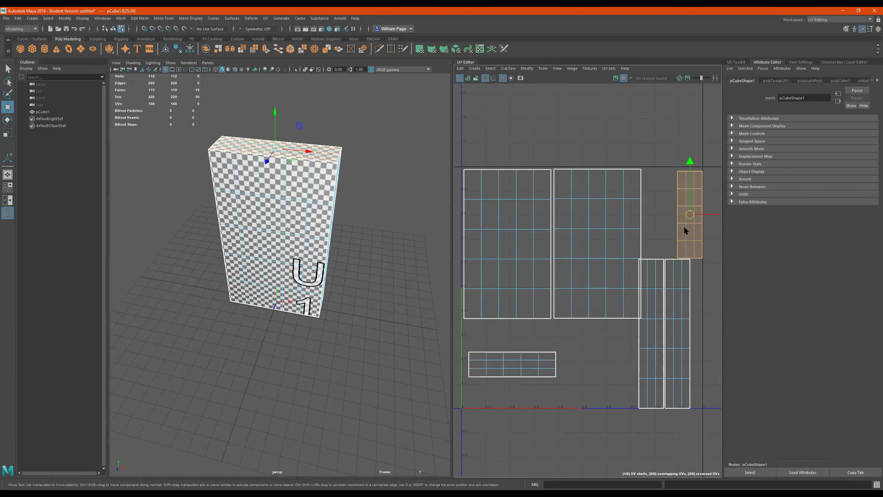
pyautogui.press('e')
pyautogui.keyDown('alt'); pyautogui.moveTo(685, 230); pyautogui.dragTo(633, 241, button='middle'); pyautogui.keyUp('alt')
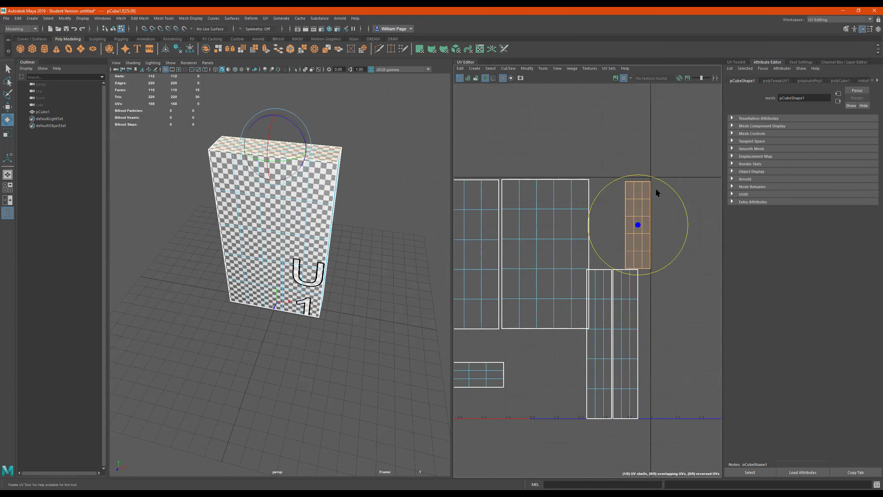
pyautogui.moveTo(652, 180); pyautogui.dragTo(608, 198)
pyautogui.press('w')
pyautogui.moveTo(661, 224); pyautogui.dragTo(638, 371, button='middle')
pyautogui.moveTo(627, 355); pyautogui.dragTo(566, 336)
pyautogui.click(574, 365)
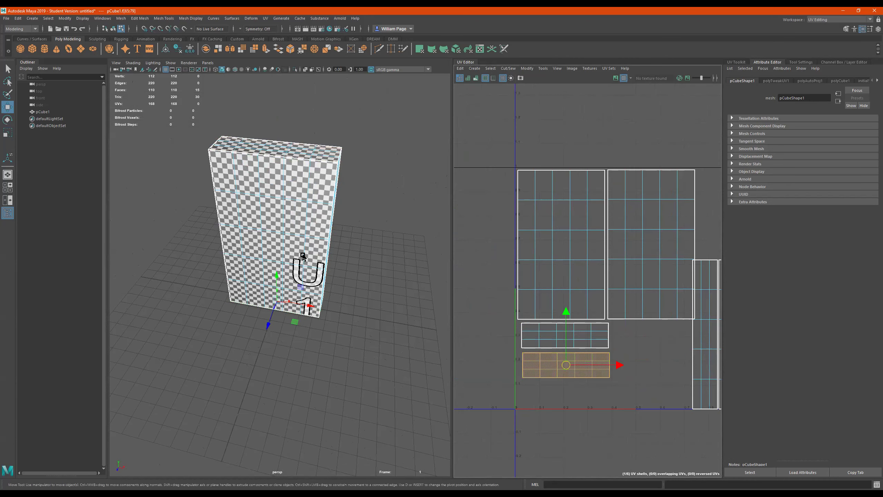
# Examine which faces of the block the two large UV shells correspond to.
pyautogui.keyDown('alt'); pyautogui.moveTo(301, 256); pyautogui.dragTo(288, 252); pyautogui.keyUp('alt')
pyautogui.click(542, 243)
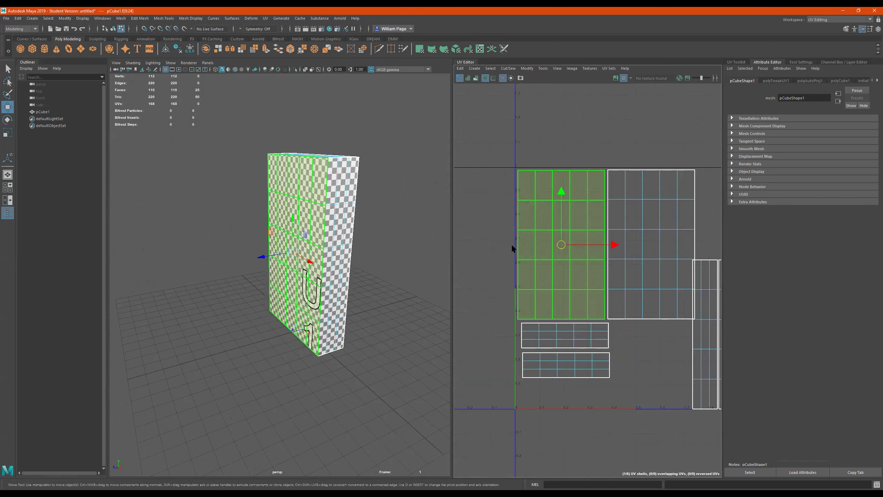
pyautogui.keyDown('alt'); pyautogui.moveTo(355, 256); pyautogui.dragTo(400, 252); pyautogui.keyUp('alt')
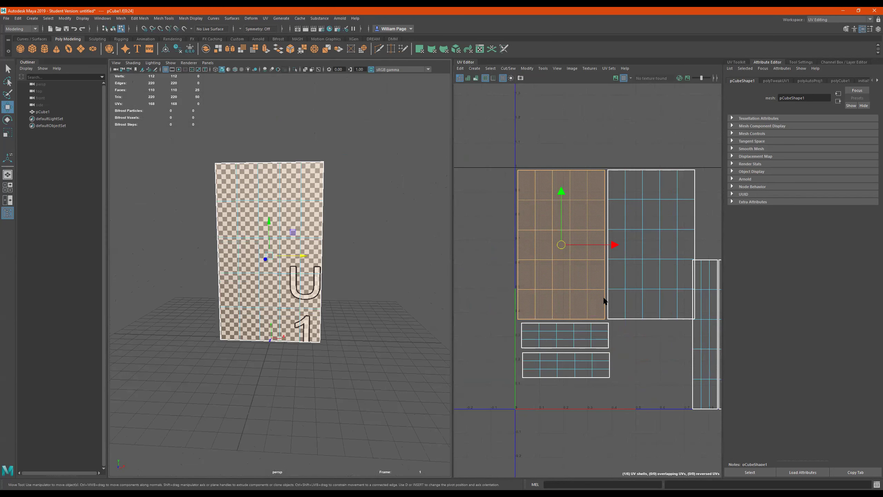
pyautogui.click(650, 285)
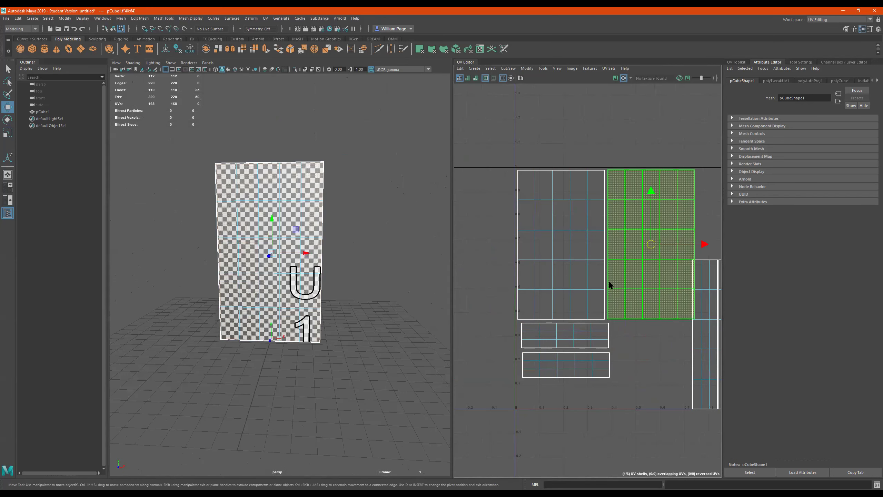
pyautogui.scroll(-2, 635, 311)
pyautogui.keyDown('alt'); pyautogui.moveTo(635, 312); pyautogui.dragTo(519, 307, button='middle'); pyautogui.keyUp('alt')
pyautogui.scroll(1, 565, 306)
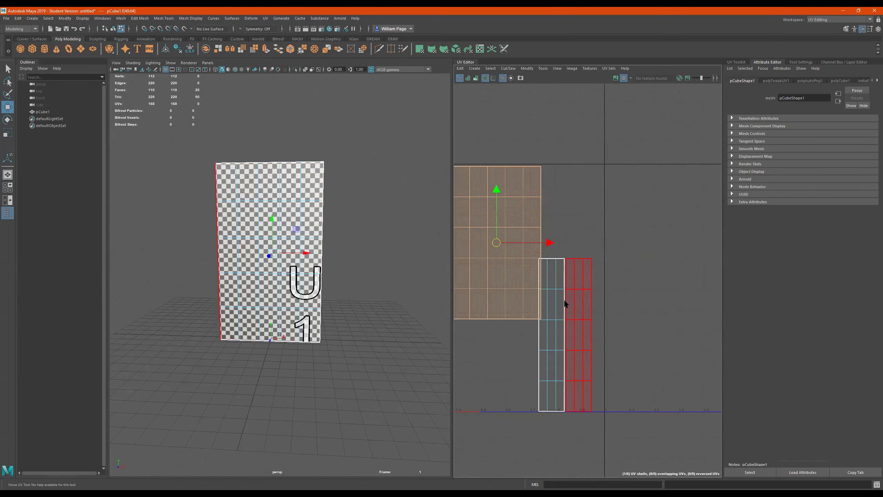
pyautogui.keyDown('alt'); pyautogui.moveTo(347, 292); pyautogui.dragTo(300, 292); pyautogui.keyUp('alt')
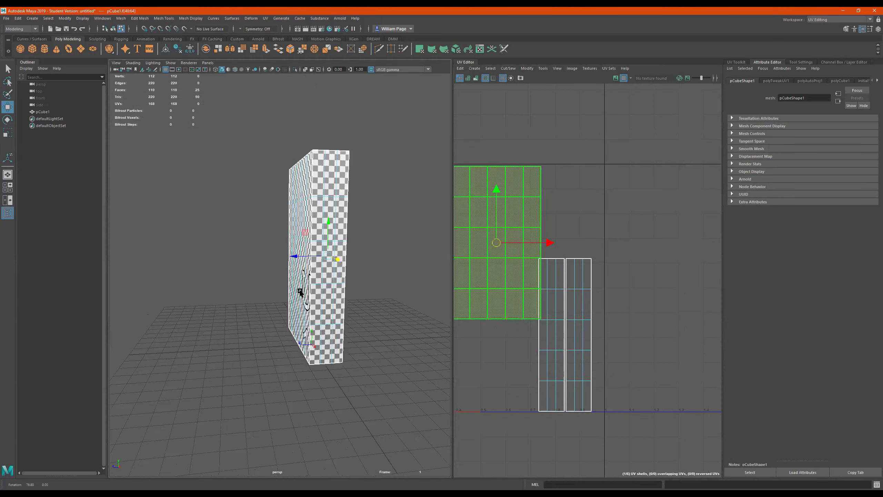
# Select both tall narrow UV shells and move them together to the right of the second large shell.
pyautogui.click(553, 307)
pyautogui.keyDown('alt'); pyautogui.moveTo(358, 299); pyautogui.dragTo(361, 304); pyautogui.keyUp('alt')
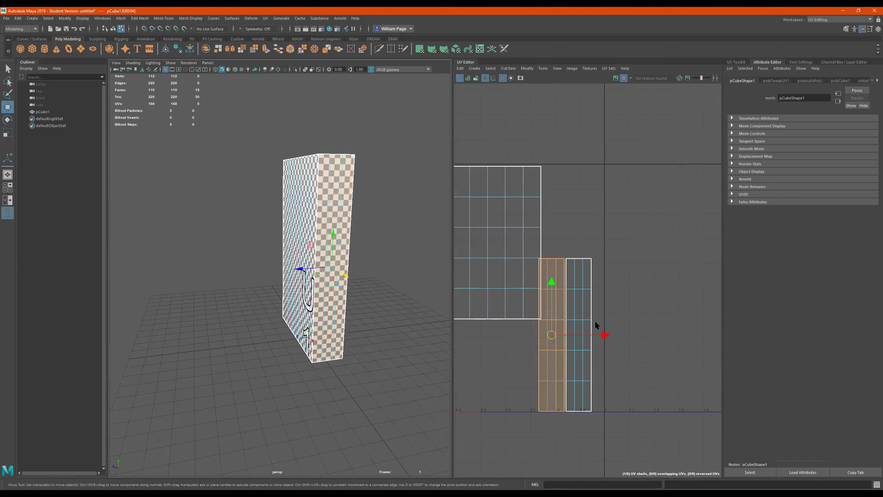
pyautogui.keyDown('shift'); pyautogui.click(573, 345); pyautogui.keyUp('shift')
pyautogui.moveTo(564, 333); pyautogui.dragTo(573, 246)
pyautogui.scroll(-1, 594, 287)
pyautogui.keyDown('alt'); pyautogui.moveTo(594, 287); pyautogui.dragTo(550, 303, button='right'); pyautogui.keyUp('alt')
pyautogui.keyDown('alt'); pyautogui.moveTo(601, 305); pyautogui.dragTo(684, 306, button='middle'); pyautogui.keyUp('alt')
pyautogui.keyDown('alt'); pyautogui.moveTo(616, 296); pyautogui.dragTo(525, 294, button='right'); pyautogui.keyUp('alt')
pyautogui.moveTo(315, 216); pyautogui.dragTo(364, 203, button='right')
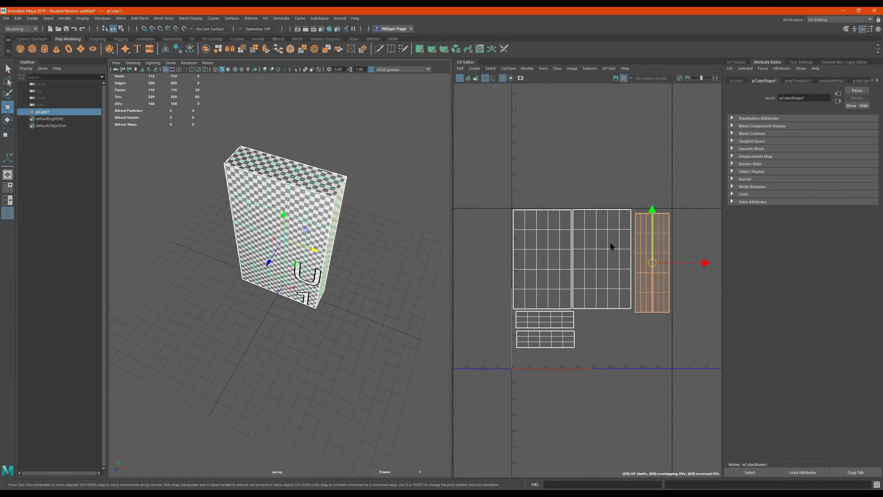
pyautogui.scroll(-2, 631, 289)
pyautogui.keyDown('alt'); pyautogui.moveTo(655, 195); pyautogui.dragTo(637, 198, button='middle'); pyautogui.keyUp('alt')
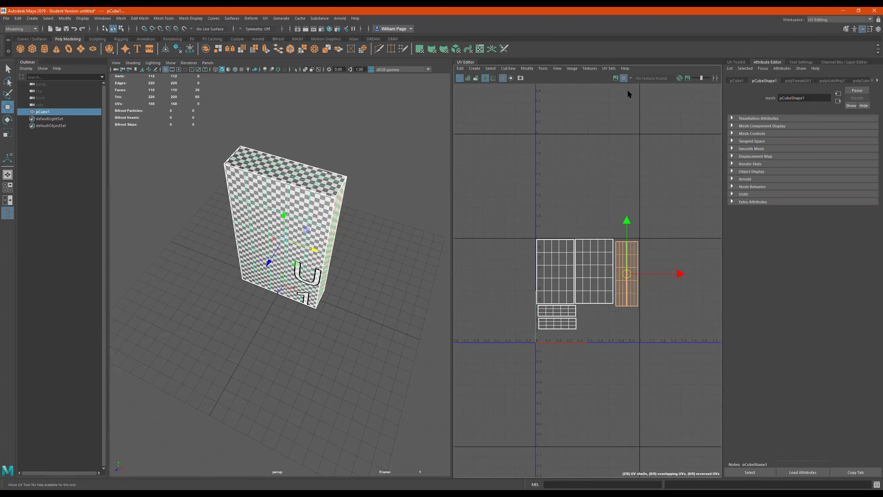
pyautogui.scroll(2, 616, 256)
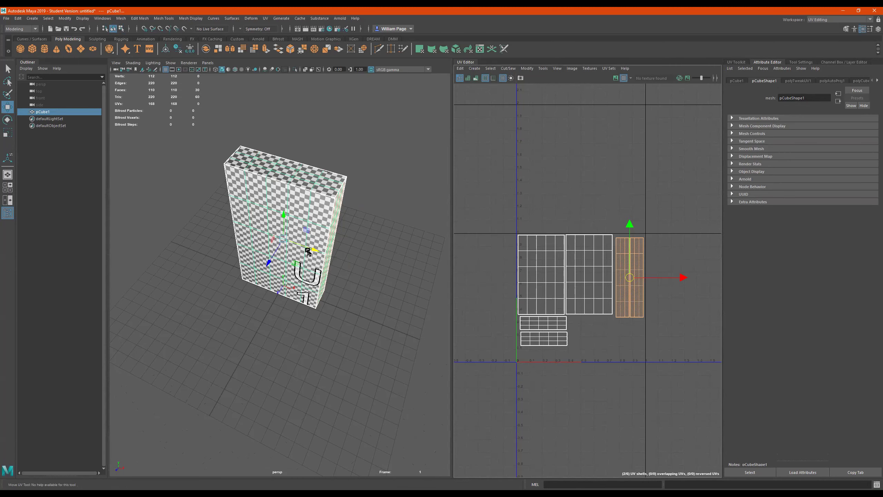
# Switch to UV component selection, select both tall shells, and move them close against the second large shell inside the tile.
pyautogui.rightClick(559, 288)
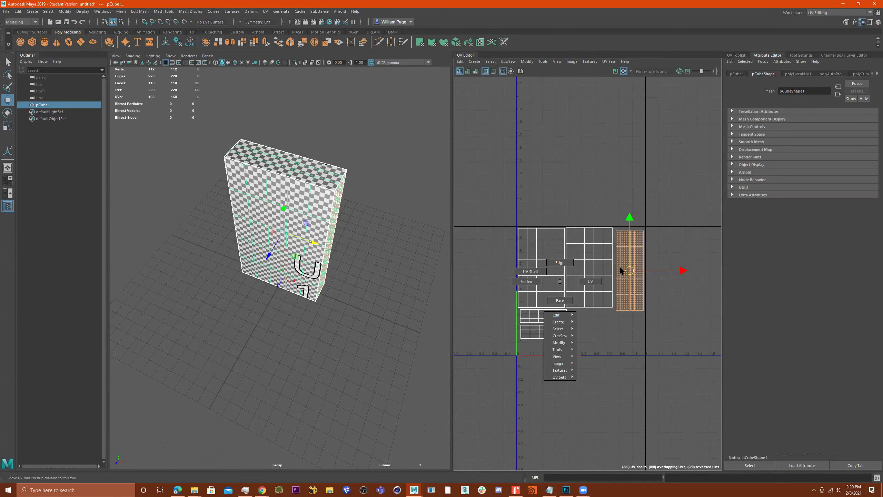
pyautogui.moveTo(560, 281); pyautogui.dragTo(531, 272, button='right')
pyautogui.click(541, 267)
pyautogui.moveTo(668, 225); pyautogui.dragTo(615, 338)
pyautogui.scroll(3, 654, 268)
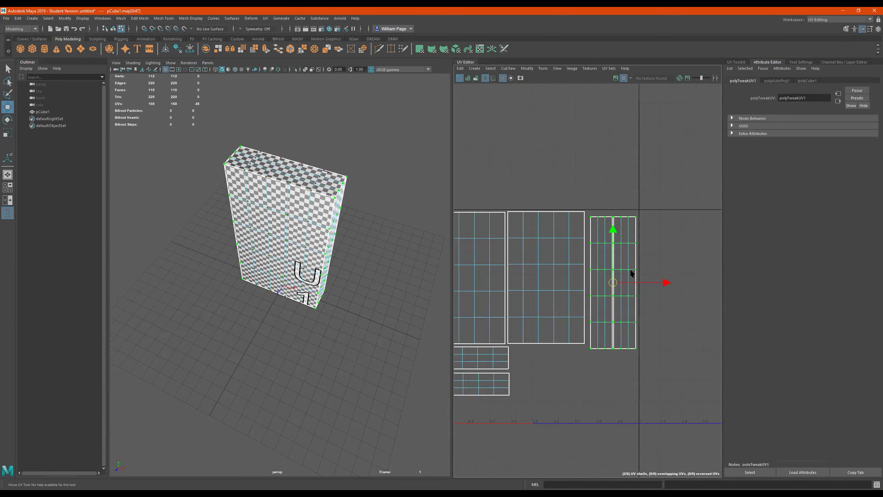
pyautogui.moveTo(613, 284); pyautogui.dragTo(610, 278)
pyautogui.scroll(-1, 611, 285)
pyautogui.keyDown('alt'); pyautogui.moveTo(586, 291); pyautogui.dragTo(561, 296, button='right'); pyautogui.keyUp('alt')
pyautogui.keyDown('alt'); pyautogui.moveTo(599, 288); pyautogui.dragTo(639, 286, button='middle'); pyautogui.keyUp('alt')
pyautogui.keyDown('alt'); pyautogui.moveTo(576, 292); pyautogui.dragTo(521, 295, button='right'); pyautogui.keyUp('alt')
# Scale only the second large UV shell up by about 2.5, inspect the block's texture, and undo the scaling.
pyautogui.moveTo(500, 226); pyautogui.dragTo(674, 381)
pyautogui.keyDown('alt'); pyautogui.moveTo(314, 243); pyautogui.dragTo(311, 228); pyautogui.keyUp('alt')
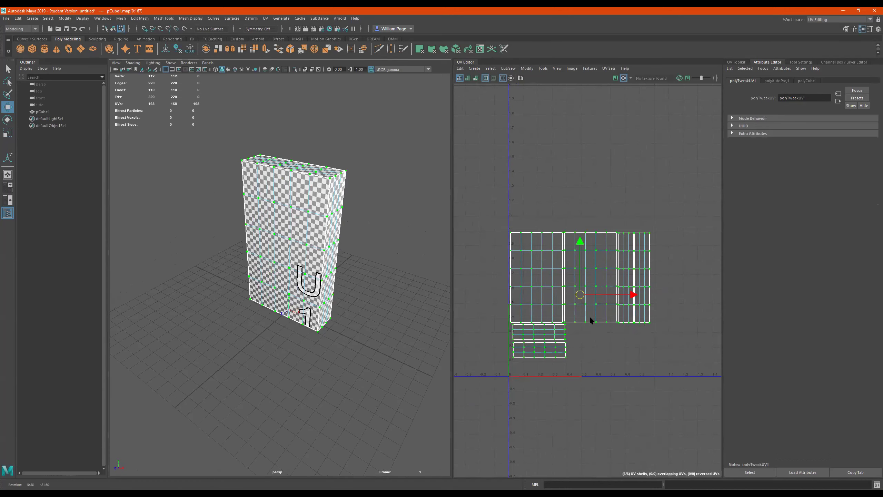
pyautogui.click(608, 270)
pyautogui.doubleClick(605, 265)
pyautogui.press('r')
pyautogui.keyDown('alt'); pyautogui.moveTo(400, 250); pyautogui.dragTo(310, 249); pyautogui.keyUp('alt')
pyautogui.moveTo(592, 282); pyautogui.dragTo(662, 277)
pyautogui.keyDown('alt'); pyautogui.moveTo(260, 253); pyautogui.dragTo(285, 243); pyautogui.keyUp('alt')
pyautogui.hotkey('ctrl', 'z')
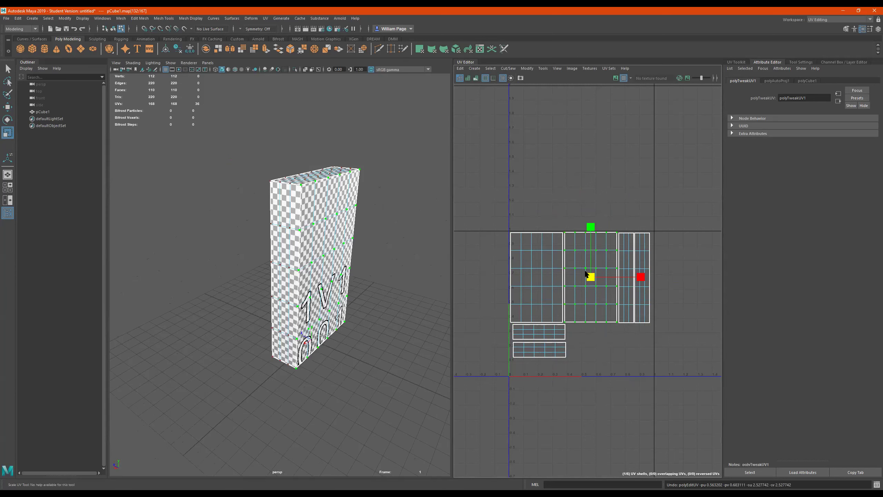
# Select the UVs of all shells and display the checker image behind them in the UV Editor.
pyautogui.moveTo(690, 210); pyautogui.dragTo(485, 404)
pyautogui.scroll(2, 562, 300)
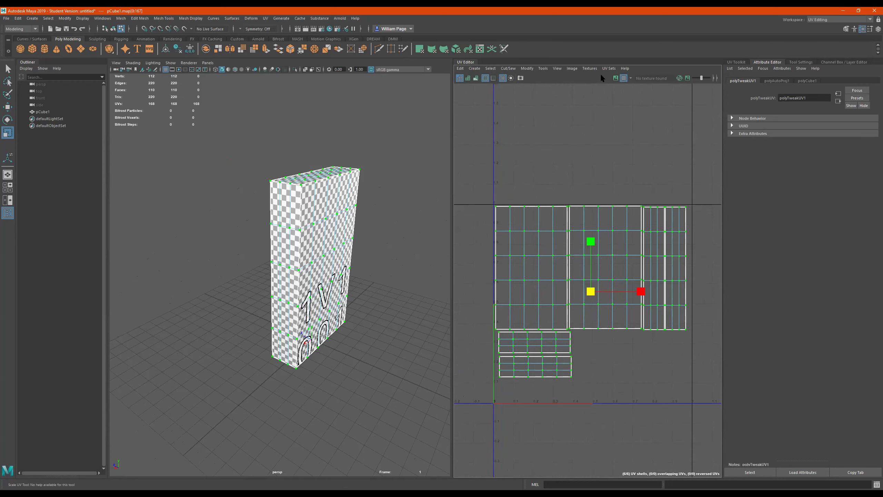
pyautogui.click(615, 78)
pyautogui.keyDown('alt'); pyautogui.moveTo(369, 239); pyautogui.dragTo(276, 256); pyautogui.keyUp('alt')
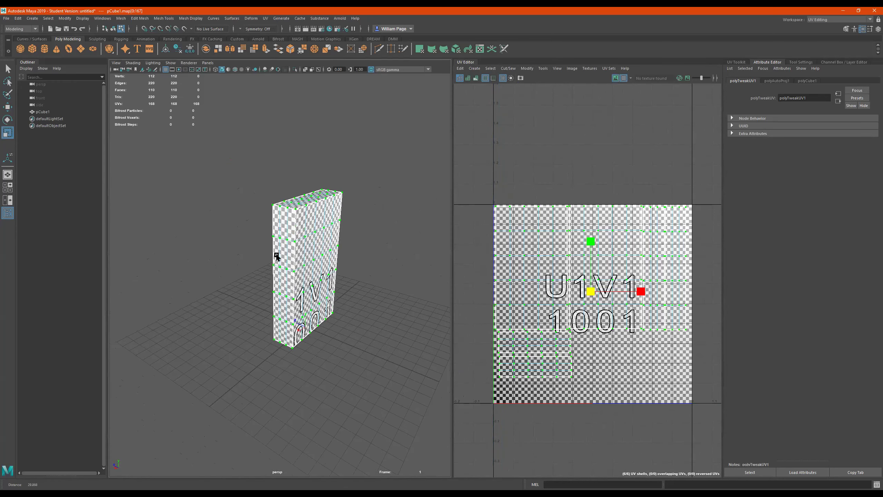
pyautogui.scroll(-5, 627, 300)
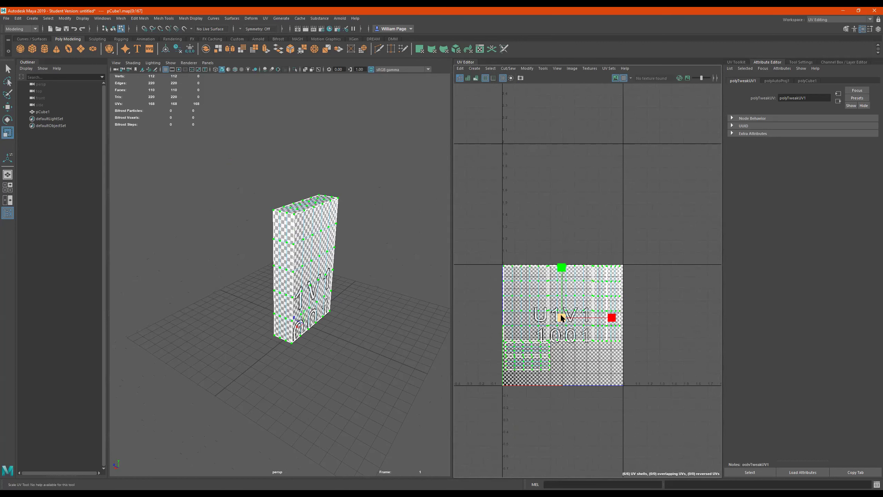
pyautogui.scroll(-3, 563, 324)
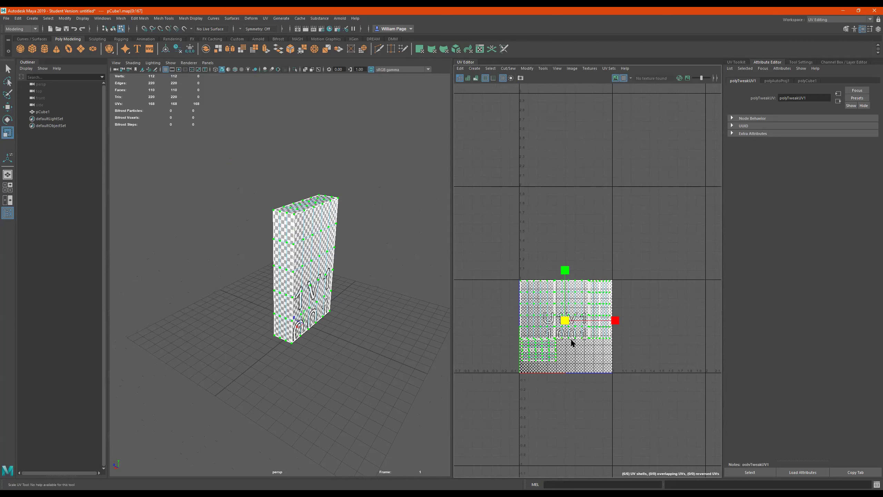
# Try scaling all UV shells up uniformly by about 1.04, and undo the scaling.
pyautogui.keyDown('alt'); pyautogui.moveTo(572, 343); pyautogui.dragTo(574, 290, button='middle'); pyautogui.keyUp('alt')
pyautogui.moveTo(576, 290); pyautogui.dragTo(578, 289)
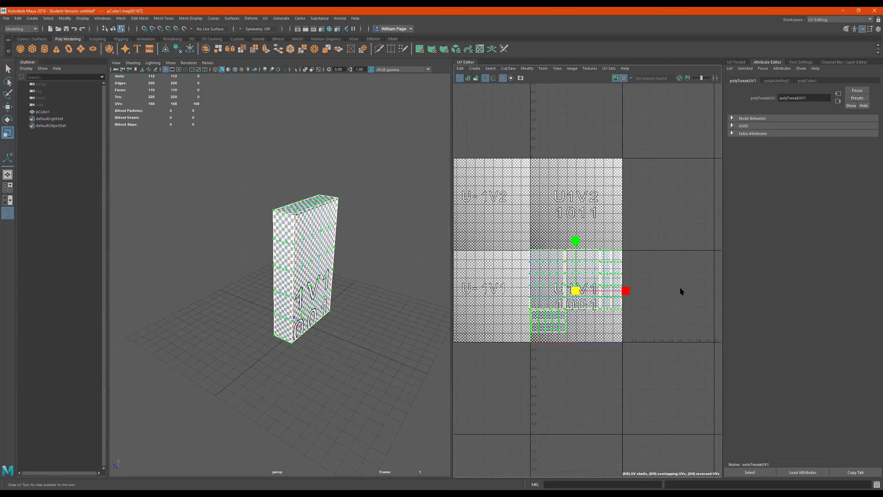
pyautogui.hotkey('ctrl', 'z')
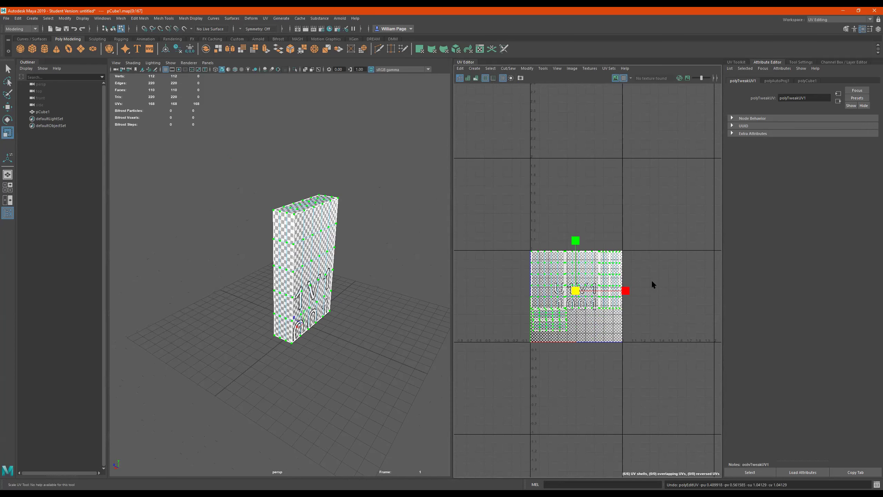
# Scale all UV shells up slightly and uniformly to fill the tile's width, and hide the checker image.
pyautogui.moveTo(575, 288); pyautogui.dragTo(577, 292)
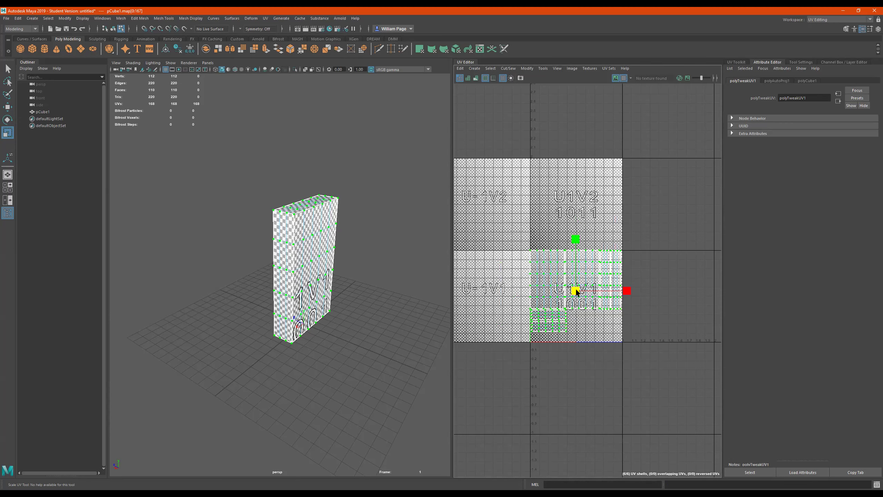
pyautogui.moveTo(575, 288); pyautogui.dragTo(576, 289)
pyautogui.scroll(2, 595, 244)
pyautogui.click(623, 78)
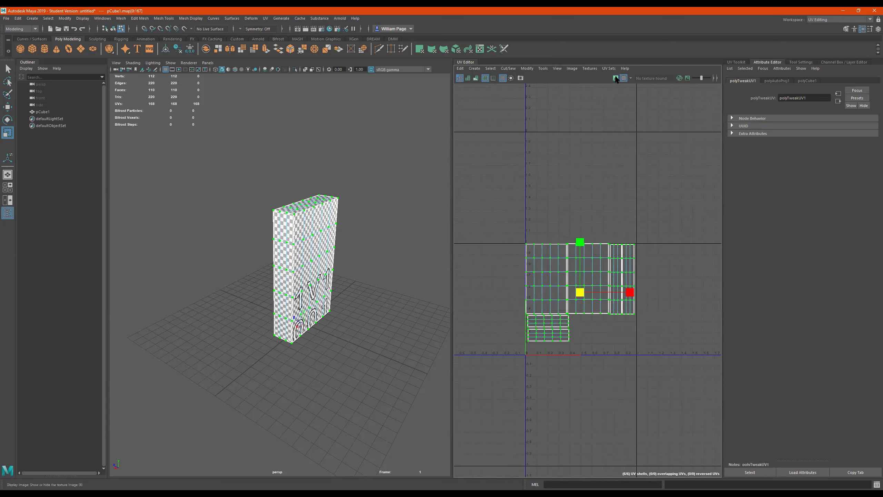
# Select the whole block in object mode and open the UV Snapshot options.
pyautogui.scroll(1, 537, 258)
pyautogui.scroll(1, 544, 250)
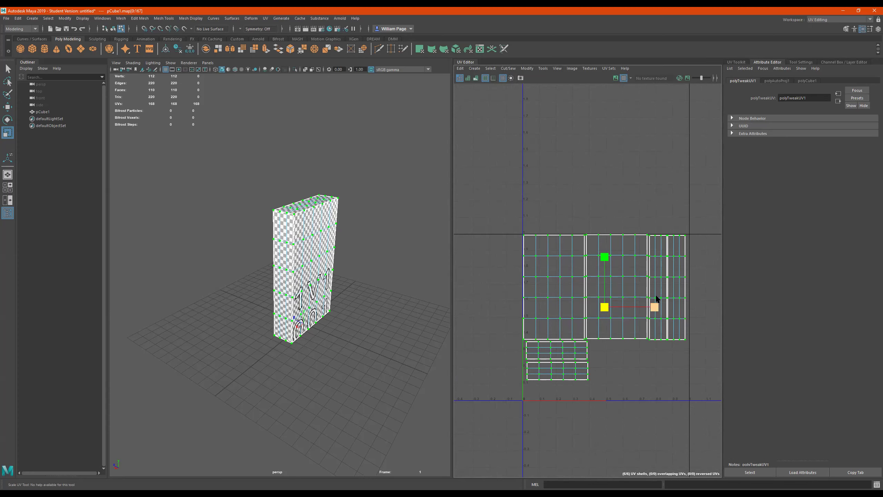
pyautogui.keyDown('alt'); pyautogui.moveTo(654, 291); pyautogui.dragTo(636, 263, button='middle'); pyautogui.keyUp('alt')
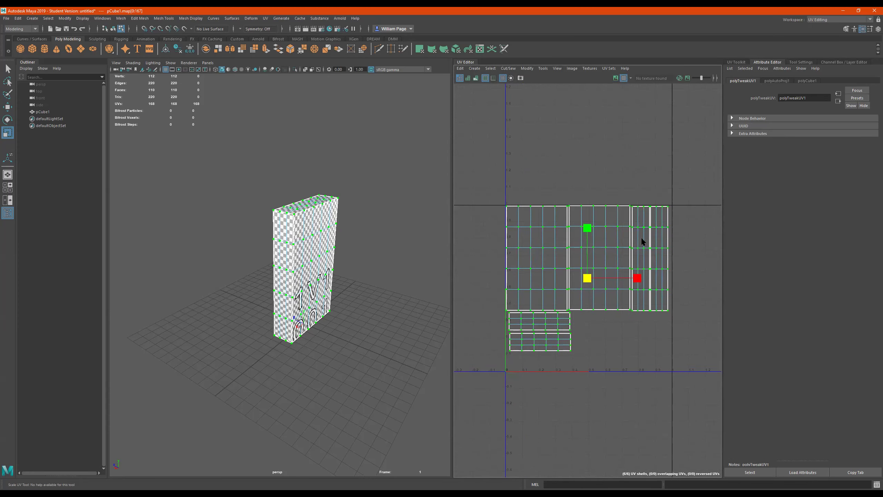
pyautogui.scroll(1, 649, 276)
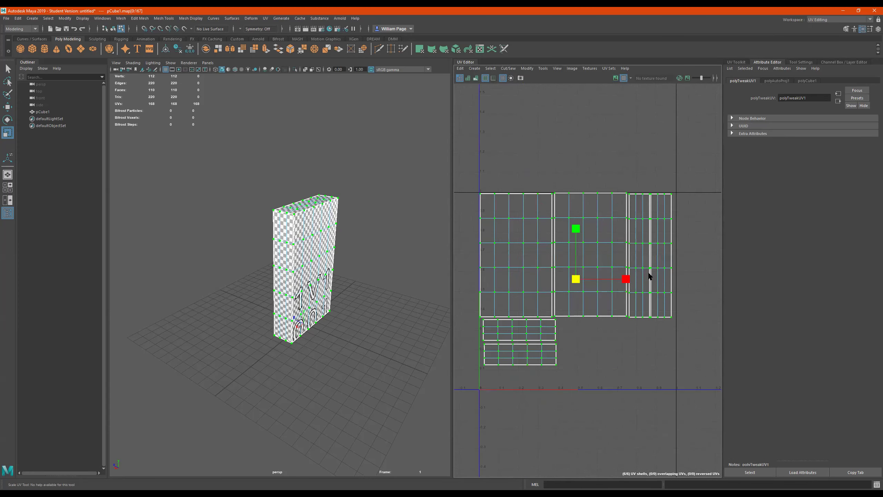
pyautogui.keyDown('alt'); pyautogui.moveTo(647, 281); pyautogui.dragTo(613, 287, button='right'); pyautogui.keyUp('alt')
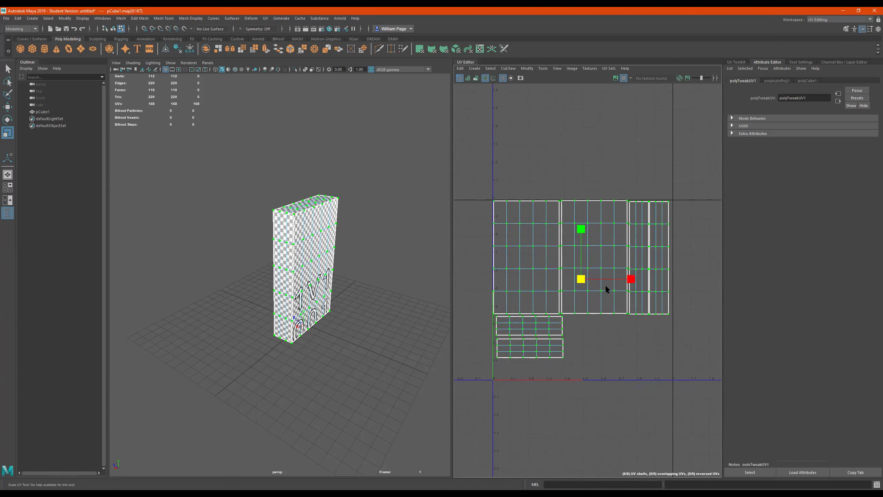
pyautogui.keyDown('alt'); pyautogui.moveTo(340, 272); pyautogui.dragTo(325, 249); pyautogui.keyUp('alt')
pyautogui.moveTo(299, 238); pyautogui.dragTo(375, 178, button='right')
pyautogui.click(365, 232)
pyautogui.keyDown('alt'); pyautogui.moveTo(365, 232); pyautogui.dragTo(348, 242); pyautogui.keyUp('alt')
pyautogui.click(314, 239)
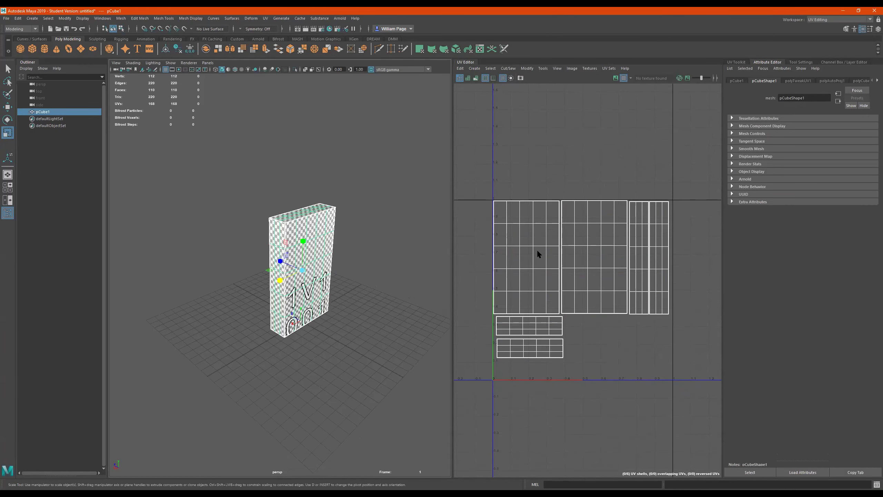
pyautogui.click(520, 78)
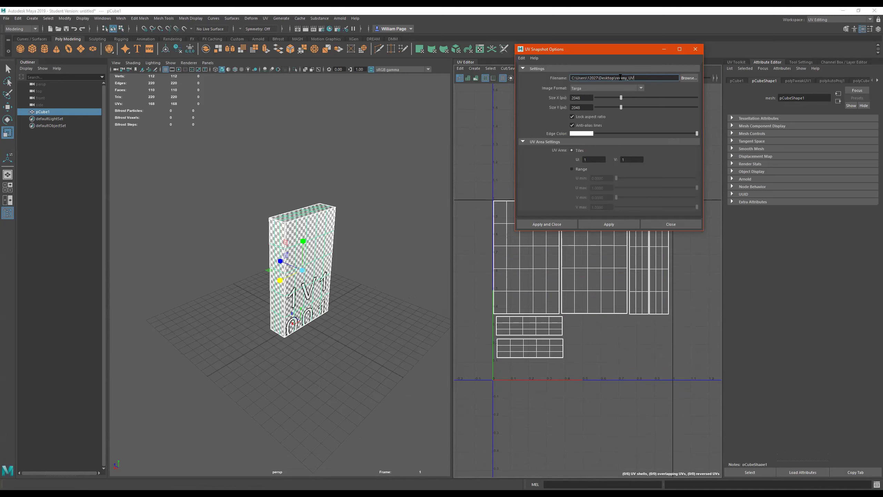
# Name the UV snapshot CerealMayaUV on the Desktop, keep the Targa format and current size, and export it.
pyautogui.moveTo(637, 77); pyautogui.dragTo(615, 81)
pyautogui.write('CerealMaya')
pyautogui.click(580, 98)
pyautogui.press('Tab')
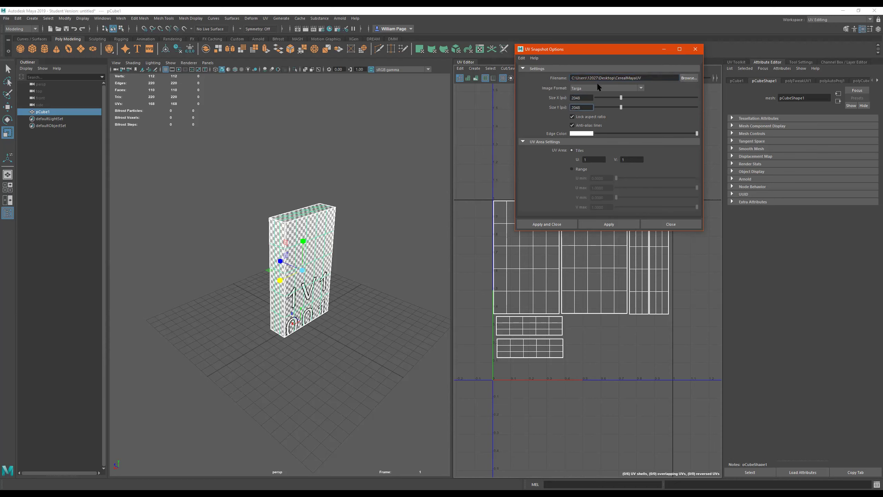
pyautogui.click(554, 224)
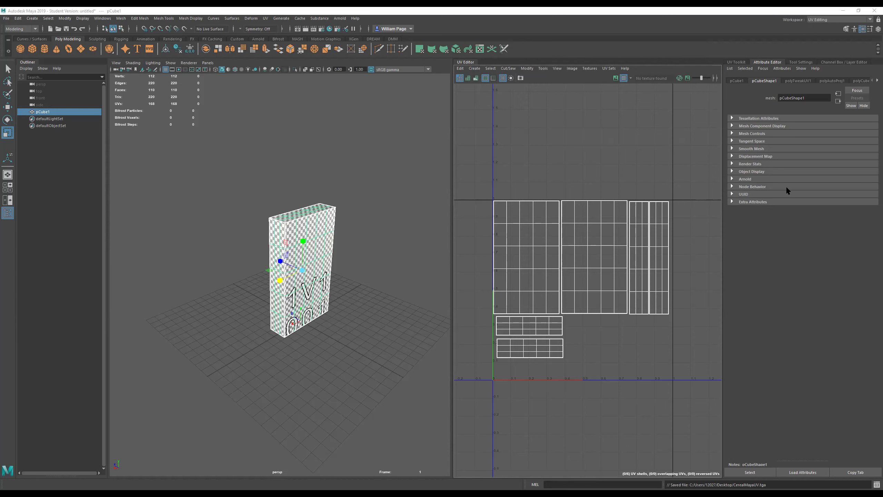
# Open the exported CerealMayaUV.tga in Photoshop and inspect the UV layout.
pyautogui.click(588, 243)
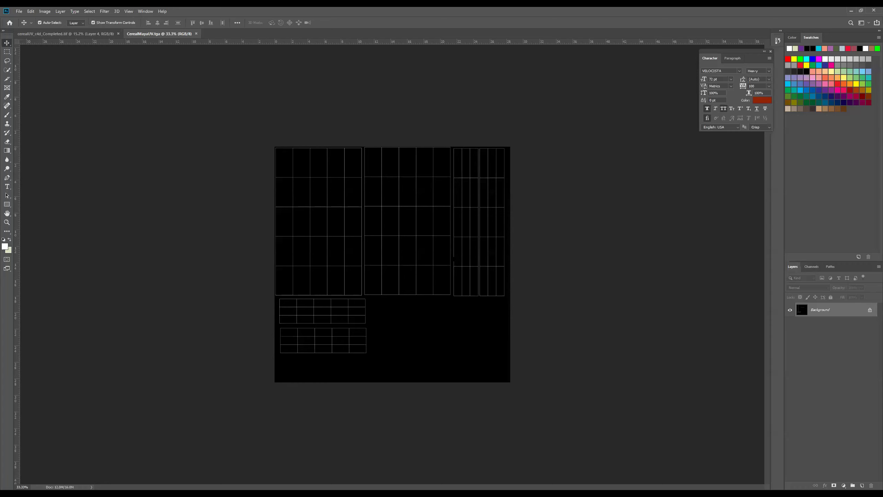
pyautogui.keyDown('alt'); pyautogui.scroll(3, 392, 265); pyautogui.keyUp('alt')
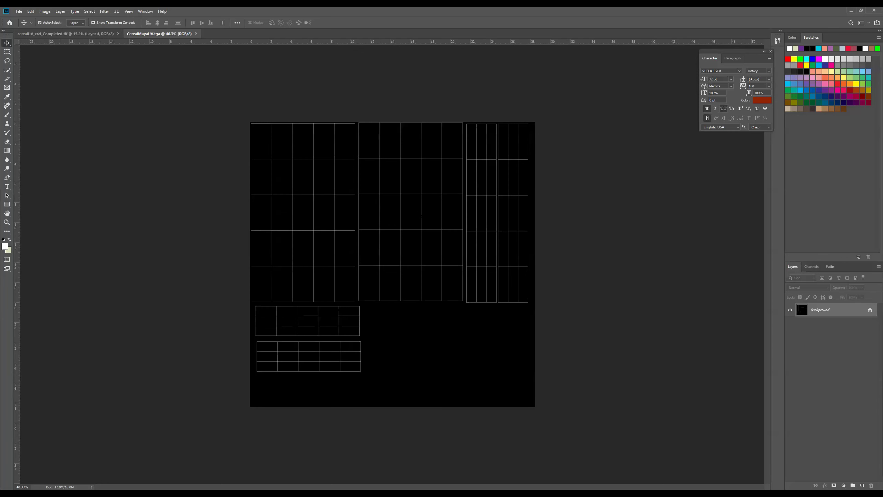
pyautogui.keyDown('alt'); pyautogui.scroll(2, 393, 264); pyautogui.keyUp('alt')
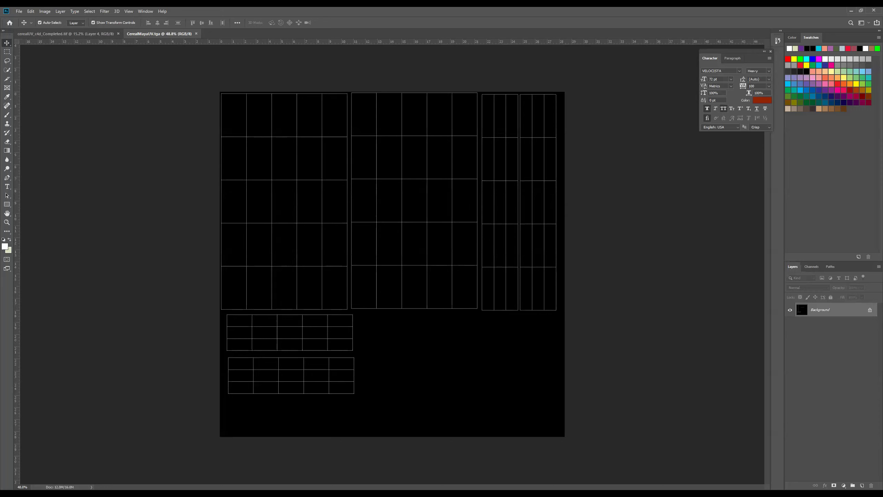
pyautogui.keyDown('alt'); pyautogui.scroll(-2, 392, 264); pyautogui.keyUp('alt')
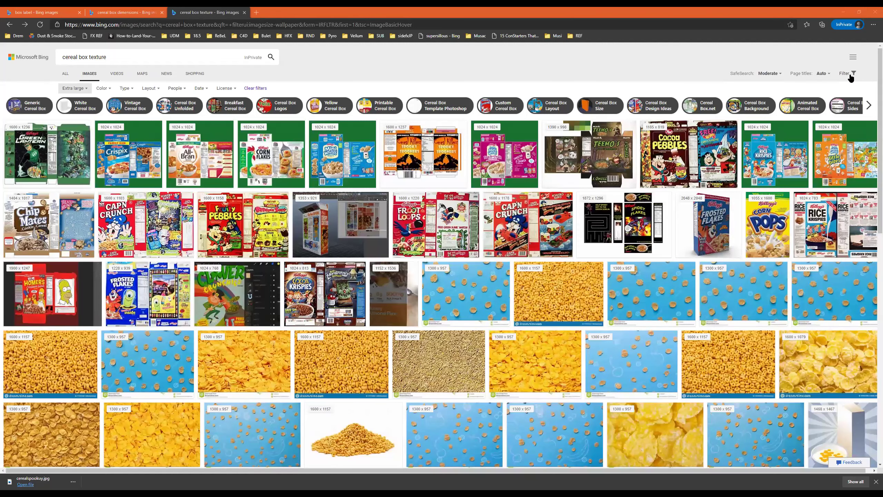
# Switch to the browser and check the Extra large size filter on the "cereal box texture" image search.
pyautogui.click(848, 74)
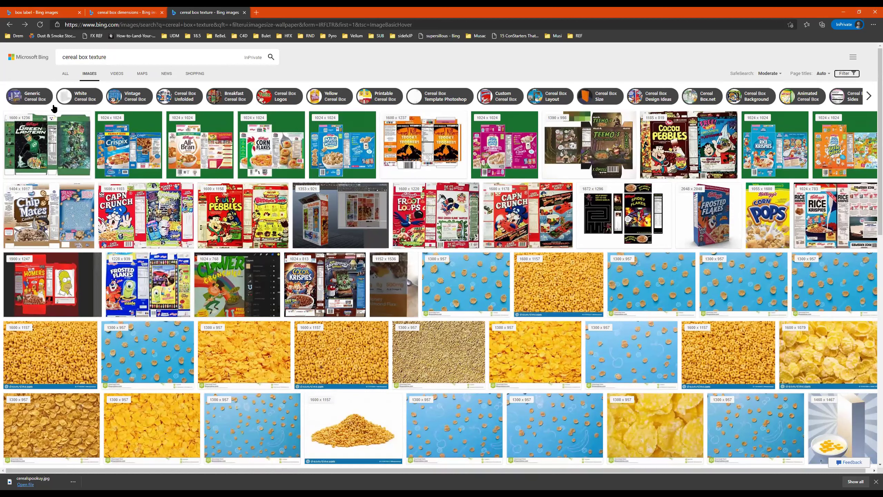
pyautogui.click(80, 89)
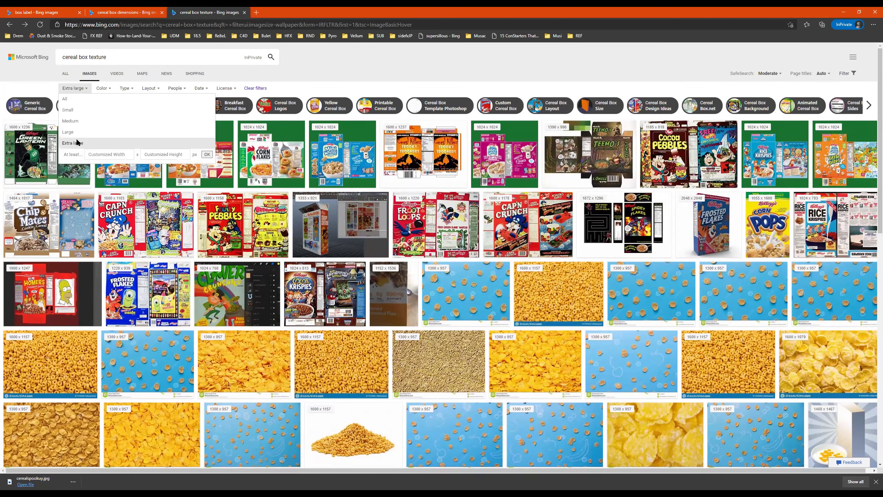
pyautogui.click(339, 73)
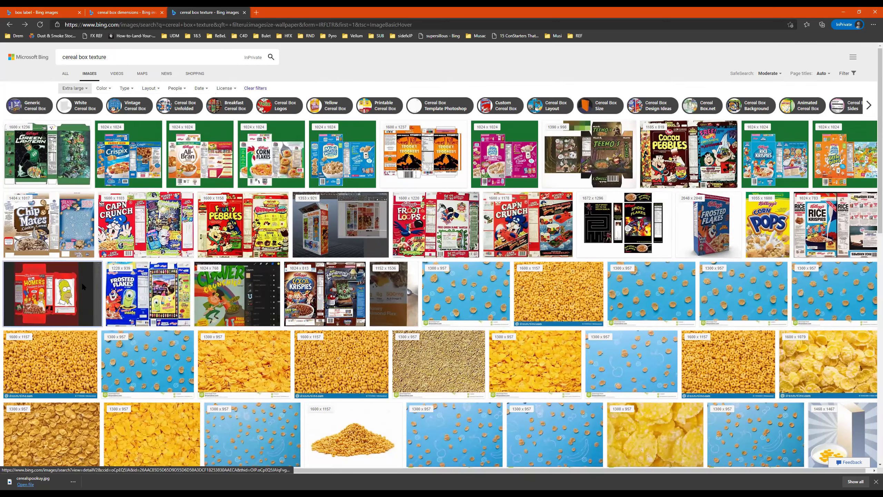
# Preview the Homer's Cinnamon Donut Cereal box image and one similar image, and browse further through the cereal box texture results.
pyautogui.click(62, 295)
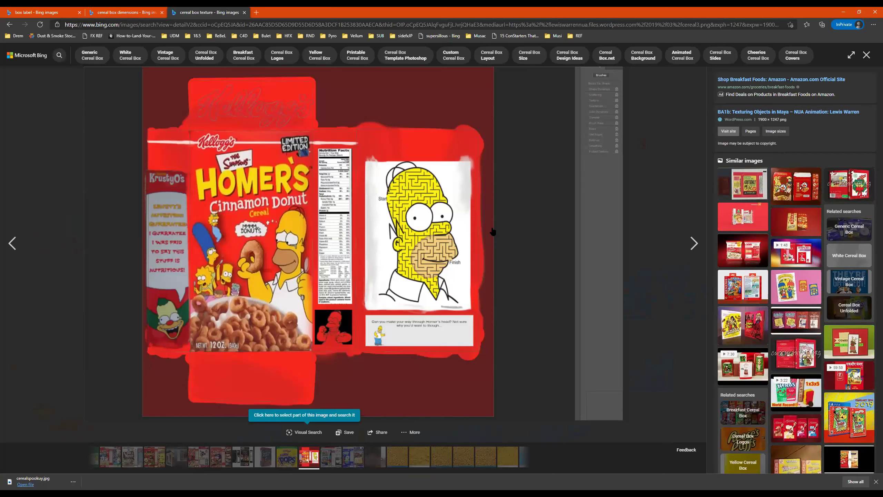
pyautogui.click(819, 189)
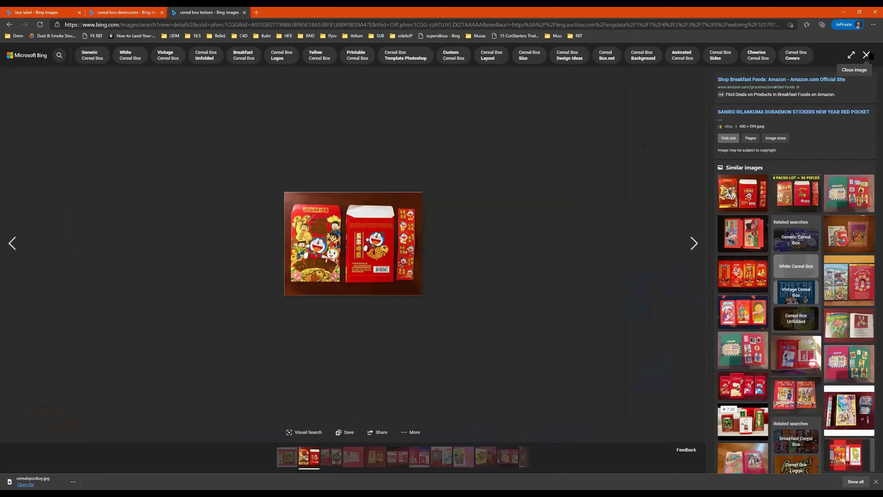
pyautogui.click(867, 55)
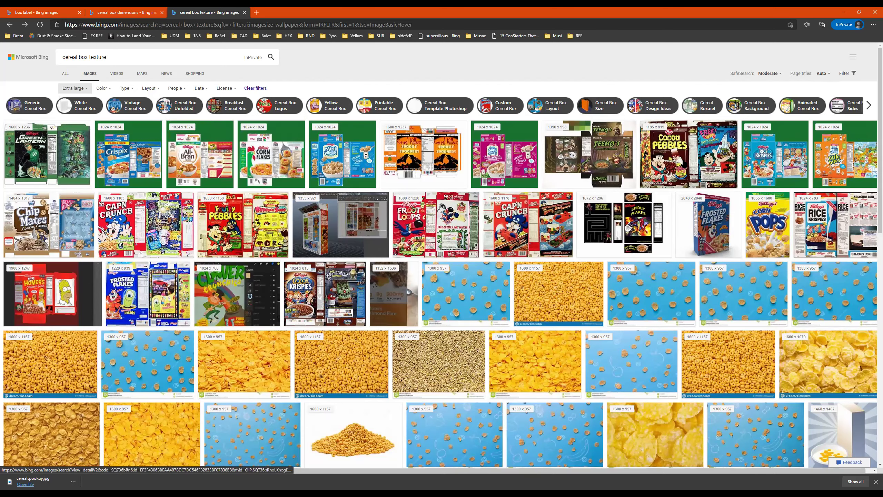
pyautogui.scroll(-3, 640, 224)
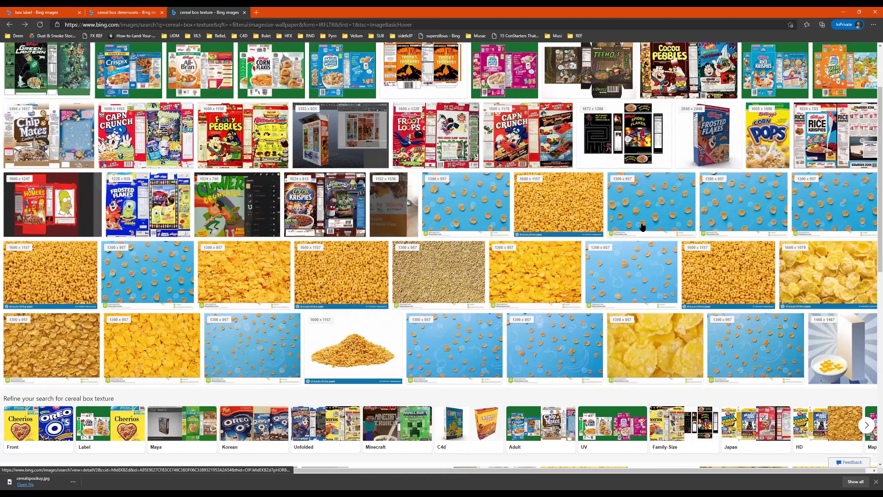
pyautogui.scroll(-10, 642, 226)
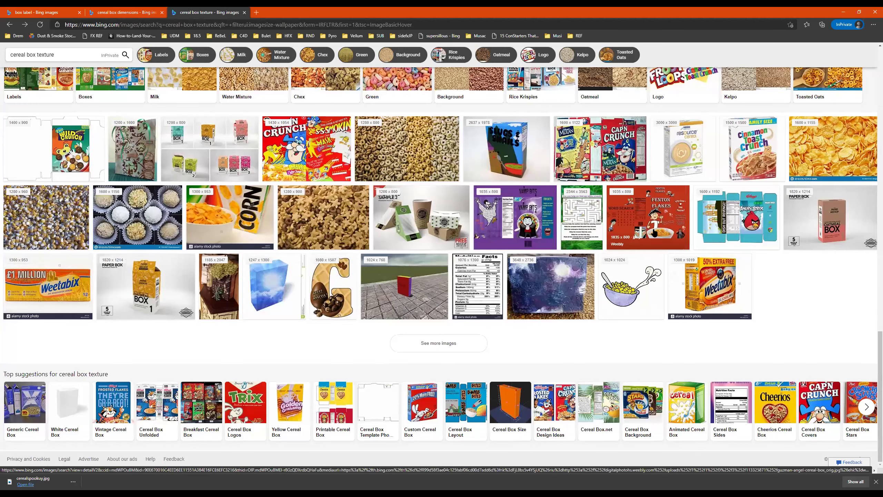
pyautogui.scroll(-10, 655, 232)
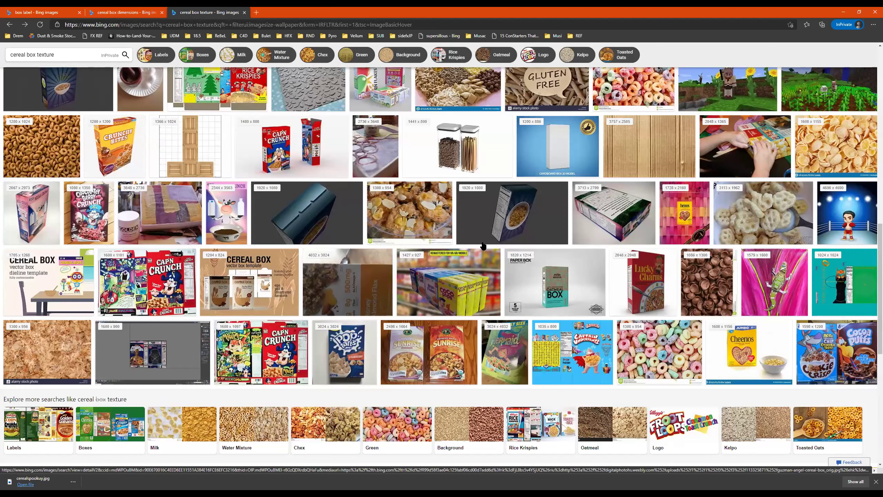
# Open the Cereal Box Unfolded results, view the enlarged photo of the 1989 Wheaties box on eBay, and return to the results.
pyautogui.hotkey('alt', 'Right')
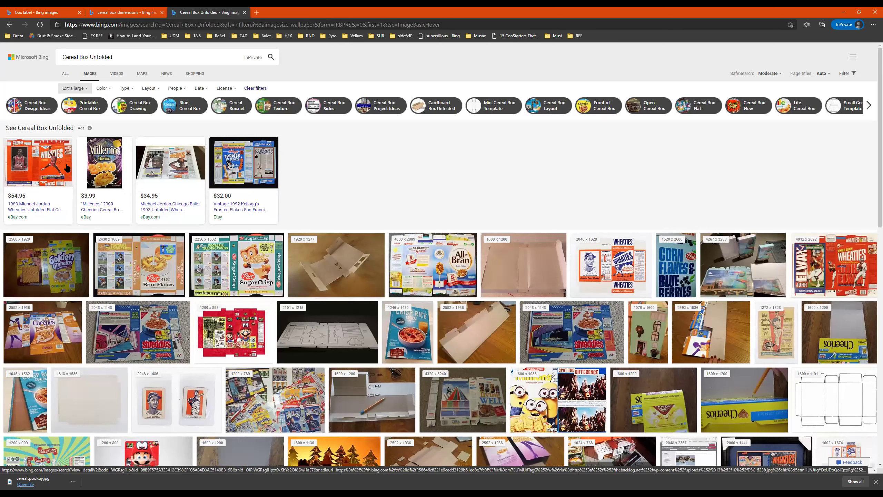
pyautogui.click(47, 163)
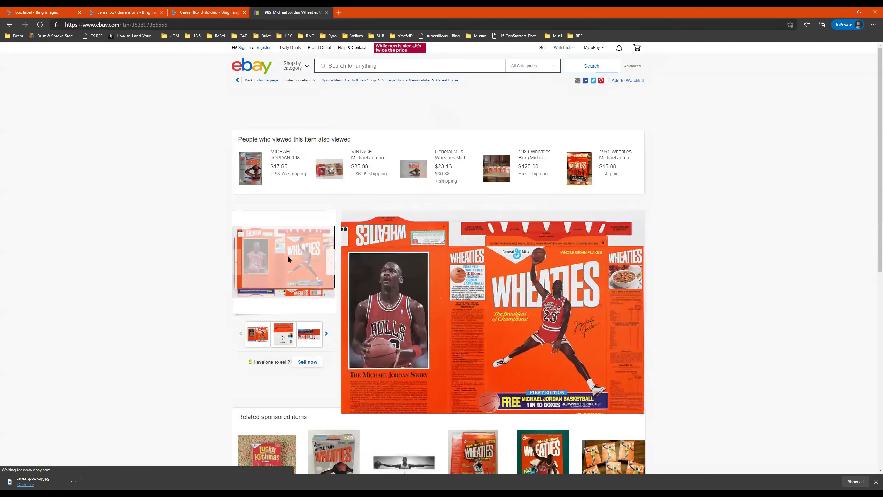
pyautogui.click(288, 254)
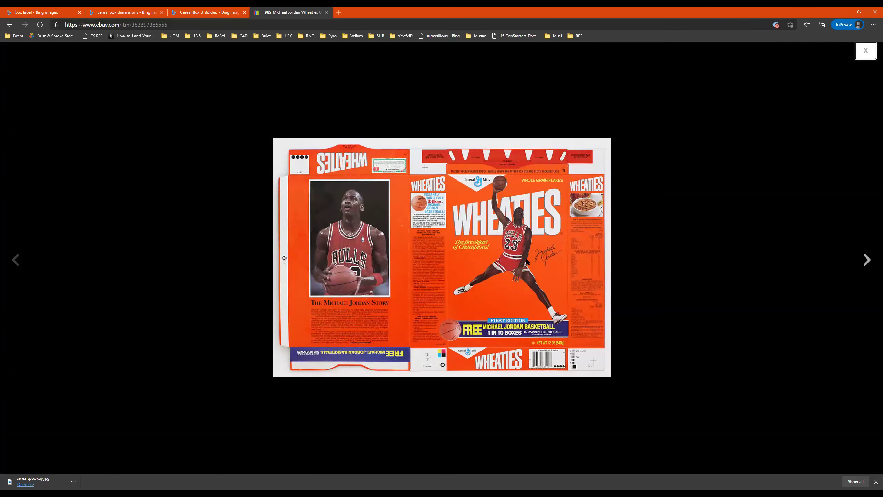
pyautogui.click(866, 52)
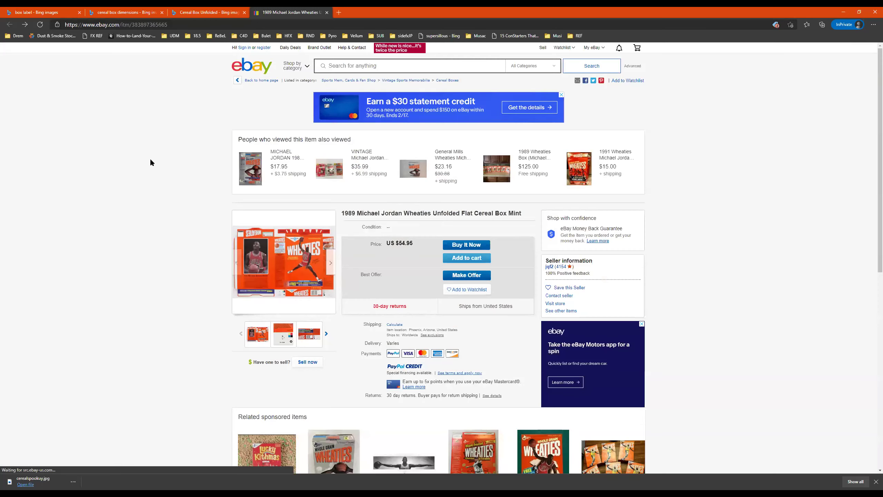
pyautogui.click(213, 12)
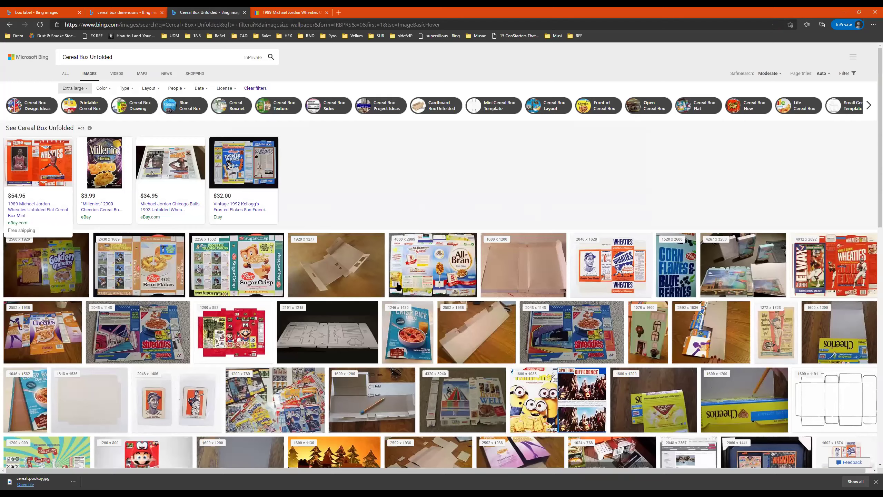
# Preview the unfolded Super Mario Cereal box image and go back to the "cereal box texture" results.
pyautogui.click(235, 332)
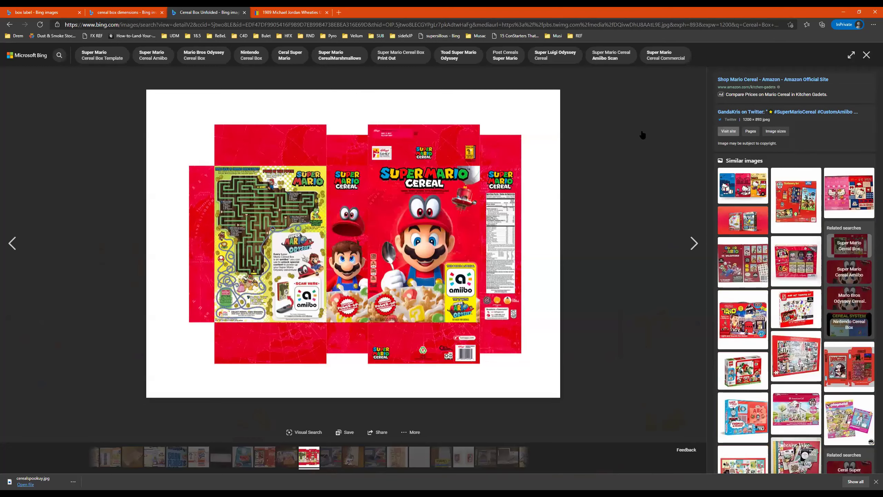
pyautogui.click(870, 56)
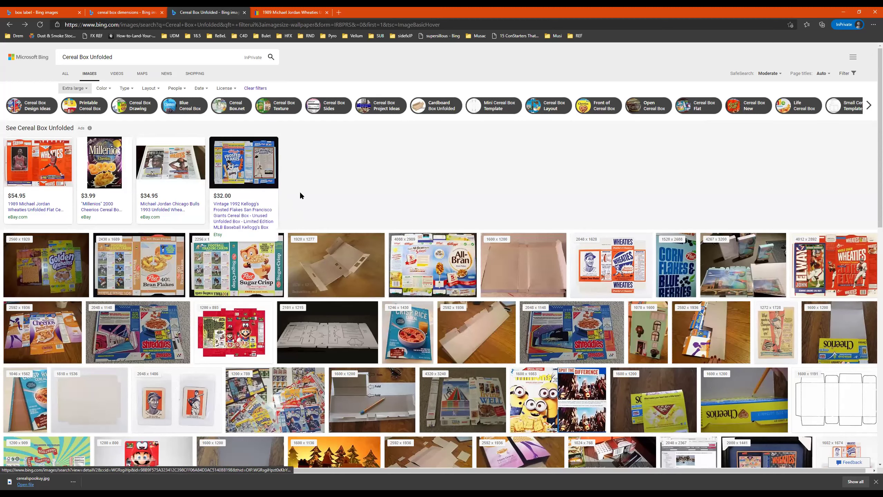
pyautogui.hotkey('alt', 'Left')
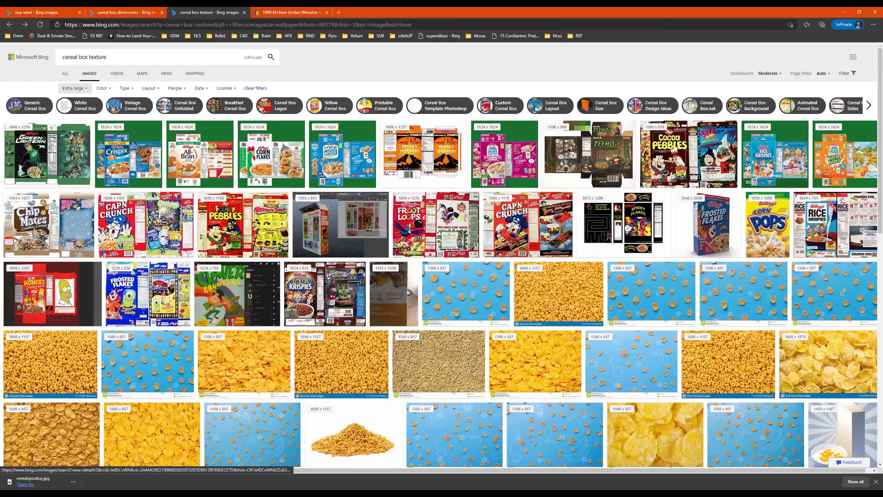
# Preview the unfolded Cocoa Pebbles box and several similar box scans, and go back from them to pick another cereal box.
pyautogui.click(711, 152)
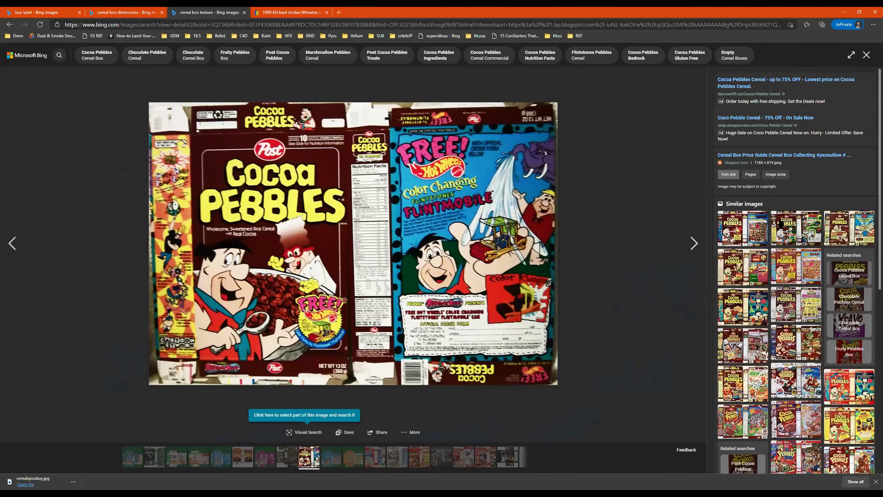
pyautogui.click(796, 229)
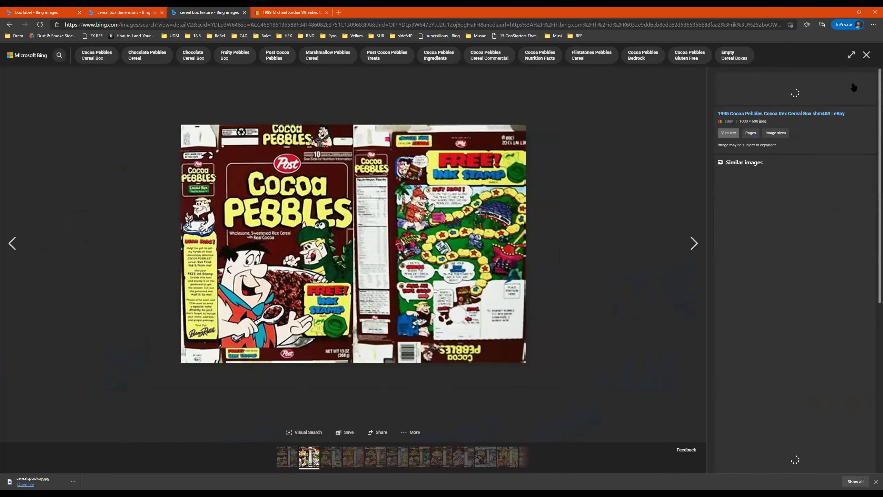
pyautogui.click(728, 272)
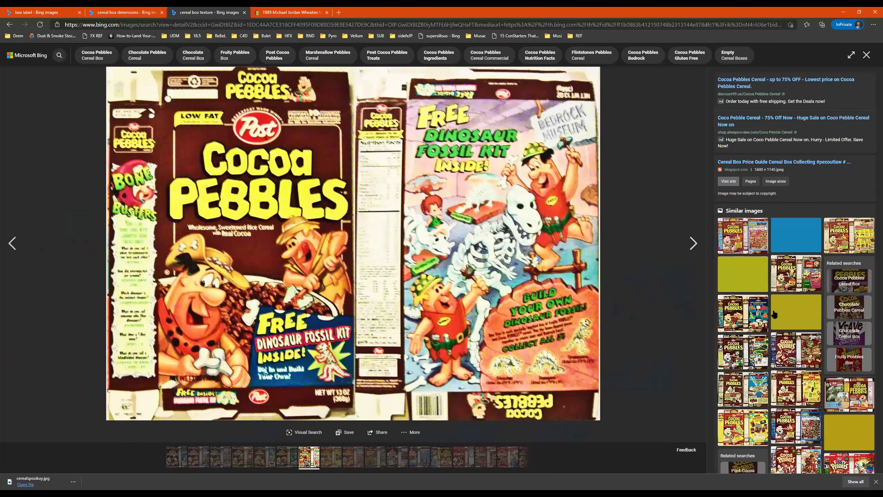
pyautogui.click(763, 363)
pyautogui.click(808, 386)
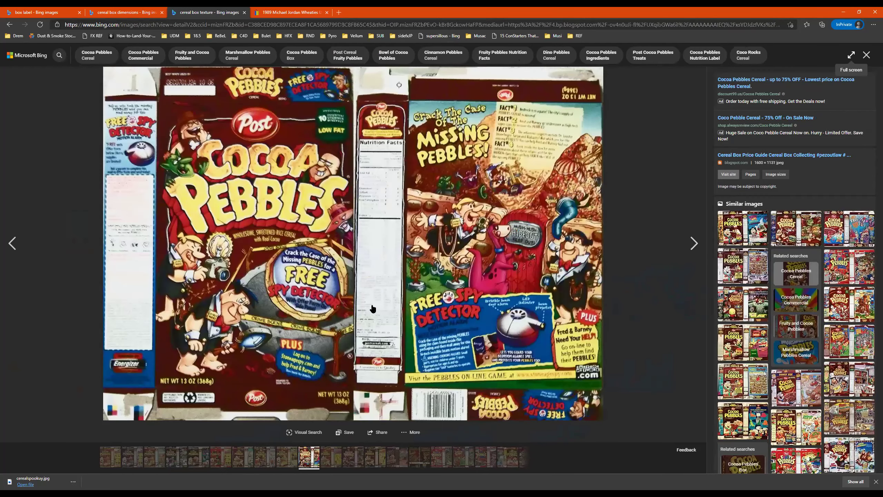
pyautogui.hotkey('alt', 'Left')
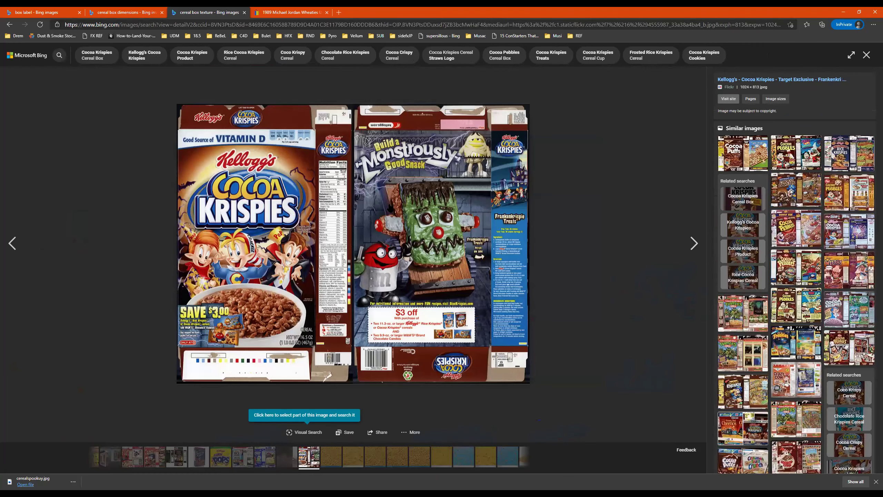
# Save the Cocoa Krispies box image as cereall.jpg in the Akira Style folder and show the downloaded file in its folder.
pyautogui.rightClick(296, 188)
pyautogui.click(319, 204)
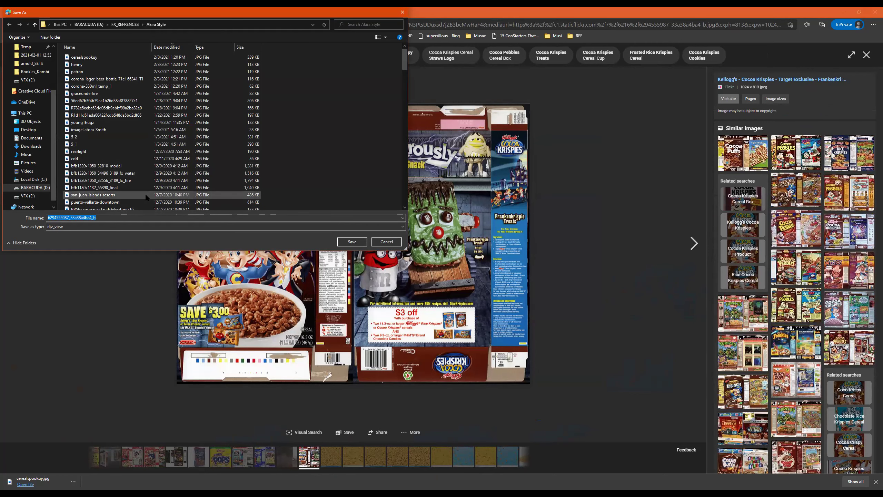
pyautogui.press('Return')
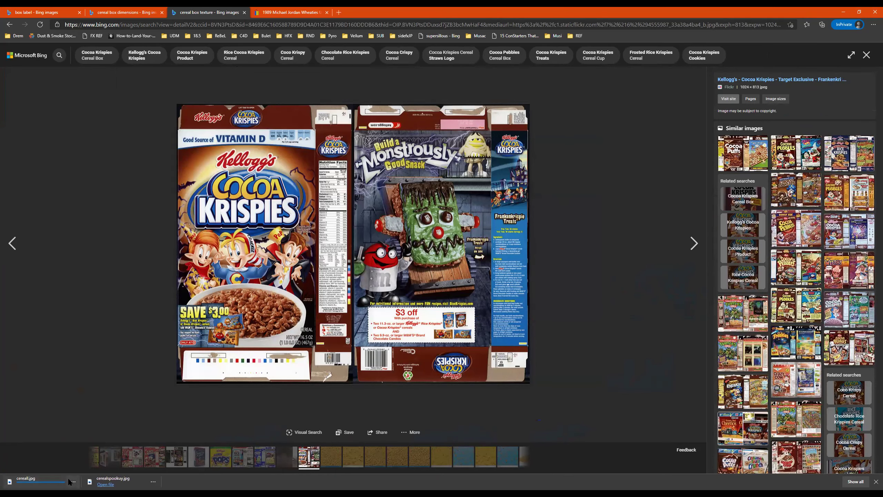
pyautogui.click(73, 481)
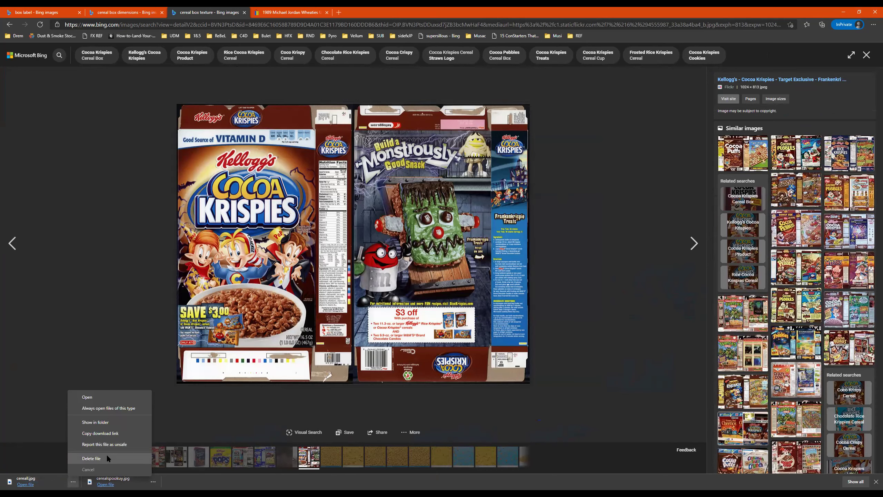
pyautogui.click(105, 424)
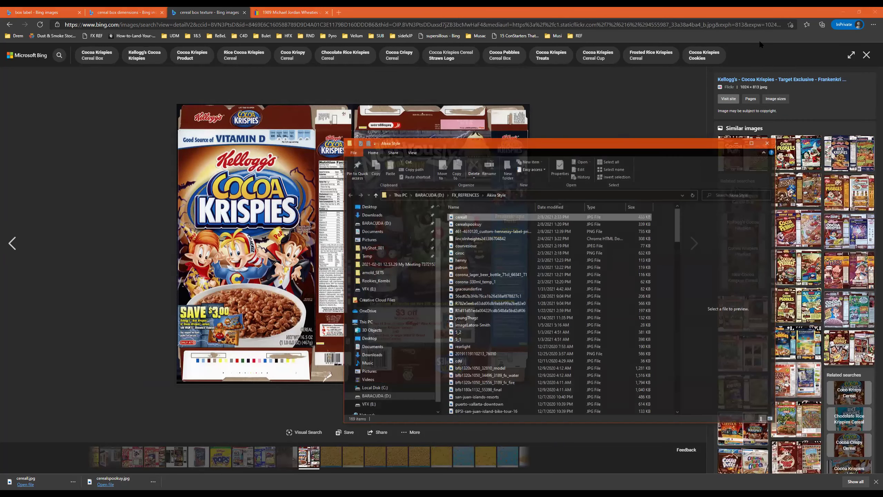
# Place cereall.jpg over the UV snapshot in Photoshop, scale it up proportionally to nearly the canvas width, position it centrally, and commit the placement.
pyautogui.click(845, 13)
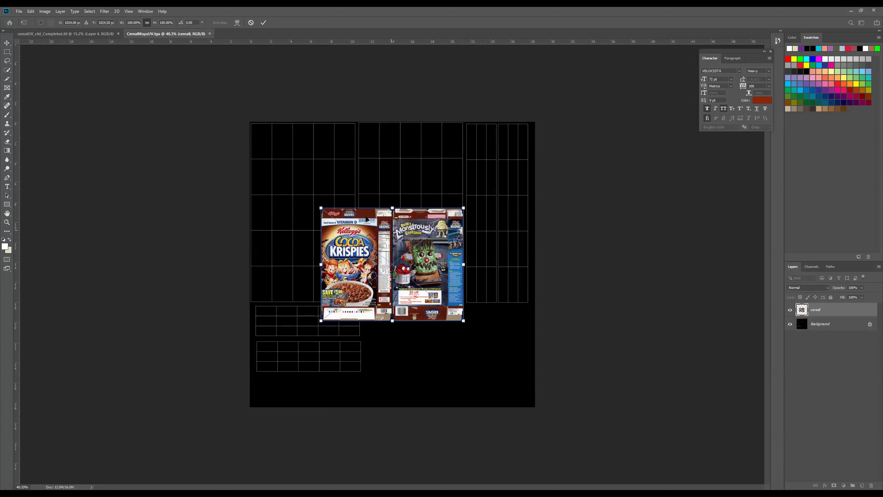
pyautogui.moveTo(321, 208); pyautogui.dragTo(253, 172)
pyautogui.hotkey('ctrl', 'z')
pyautogui.moveTo(320, 208); pyautogui.dragTo(269, 166)
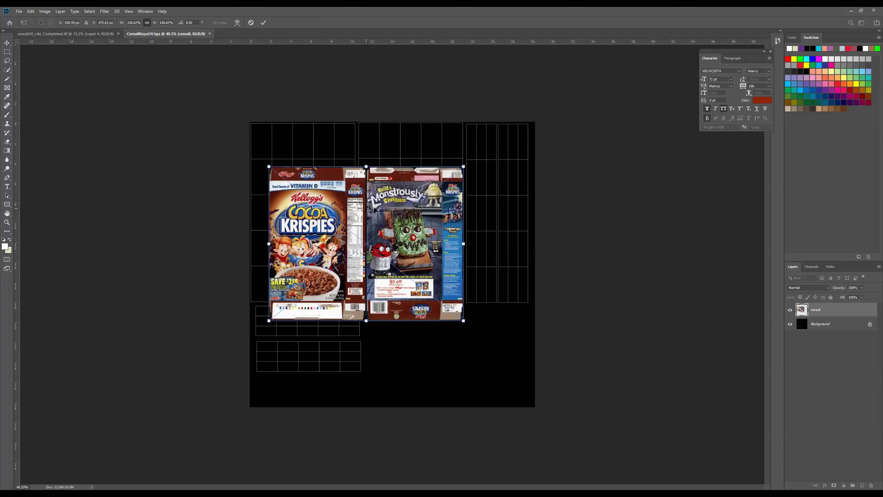
pyautogui.moveTo(463, 166); pyautogui.dragTo(522, 120)
pyautogui.moveTo(459, 211); pyautogui.dragTo(450, 235)
pyautogui.press('Return')
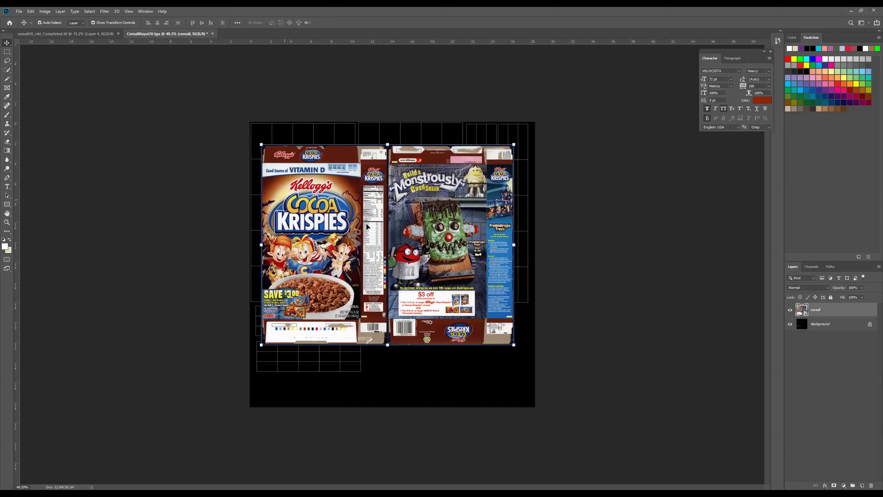
# Copy the box's front panel, without its flaps, from the cereall layer to a new layer and hide the cereall layer.
pyautogui.click(7, 51)
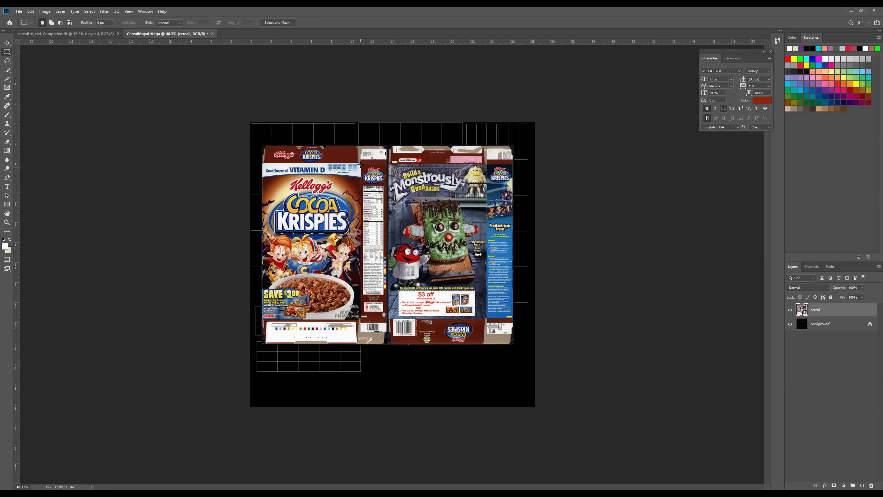
pyautogui.moveTo(361, 164); pyautogui.dragTo(262, 319)
pyautogui.keyDown('alt'); pyautogui.scroll(6, 318, 295); pyautogui.keyUp('alt')
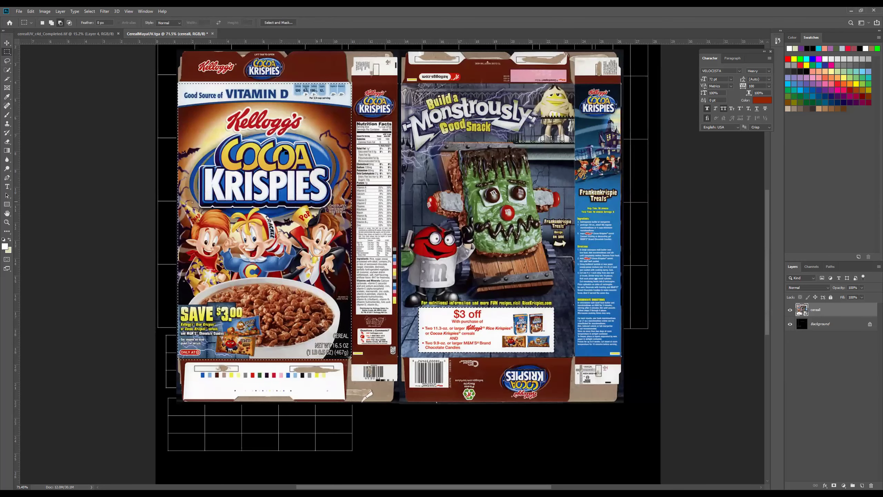
pyautogui.moveTo(179, 82); pyautogui.dragTo(352, 358)
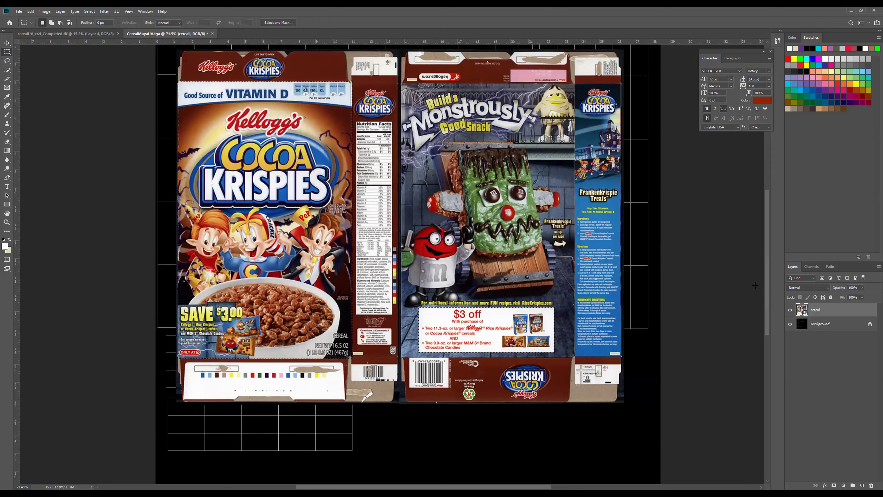
pyautogui.scroll(1, 259, 186)
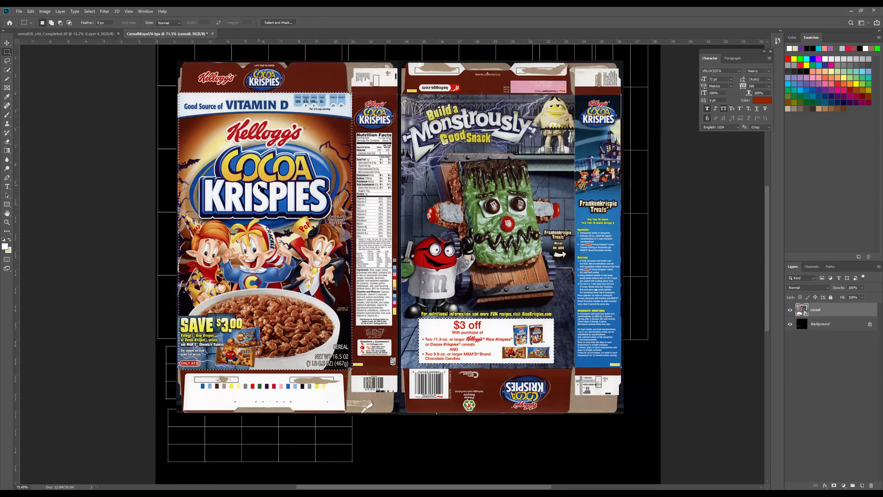
pyautogui.rightClick(260, 187)
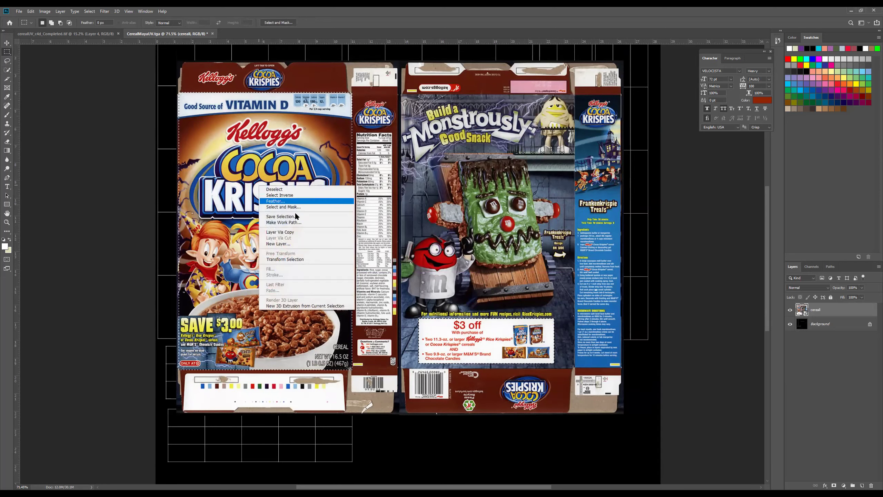
pyautogui.click(291, 233)
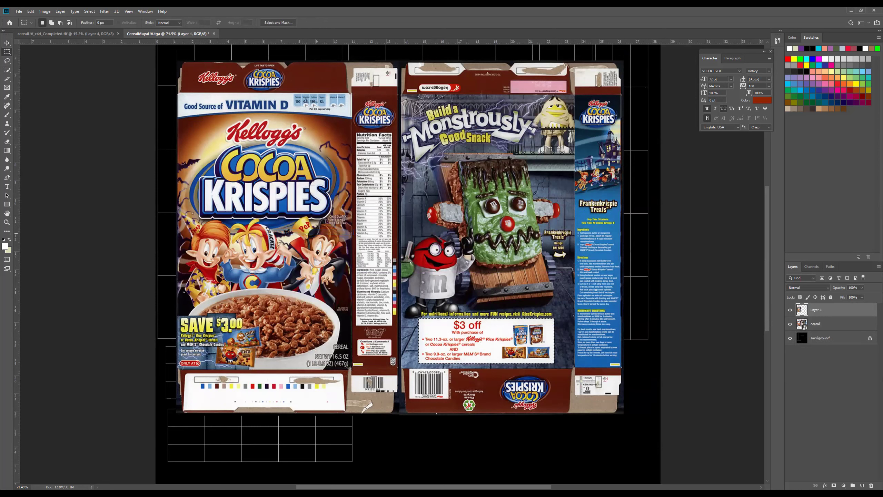
pyautogui.click(790, 323)
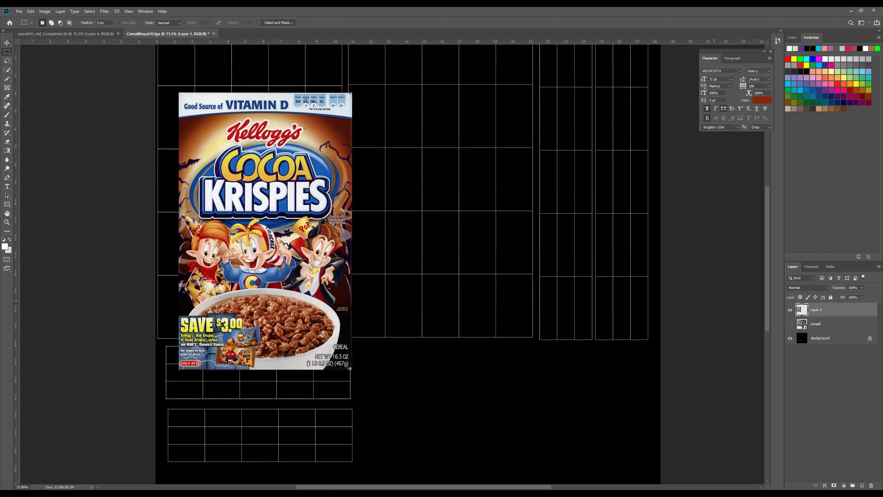
# Move the copied front panel over the first large UV shell and scale it proportionally to match the shell's width.
pyautogui.keyDown('alt'); pyautogui.scroll(-3, 278, 203); pyautogui.keyUp('alt')
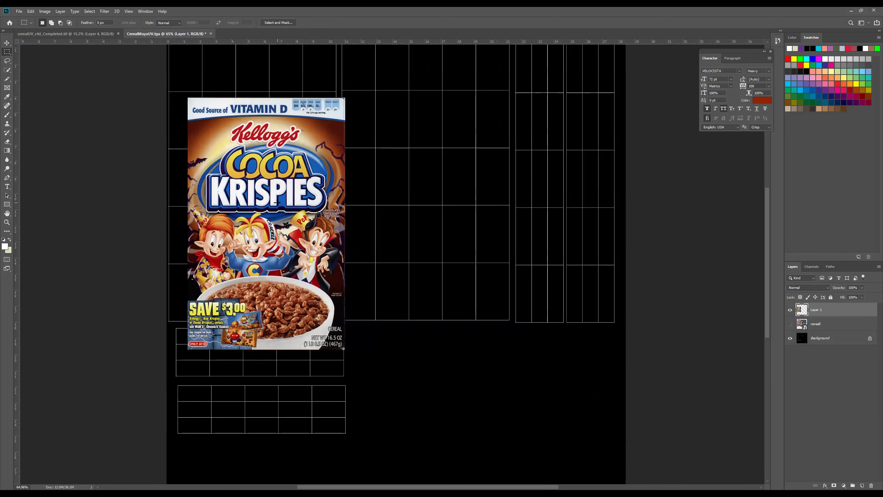
pyautogui.keyDown('alt'); pyautogui.scroll(-1, 279, 203); pyautogui.keyUp('alt')
pyautogui.keyDown('alt'); pyautogui.scroll(1, 278, 203); pyautogui.keyUp('alt')
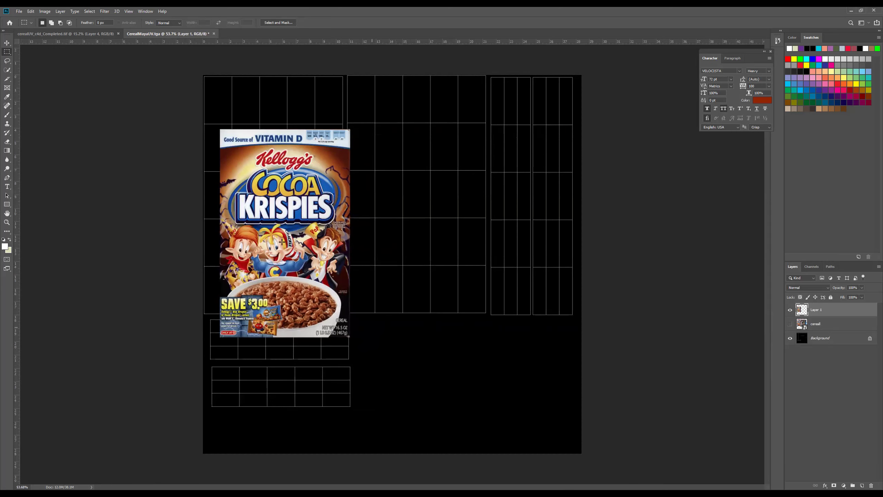
pyautogui.keyDown('alt'); pyautogui.scroll(1, 398, 263); pyautogui.keyUp('alt')
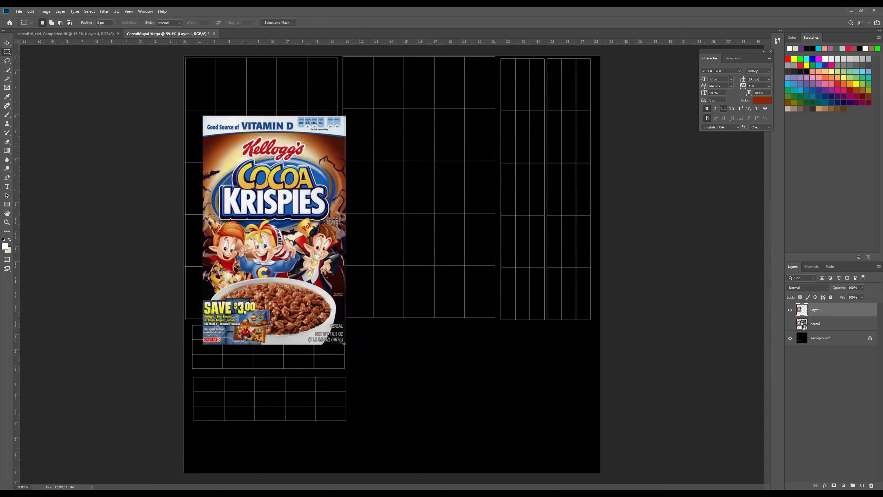
pyautogui.hotkey('ctrl', 't')
pyautogui.moveTo(288, 184); pyautogui.dragTo(274, 140)
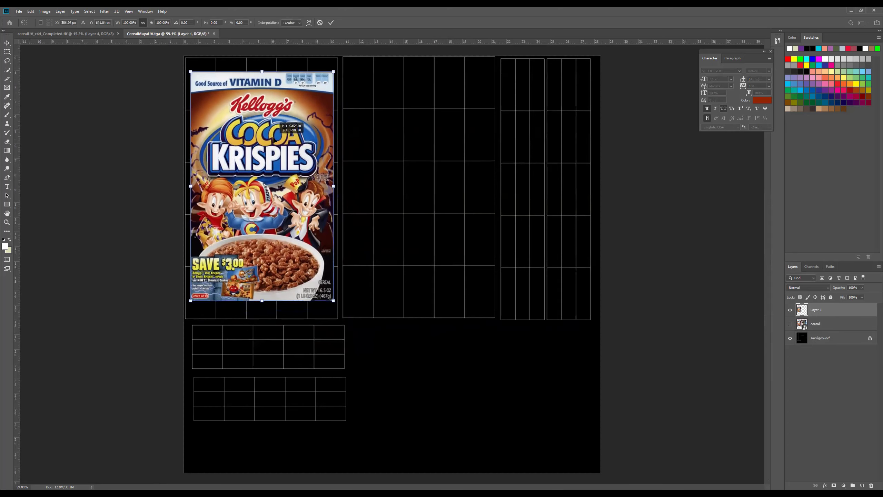
pyautogui.moveTo(333, 72); pyautogui.dragTo(338, 64)
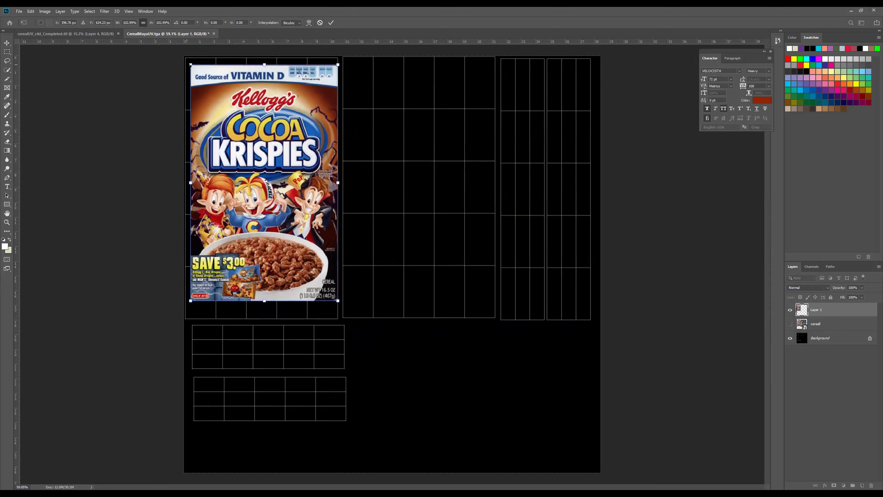
pyautogui.moveTo(190, 64); pyautogui.dragTo(175, 61)
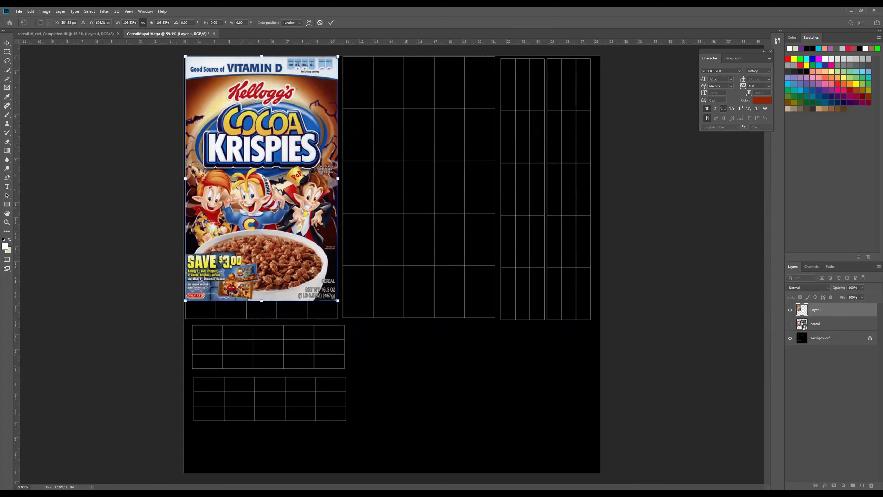
# Enlarge and reposition the front panel, stretch it vertically to cover the full height of the UV shell, and commit the transform.
pyautogui.moveTo(338, 300); pyautogui.dragTo(291, 285)
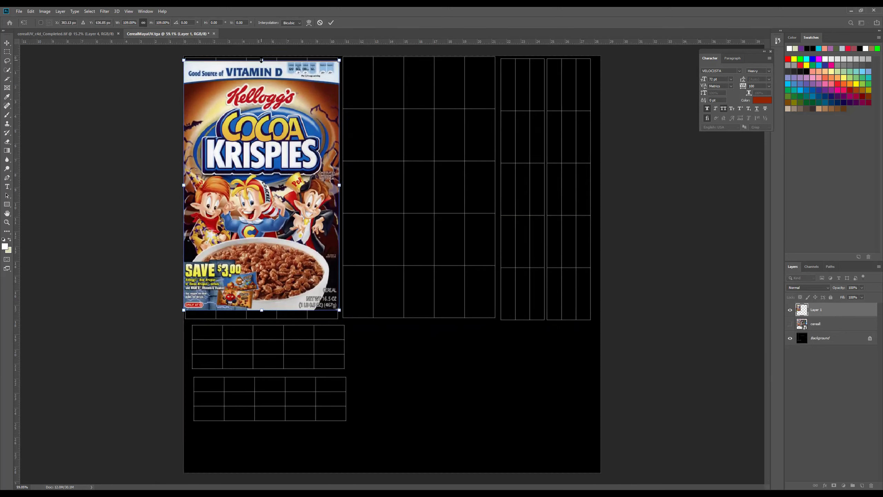
pyautogui.moveTo(261, 60); pyautogui.dragTo(262, 55)
pyautogui.moveTo(266, 221); pyautogui.dragTo(264, 220)
pyautogui.moveTo(302, 179)
pyautogui.mouseDown()
pyautogui.moveTo(299, 186)
pyautogui.moveTo(304, 177)
pyautogui.mouseUp()
pyautogui.press('Down')
pyautogui.press('Down')
pyautogui.press('Down')
pyautogui.press('Down')
pyautogui.press('Down')
pyautogui.press('Down')
pyautogui.press('Down')
pyautogui.press('Down')
pyautogui.press('Down')
pyautogui.press('Down')
pyautogui.press('Down')
pyautogui.press('Down')
pyautogui.press('Down')
pyautogui.press('Down')
pyautogui.press('Down')
pyautogui.press('Down')
pyautogui.press('Down')
pyautogui.moveTo(304, 180); pyautogui.dragTo(304, 179)
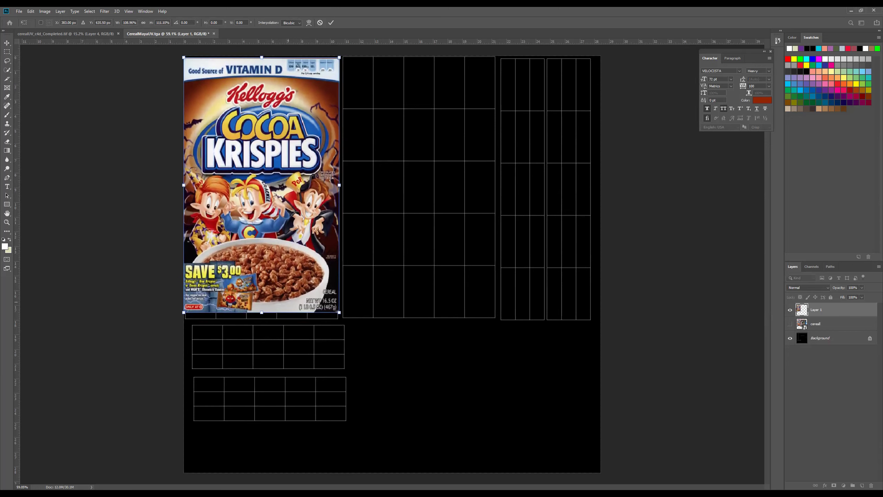
pyautogui.moveTo(262, 313); pyautogui.dragTo(262, 318)
pyautogui.press('Return')
pyautogui.press('m')
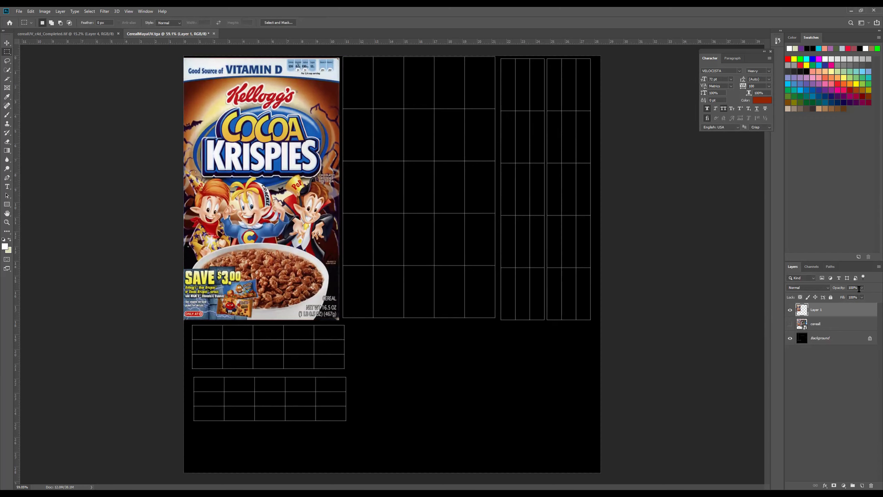
# Fade the front panel layer to 20% opacity to check its fit over the UV grid, and restore it to 100%.
pyautogui.moveTo(862, 288); pyautogui.dragTo(837, 295)
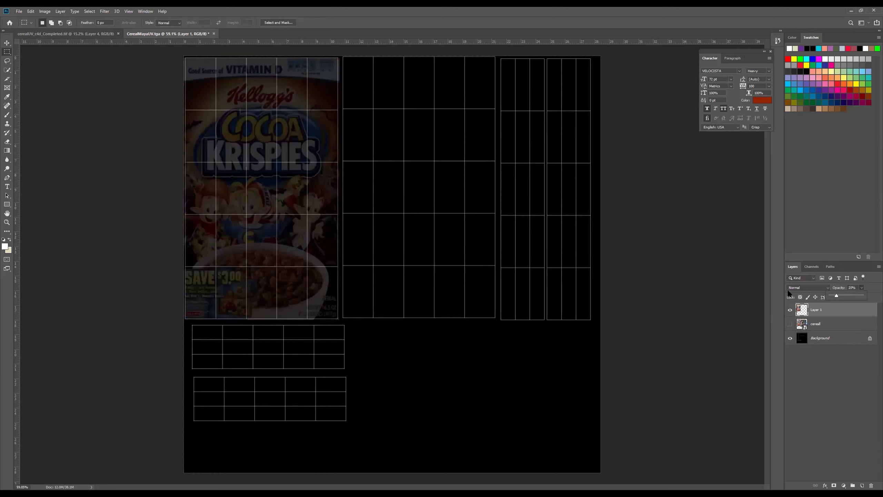
pyautogui.click(7, 43)
pyautogui.moveTo(276, 178)
pyautogui.mouseDown()
pyautogui.moveTo(259, 169)
pyautogui.moveTo(293, 198)
pyautogui.moveTo(280, 183)
pyautogui.mouseUp()
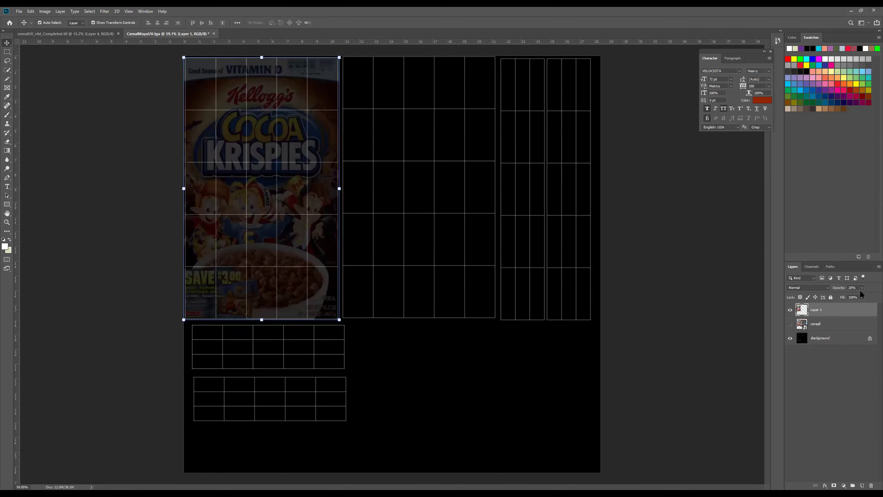
pyautogui.click(862, 291)
pyautogui.moveTo(861, 295); pyautogui.dragTo(878, 296)
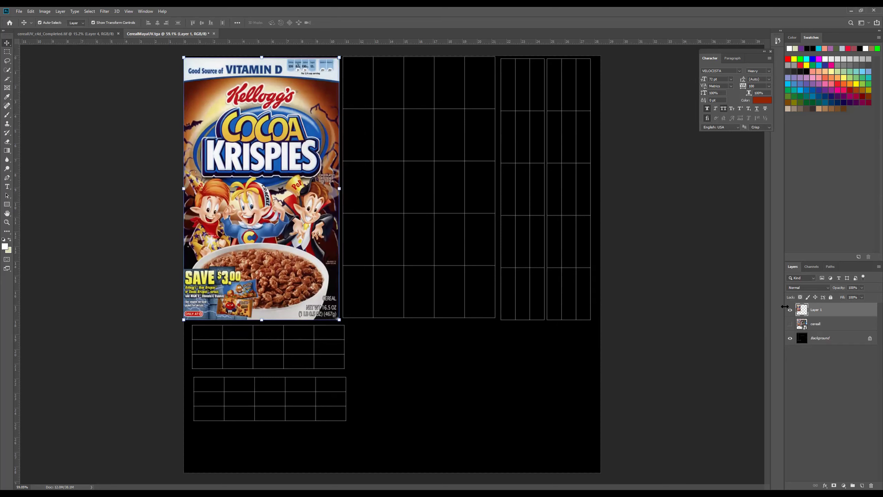
# Show the cereall layer, hide the front panel layer, and copy the box's back panel from cereall to a new layer.
pyautogui.click(816, 324)
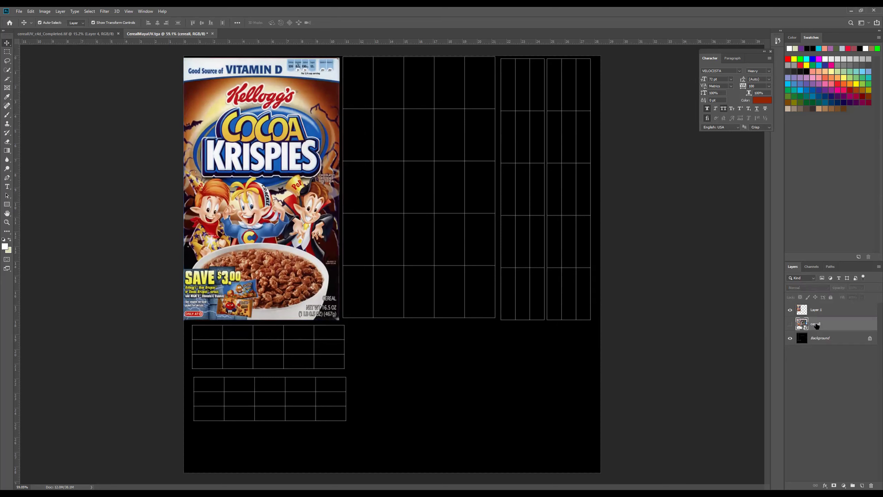
pyautogui.click(790, 324)
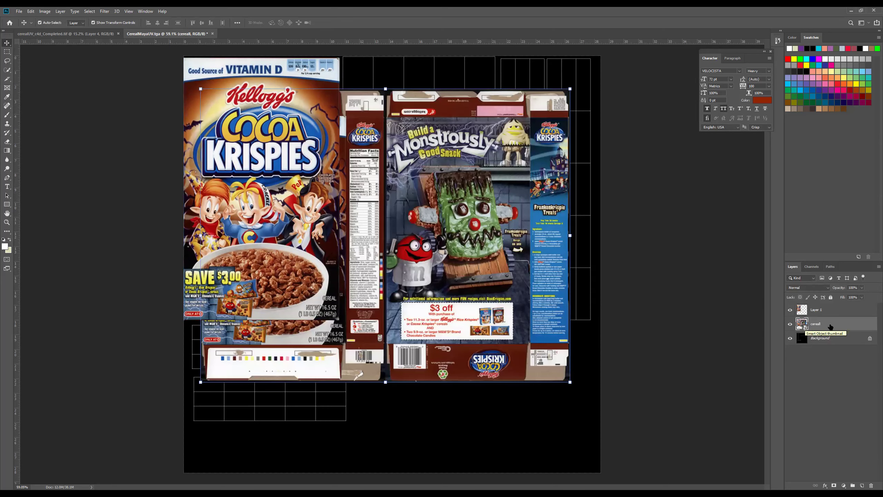
pyautogui.click(790, 310)
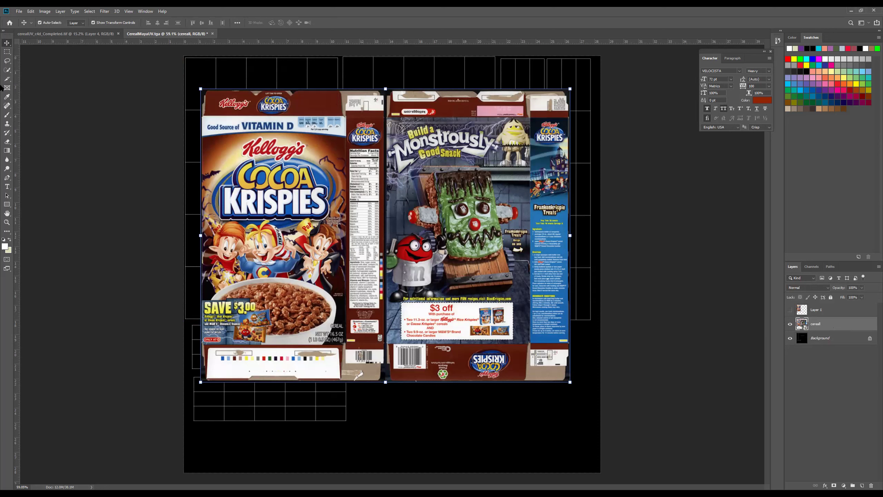
pyautogui.click(7, 52)
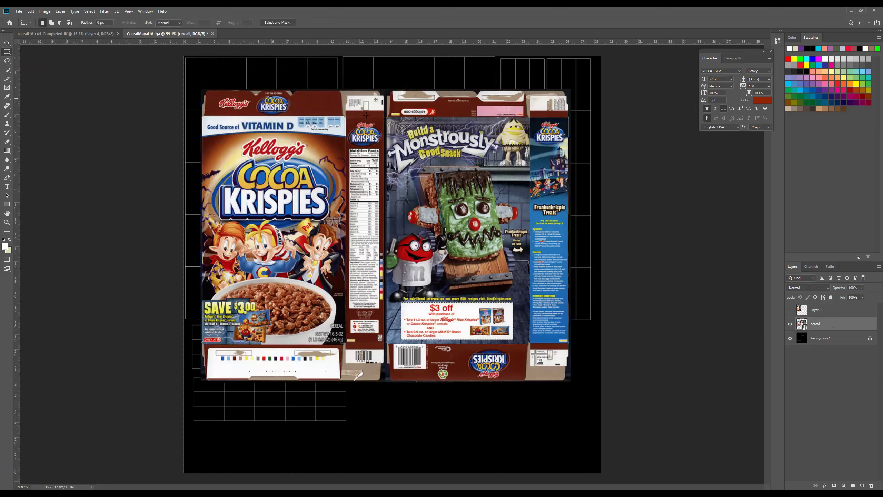
pyautogui.moveTo(387, 117); pyautogui.dragTo(530, 344)
pyautogui.rightClick(457, 188)
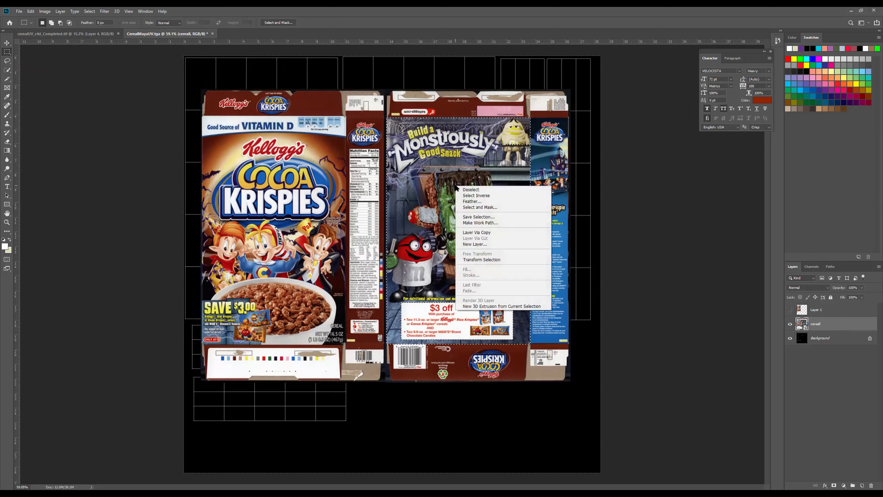
pyautogui.click(495, 233)
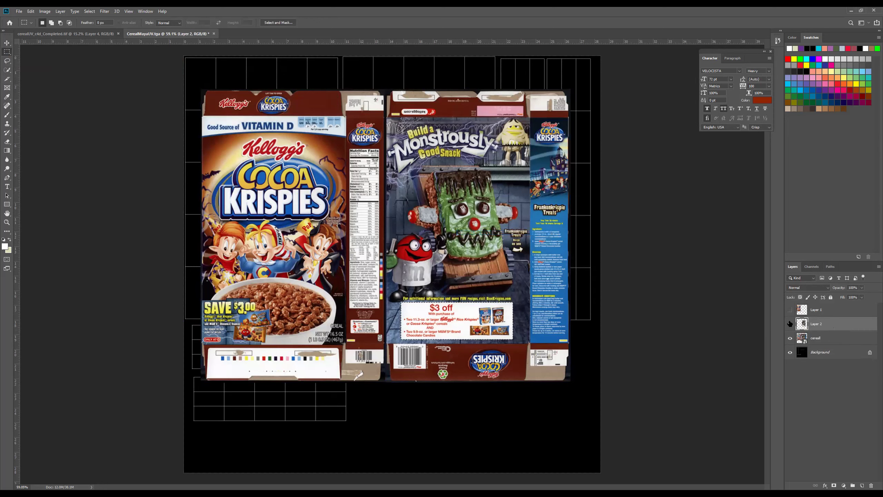
# Rename the back panel's layer as Layer back and the front panel's layer as Layer Front.
pyautogui.doubleClick(820, 324)
pyautogui.press('Return')
pyautogui.doubleClick(823, 309)
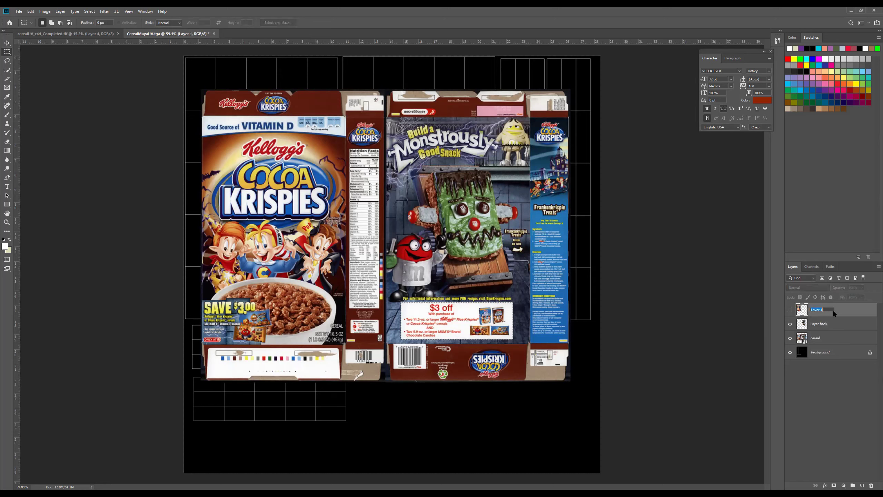
pyautogui.click(831, 308)
pyautogui.press('Return')
# Hide Layer back and copy the nutrition facts side panel from the cereall layer to a new layer.
pyautogui.click(813, 342)
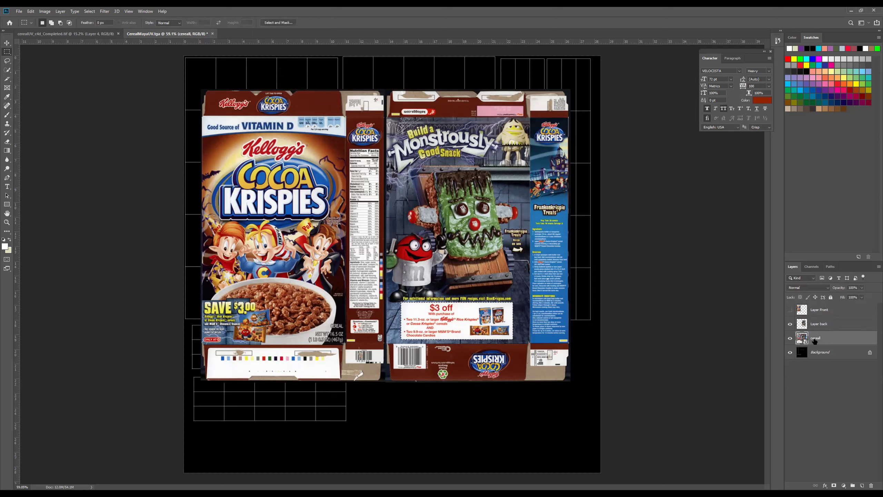
pyautogui.click(790, 324)
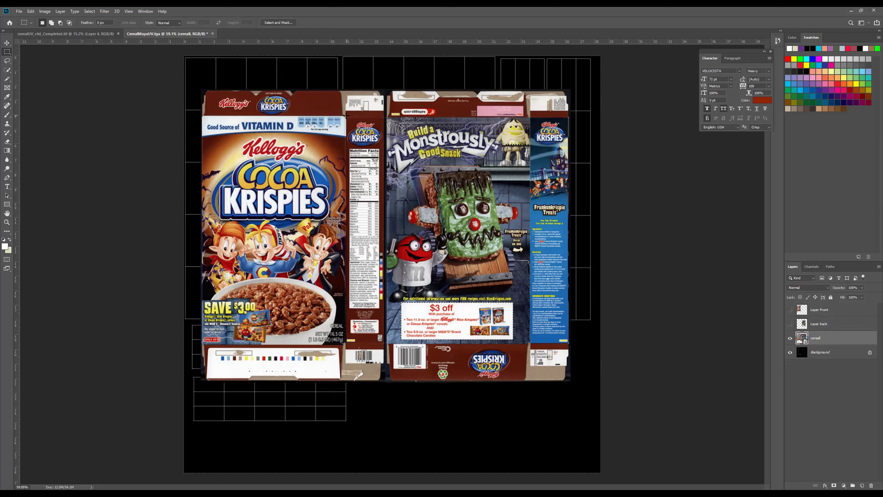
pyautogui.moveTo(346, 117); pyautogui.dragTo(383, 345)
pyautogui.rightClick(352, 236)
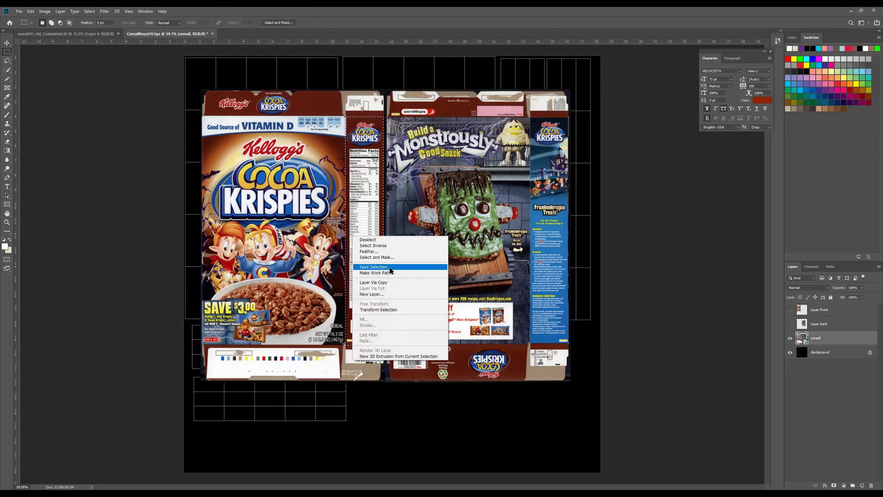
pyautogui.click(386, 282)
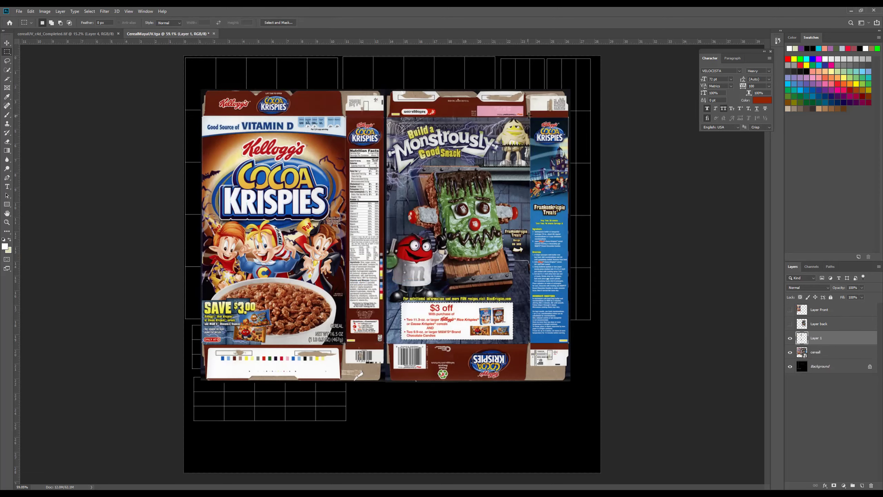
# Select the blue side panel beside the back panel, try to copy it to a new layer, and reactivate the cereall layer.
pyautogui.moveTo(530, 117); pyautogui.dragTo(569, 343)
pyautogui.rightClick(537, 219)
pyautogui.click(568, 265)
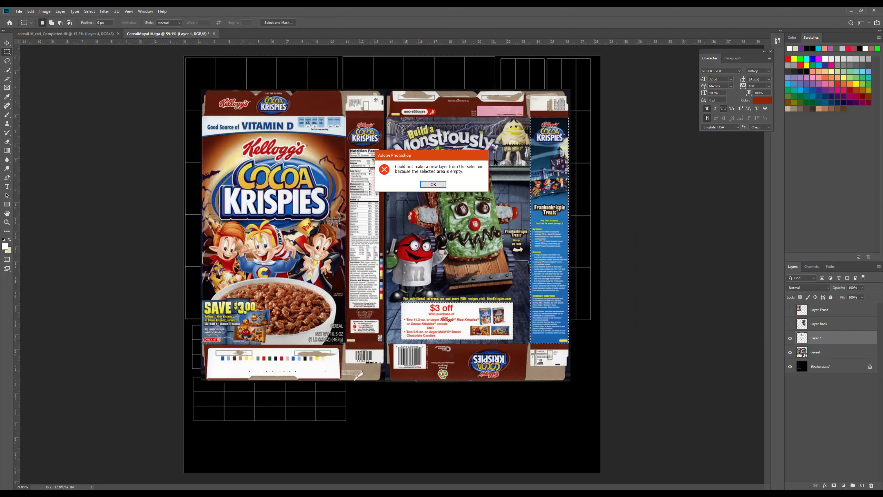
pyautogui.click(438, 183)
pyautogui.click(824, 353)
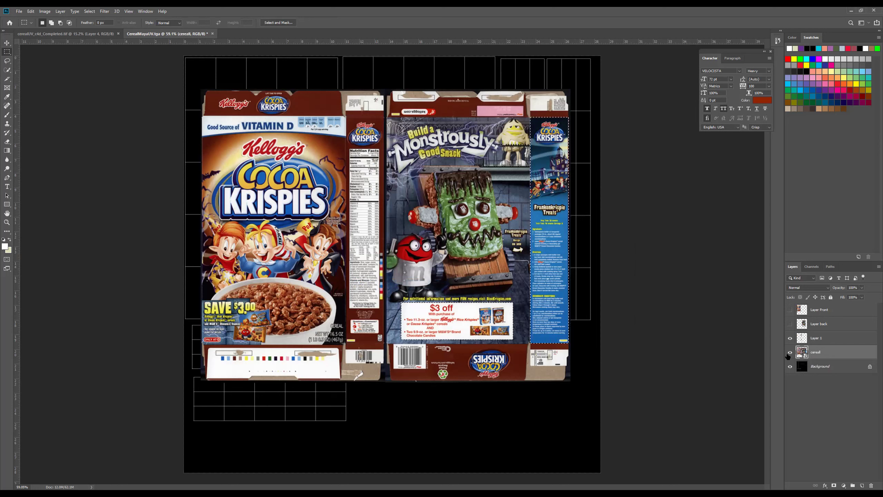
# Rename the nutrition facts panel's layer as Layer Side and make the cereall layer active again.
pyautogui.doubleClick(820, 338)
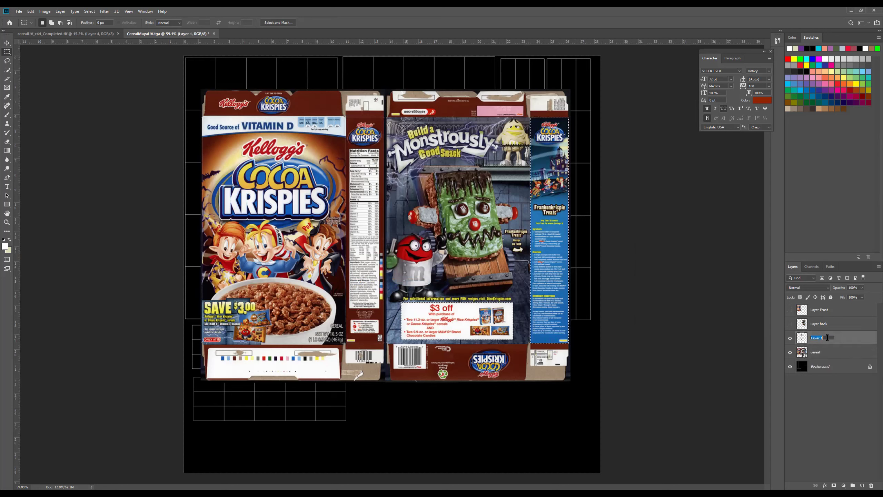
pyautogui.write('Layer Side')
pyautogui.press('Return')
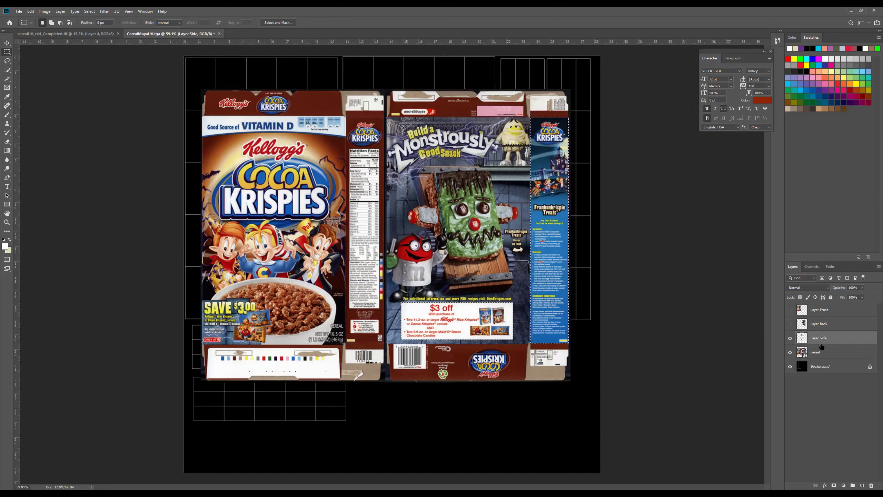
pyautogui.click(821, 353)
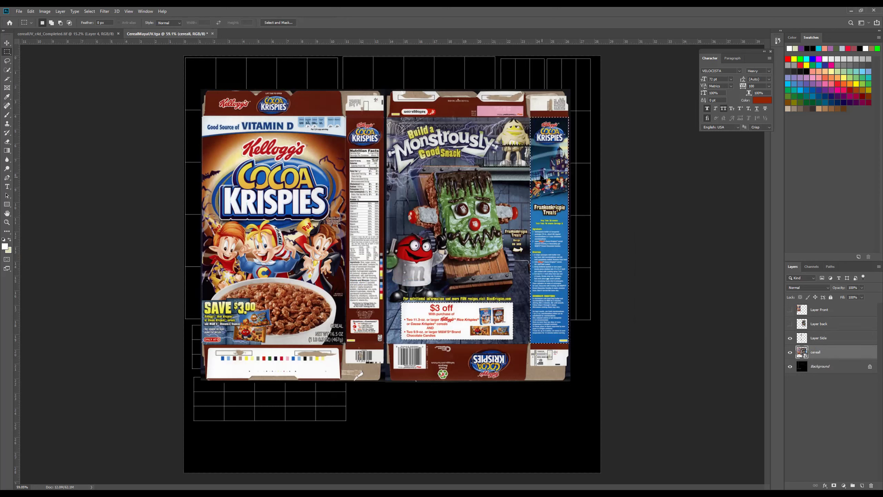
# Copy the selected blue side panel from the cereall layer to a new layer and rename it Layer SideB.
pyautogui.rightClick(541, 174)
pyautogui.click(571, 222)
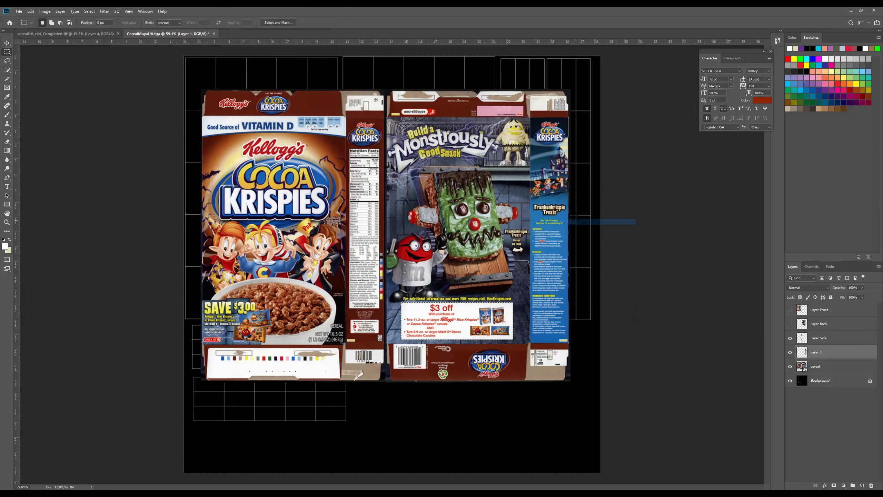
pyautogui.doubleClick(822, 353)
pyautogui.write('Layer Side2')
pyautogui.press('Return')
pyautogui.doubleClick(828, 352)
pyautogui.press('Right')
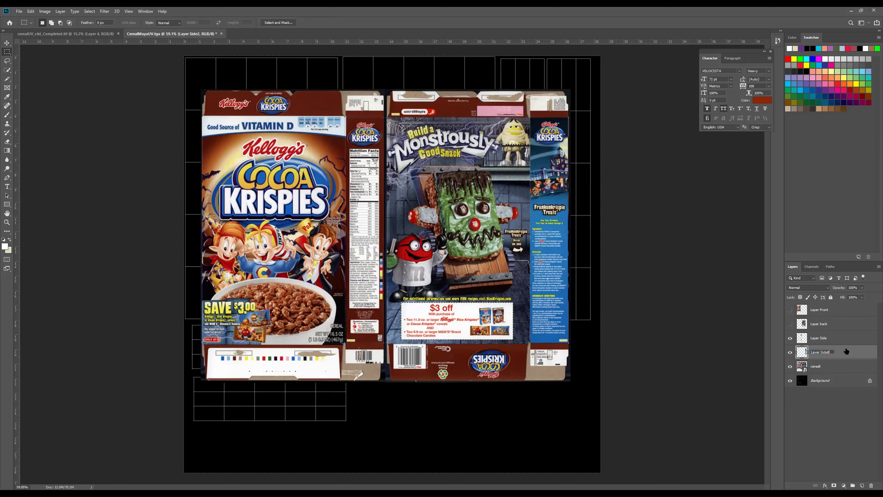
pyautogui.press('Return')
# Copy the brown top flap above the front panel from the cereall layer to a new layer named Layer Top.
pyautogui.click(818, 367)
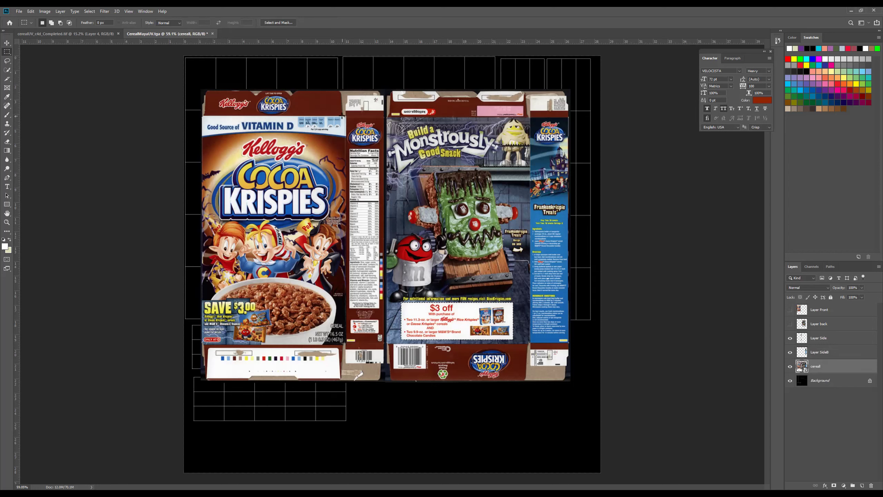
pyautogui.moveTo(342, 118); pyautogui.dragTo(206, 91)
pyautogui.rightClick(226, 99)
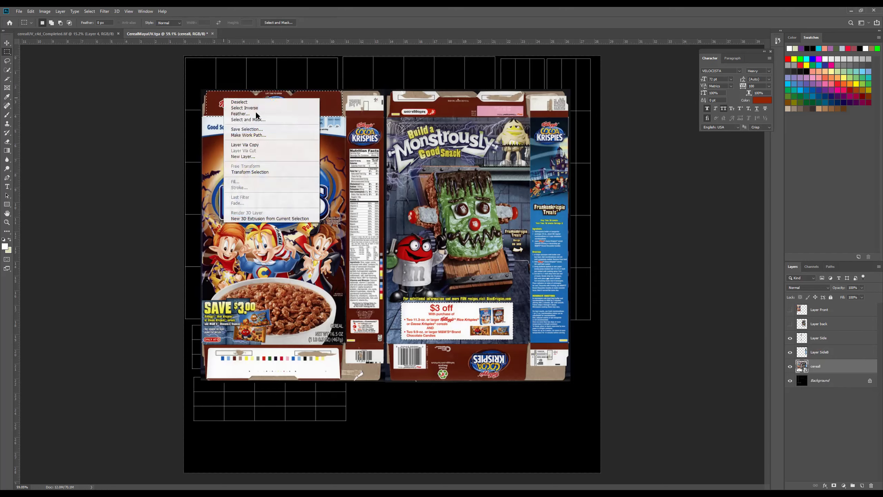
pyautogui.click(269, 145)
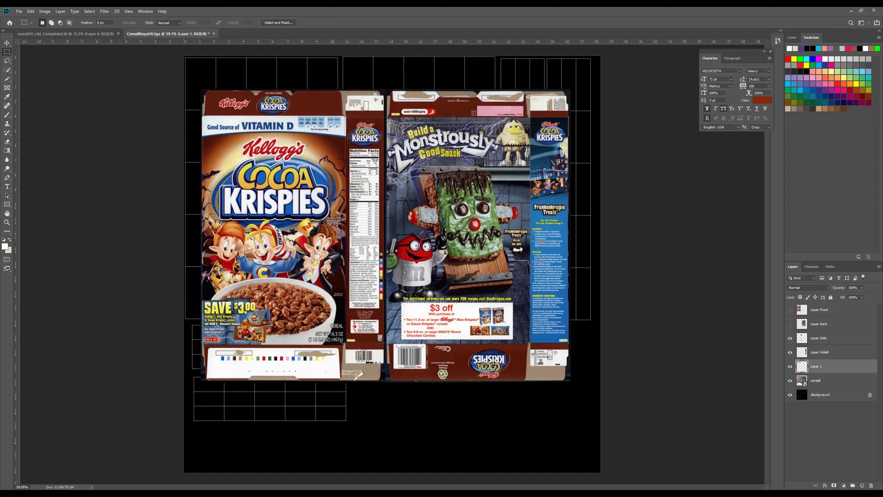
pyautogui.doubleClick(818, 367)
pyautogui.write('Layer Top')
pyautogui.press('Return')
# Copy the barcode flap below the back panel from the cereall layer to a new layer named Layer Bottom.
pyautogui.click(810, 382)
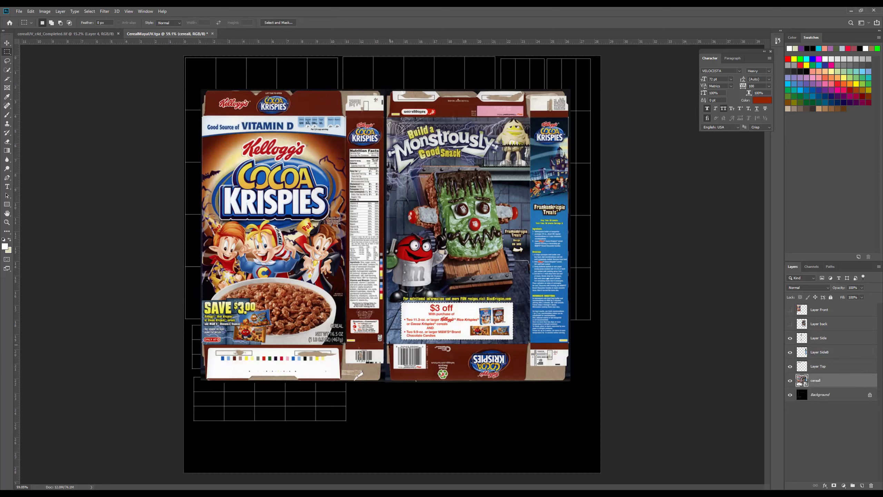
pyautogui.moveTo(388, 344); pyautogui.dragTo(527, 380)
pyautogui.rightClick(479, 369)
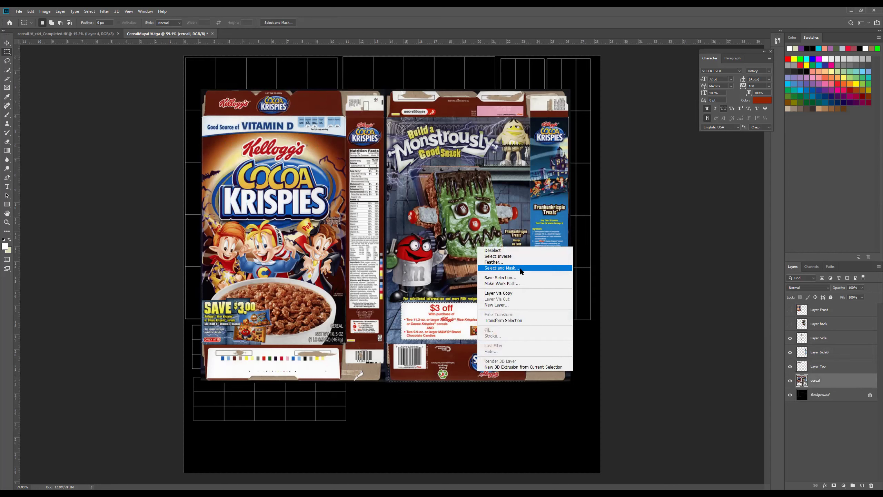
pyautogui.click(520, 294)
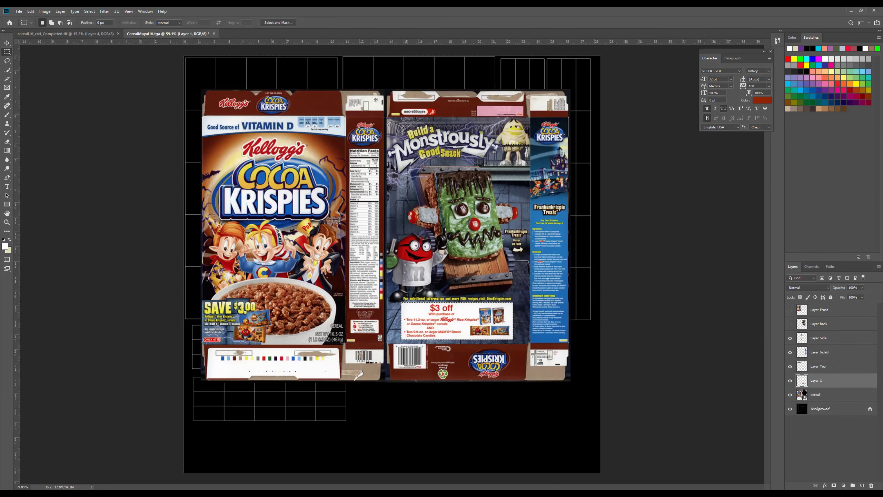
pyautogui.doubleClick(817, 381)
pyautogui.write('Layer Bottom')
pyautogui.press('Return')
# Hide the cereall layer and try moving the blue and nutrition facts side panels over the UV grid.
pyautogui.click(790, 396)
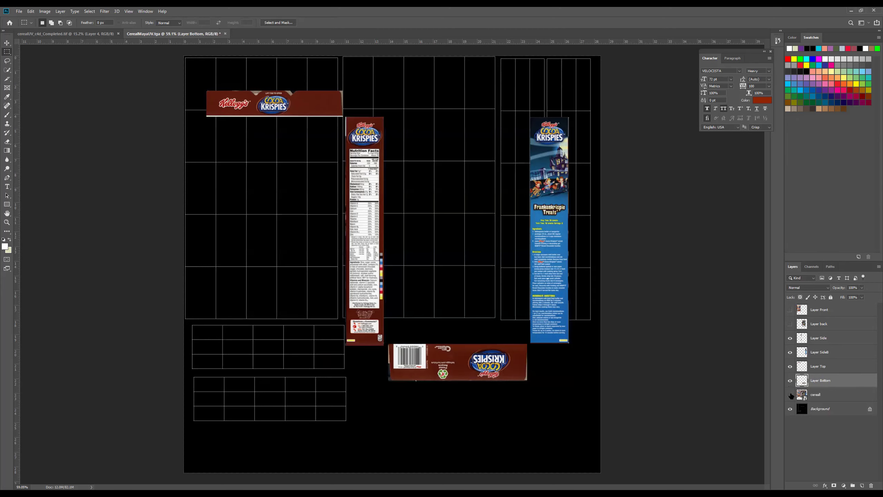
pyautogui.click(821, 397)
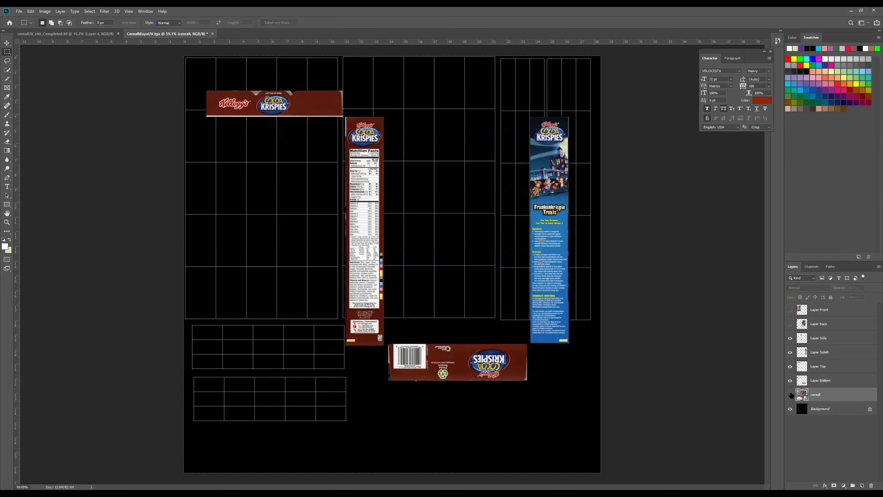
pyautogui.click(6, 43)
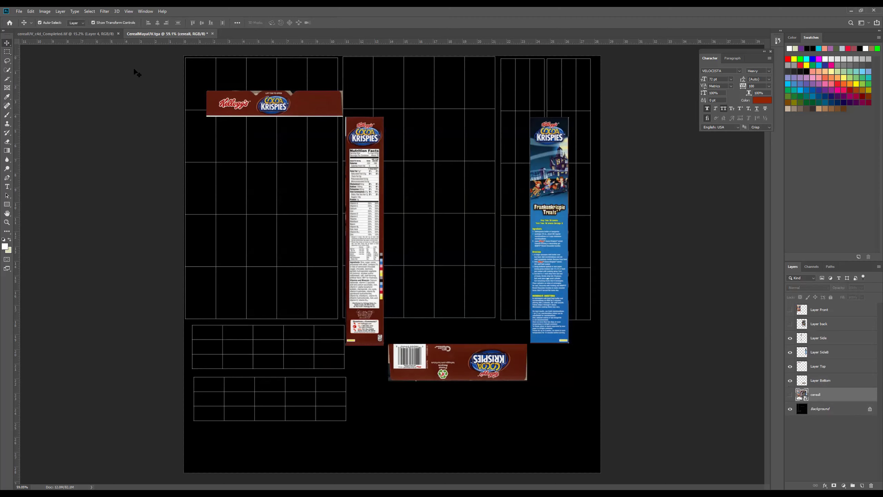
pyautogui.moveTo(551, 215); pyautogui.dragTo(523, 197)
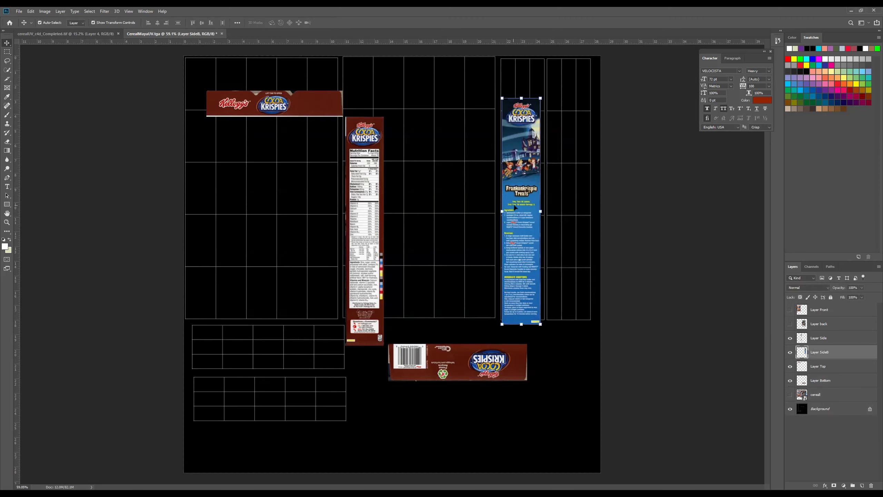
pyautogui.hotkey('ctrl', 'z')
pyautogui.click(363, 219)
pyautogui.moveTo(365, 224)
pyautogui.mouseDown()
pyautogui.moveTo(421, 193)
pyautogui.moveTo(370, 213)
pyautogui.mouseUp()
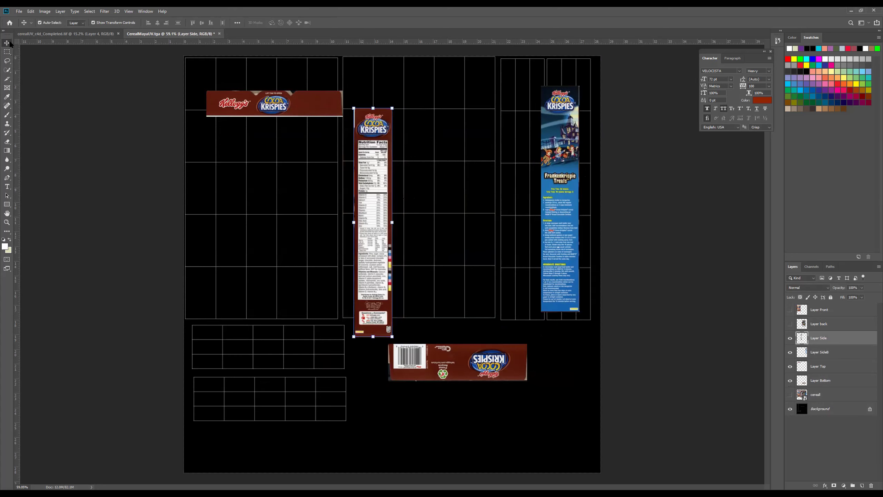
# Move the blue side panel onto the outermost narrow UV shell and scale it to about 114% to fit.
pyautogui.moveTo(551, 178); pyautogui.dragTo(573, 173)
pyautogui.hotkey('ctrl', 't')
pyautogui.moveTo(551, 71); pyautogui.dragTo(548, 57)
pyautogui.moveTo(562, 246); pyautogui.dragTo(560, 257)
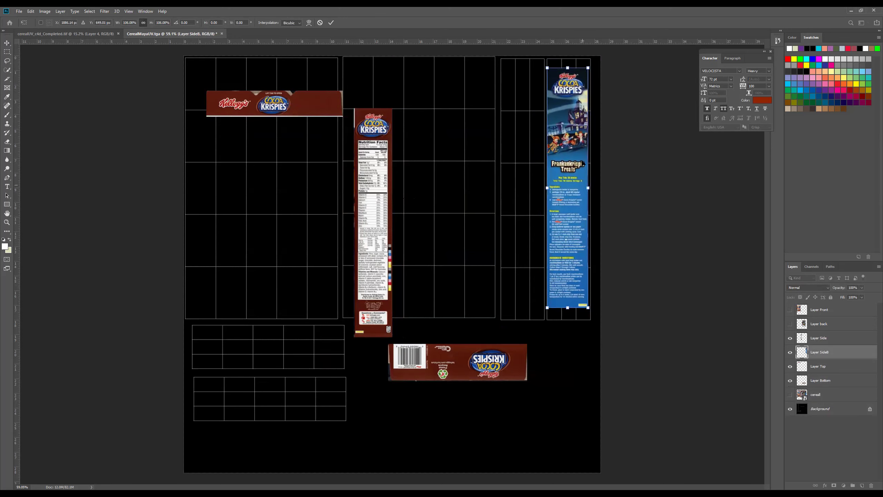
pyautogui.moveTo(589, 68); pyautogui.dragTo(591, 55)
pyautogui.moveTo(578, 107); pyautogui.dragTo(577, 114)
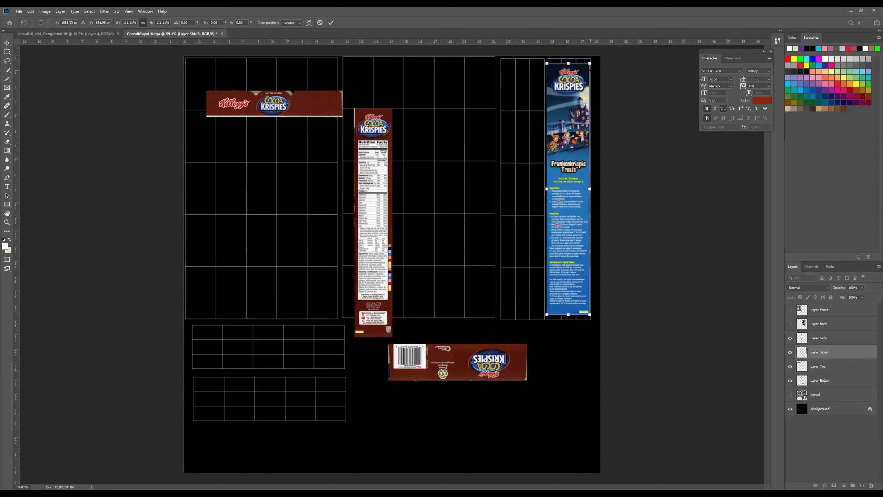
pyautogui.moveTo(590, 64); pyautogui.dragTo(591, 56)
pyautogui.moveTo(556, 121); pyautogui.dragTo(557, 125)
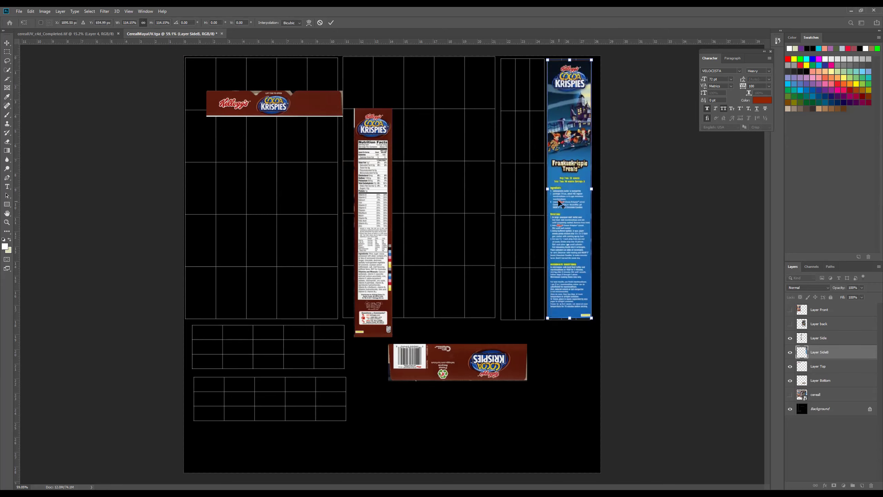
pyautogui.keyDown('alt'); pyautogui.scroll(3, 560, 204); pyautogui.keyUp('alt')
pyautogui.keyDown('alt'); pyautogui.scroll(2, 570, 265); pyautogui.keyUp('alt')
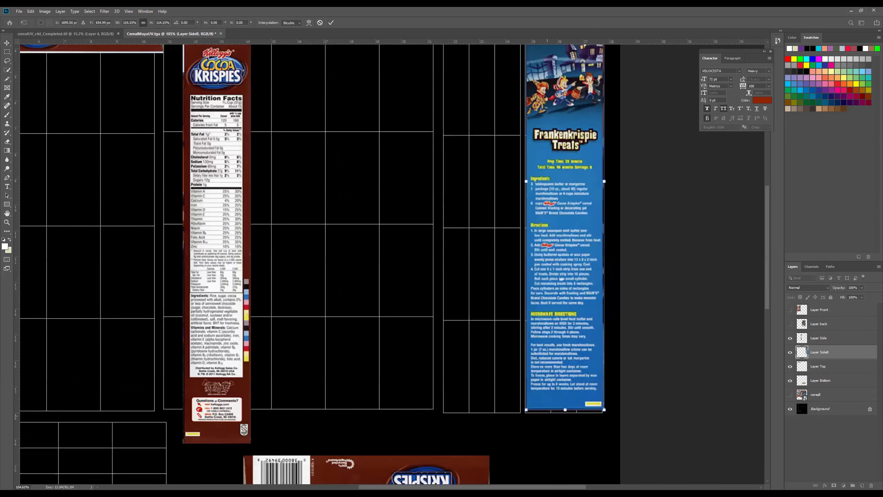
pyautogui.press('Return')
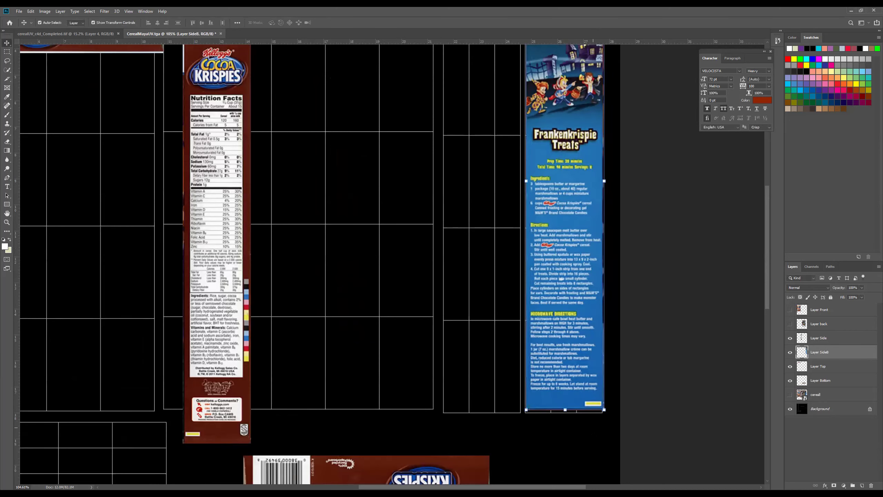
# Select a thin dark strip along the upper edge of the blue side panel and copy it to a new layer.
pyautogui.keyDown('alt'); pyautogui.scroll(-3, 602, 296); pyautogui.keyUp('alt')
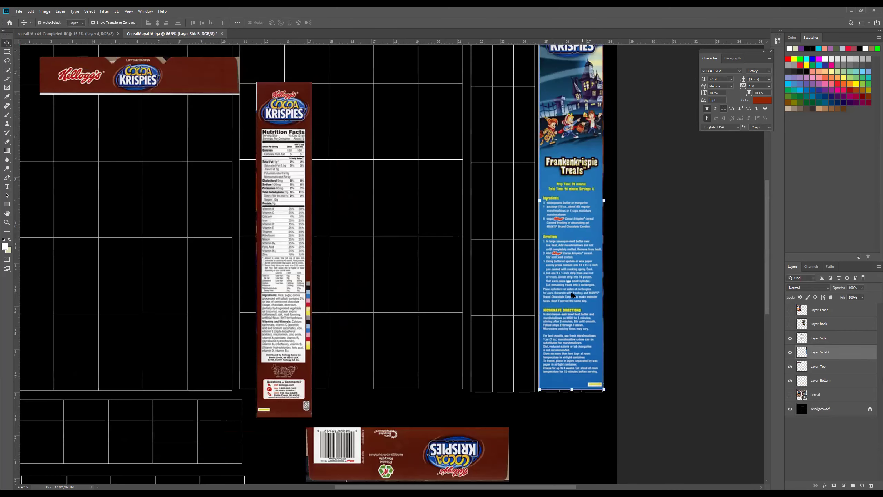
pyautogui.keyDown('alt'); pyautogui.scroll(1, 585, 166); pyautogui.keyUp('alt')
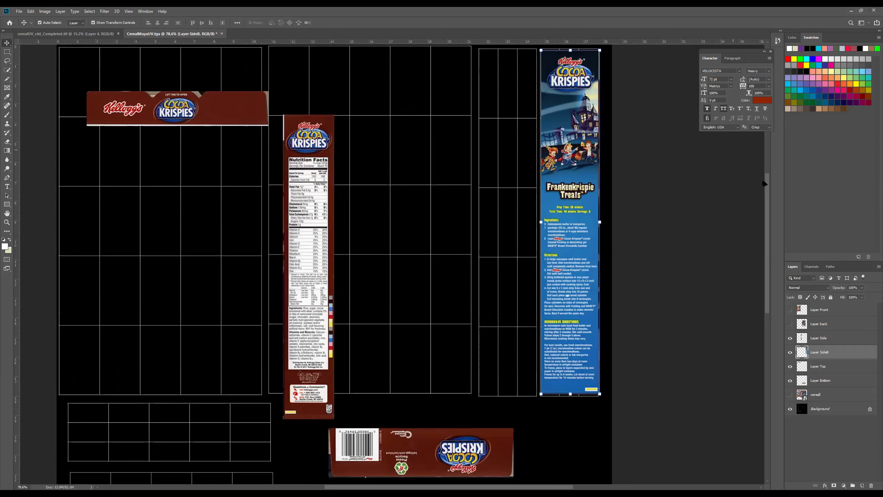
pyautogui.moveTo(768, 212); pyautogui.dragTo(762, 163)
pyautogui.keyDown('alt'); pyautogui.scroll(5, 586, 211); pyautogui.keyUp('alt')
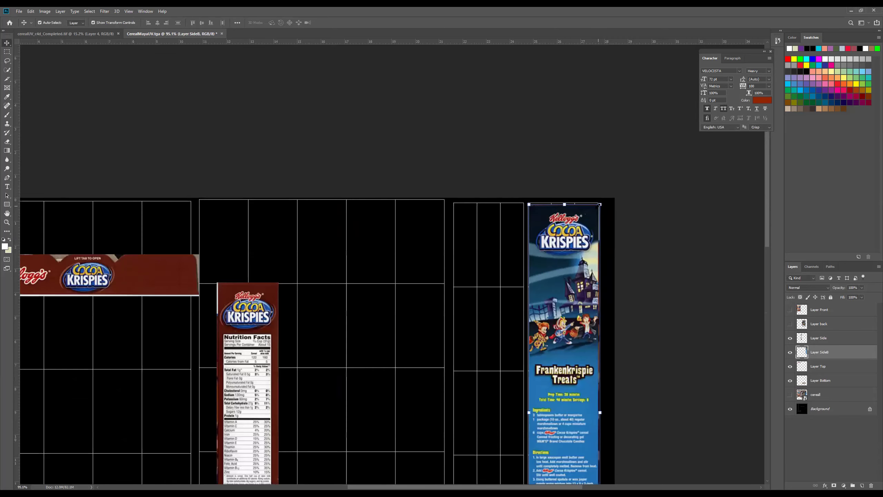
pyautogui.rightClick(813, 353)
pyautogui.click(751, 272)
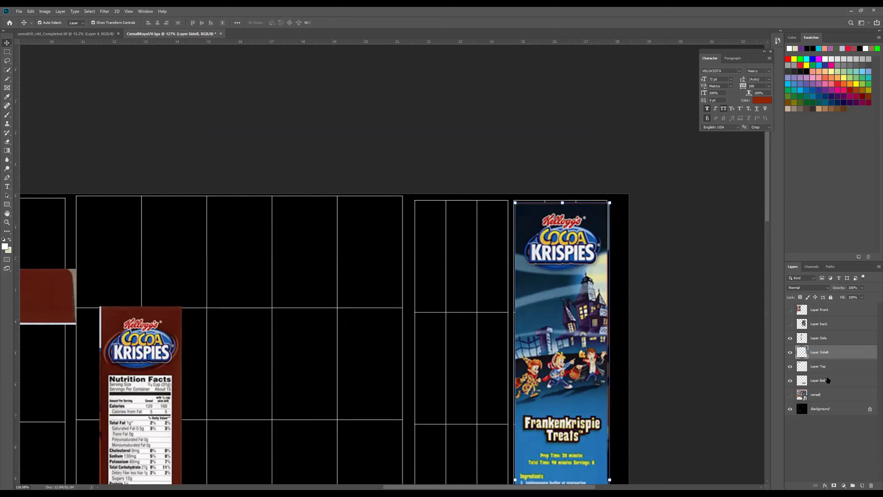
pyautogui.click(7, 51)
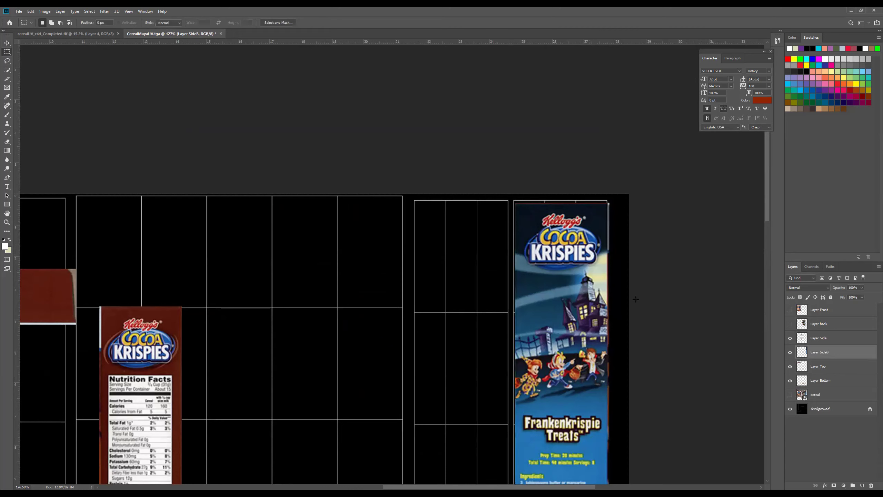
pyautogui.moveTo(542, 202); pyautogui.dragTo(515, 203)
pyautogui.click(604, 212)
pyautogui.moveTo(596, 260); pyautogui.dragTo(554, 224)
pyautogui.click(578, 263)
pyautogui.moveTo(607, 208); pyautogui.dragTo(515, 208)
pyautogui.rightClick(534, 213)
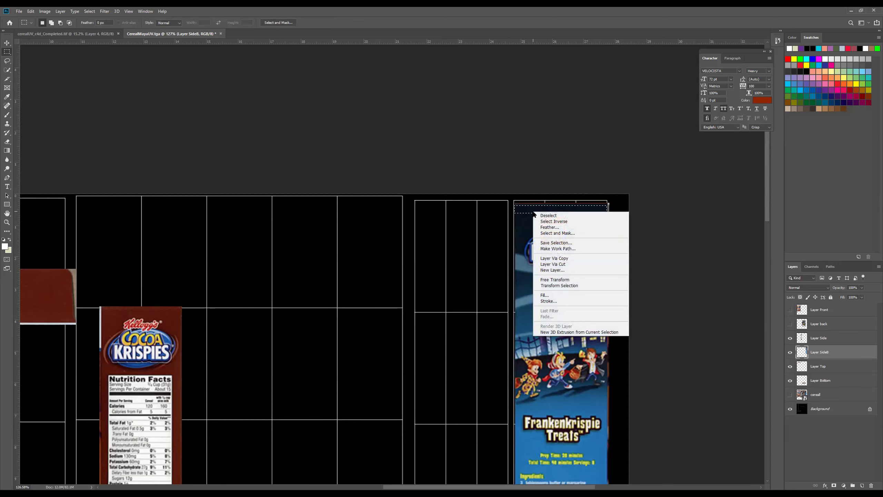
pyautogui.click(569, 259)
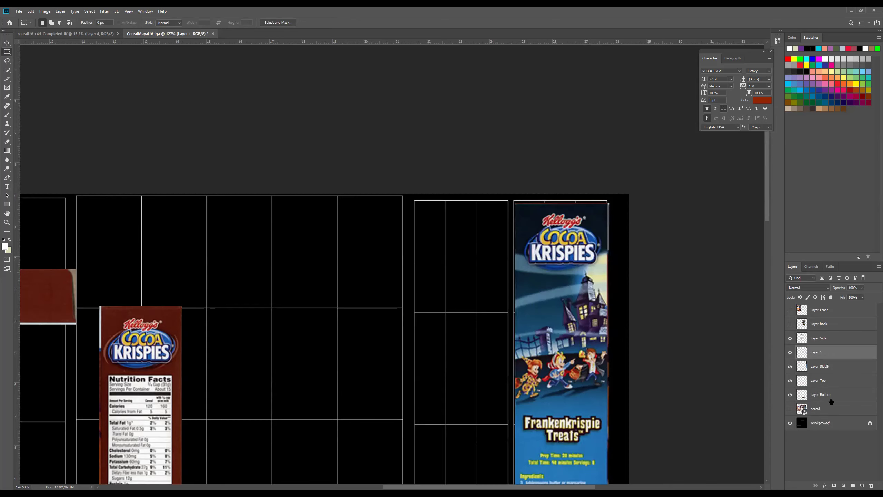
# Rename the strip's layer as Layer side_Piece and hide Layer SideB so that the strip shows alone.
pyautogui.doubleClick(818, 352)
pyautogui.write('side_Piece')
pyautogui.press('Return')
pyautogui.click(790, 366)
pyautogui.click(790, 353)
pyautogui.click(791, 352)
pyautogui.click(790, 367)
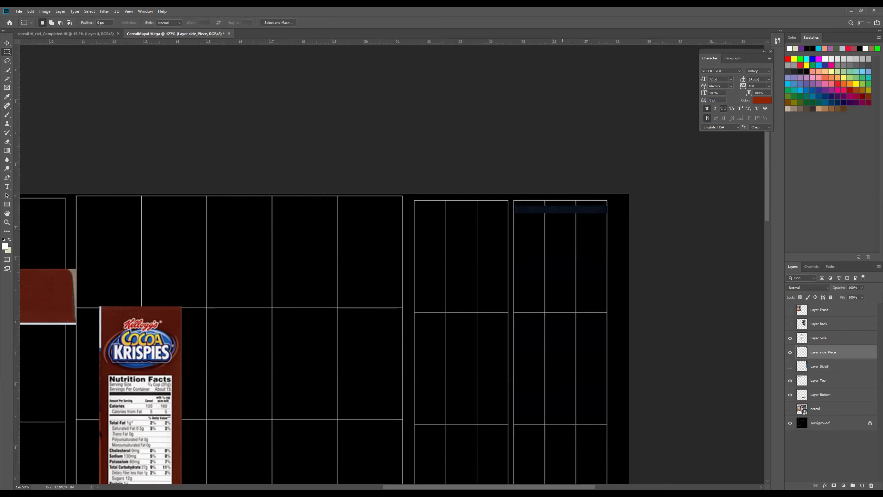
# Start a free transform on the Layer side_Piece strip, try moving it down the UV shell, and undo the move.
pyautogui.hotkey('ctrl', 't')
pyautogui.moveTo(562, 213); pyautogui.dragTo(565, 260)
pyautogui.hotkey('ctrl', 'z')
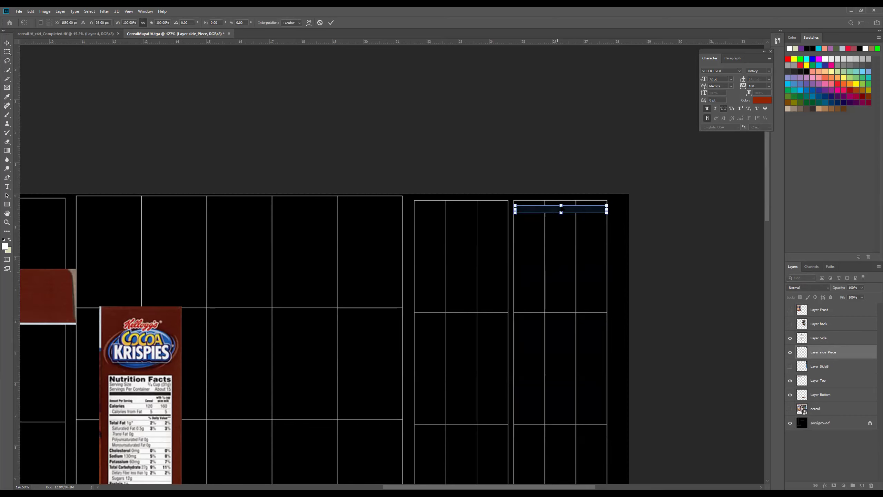
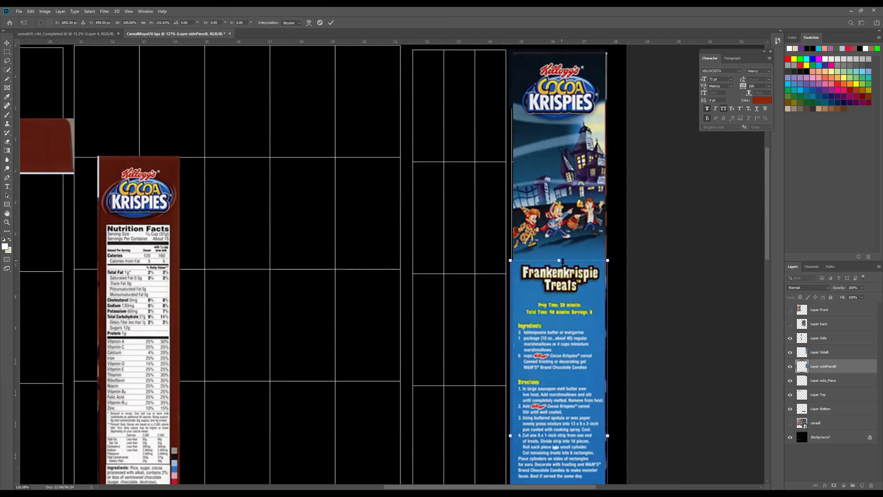
# Apply the free transform that stretches the Layer sidePieceB patch over the lower part of the blue side panel.
pyautogui.press('Return')
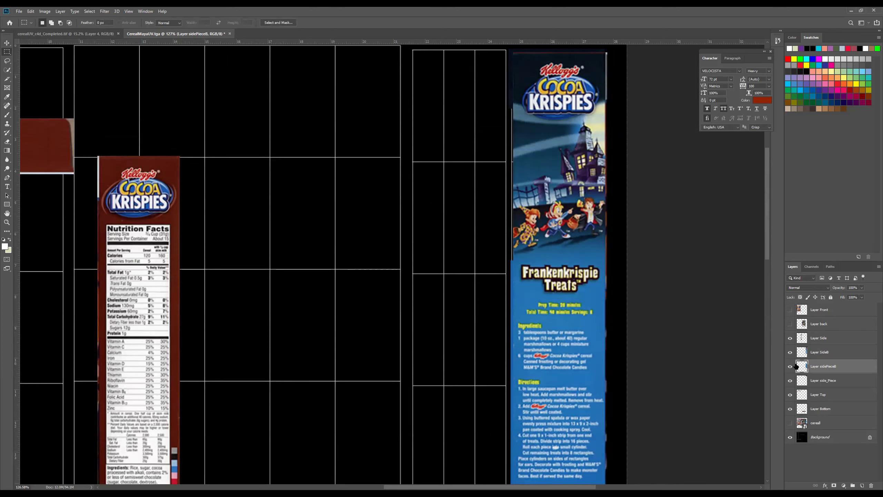
pyautogui.keyDown('alt'); pyautogui.scroll(-8, 312, 288); pyautogui.keyUp('alt')
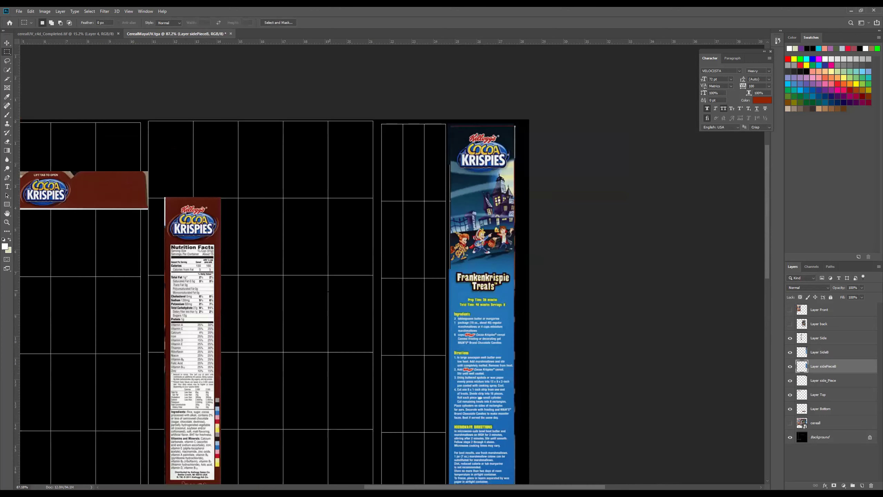
pyautogui.keyDown('alt'); pyautogui.scroll(1, 454, 288); pyautogui.keyUp('alt')
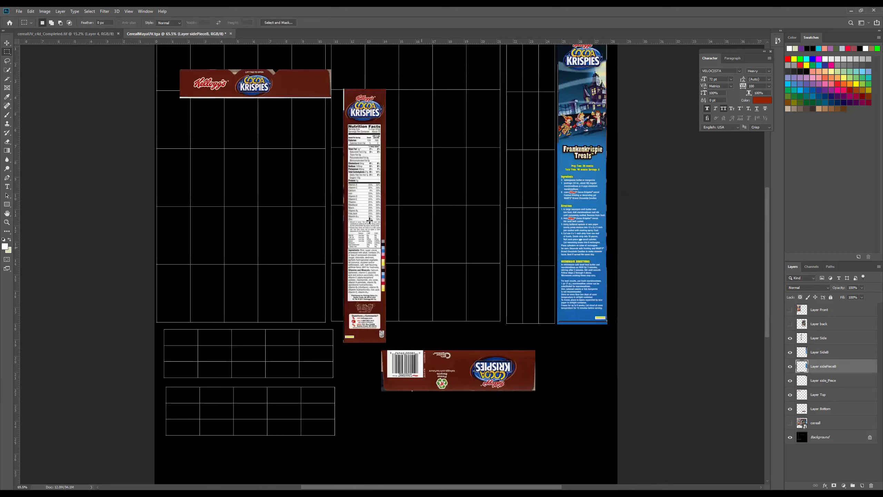
# Move the brown nutrition facts side panel onto the narrow UV shell next to the blue side panel.
pyautogui.click(7, 43)
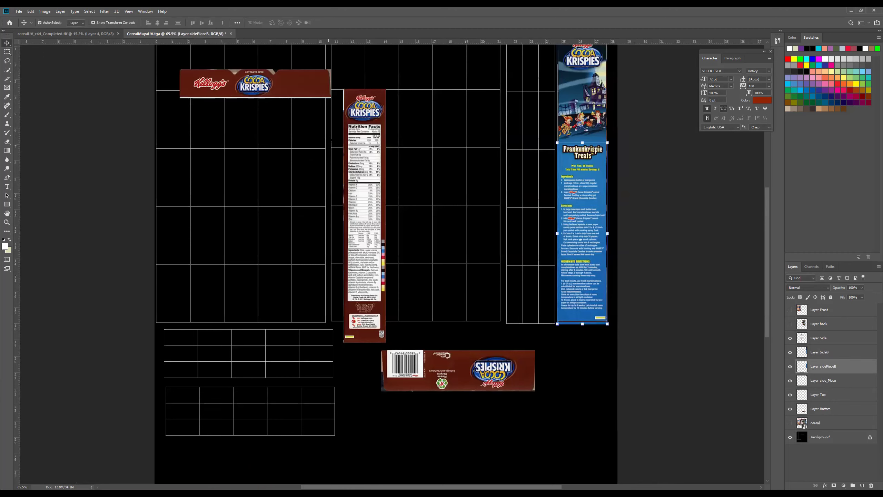
pyautogui.click(364, 156)
pyautogui.moveTo(372, 176); pyautogui.dragTo(499, 139)
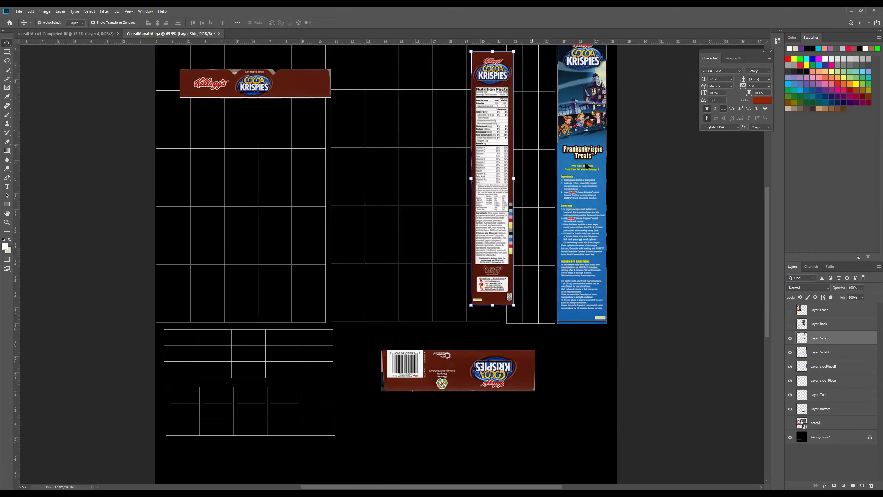
pyautogui.moveTo(767, 224); pyautogui.dragTo(767, 214)
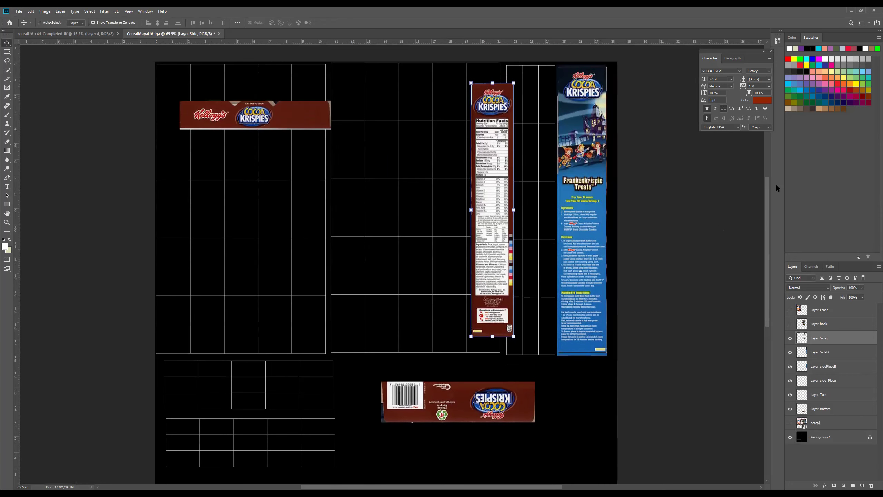
pyautogui.hotkey('ctrl', '0')
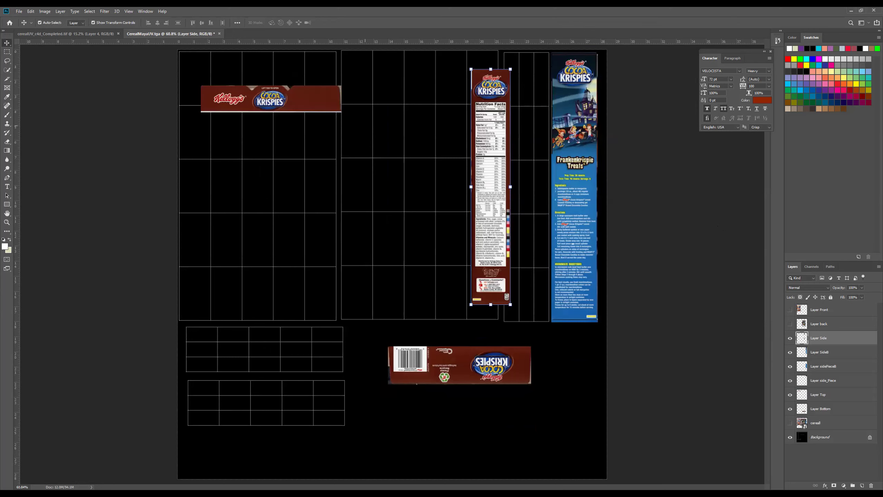
pyautogui.moveTo(483, 137); pyautogui.dragTo(518, 124)
pyautogui.moveTo(528, 205); pyautogui.dragTo(527, 213)
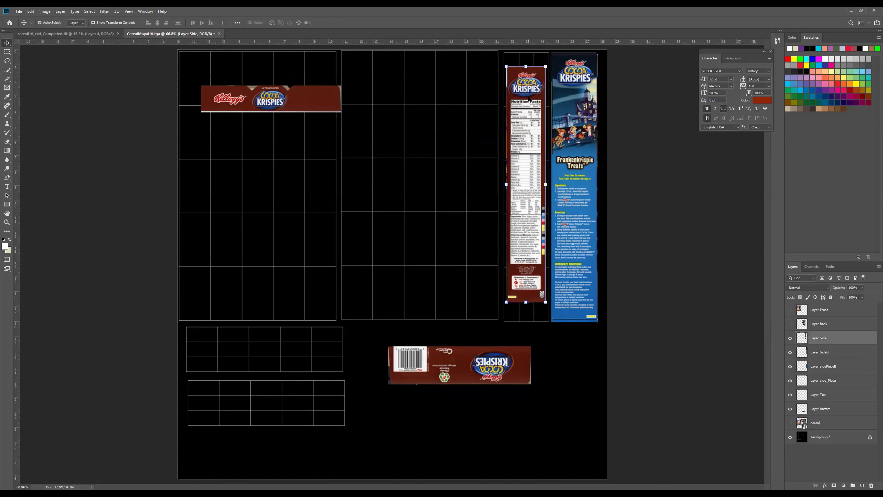
# Scale the nutrition facts side panel to about 117% so it covers its narrow UV shell.
pyautogui.moveTo(506, 66); pyautogui.dragTo(503, 53)
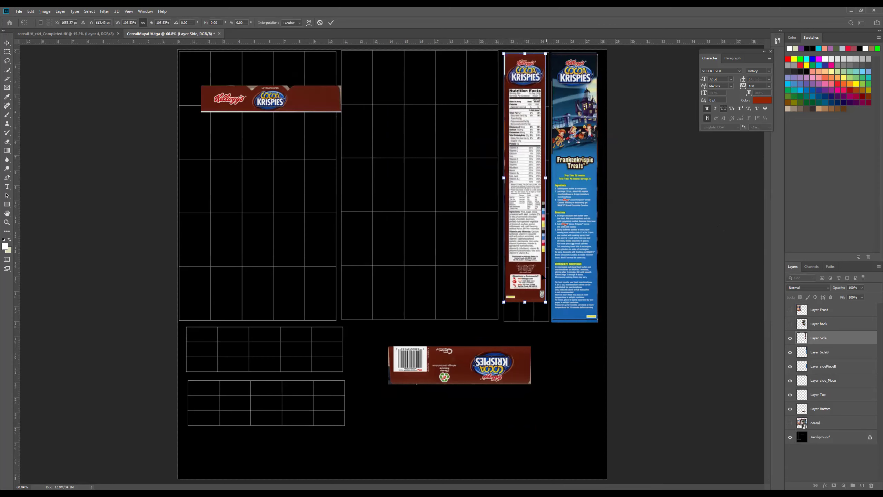
pyautogui.moveTo(546, 302); pyautogui.dragTo(550, 324)
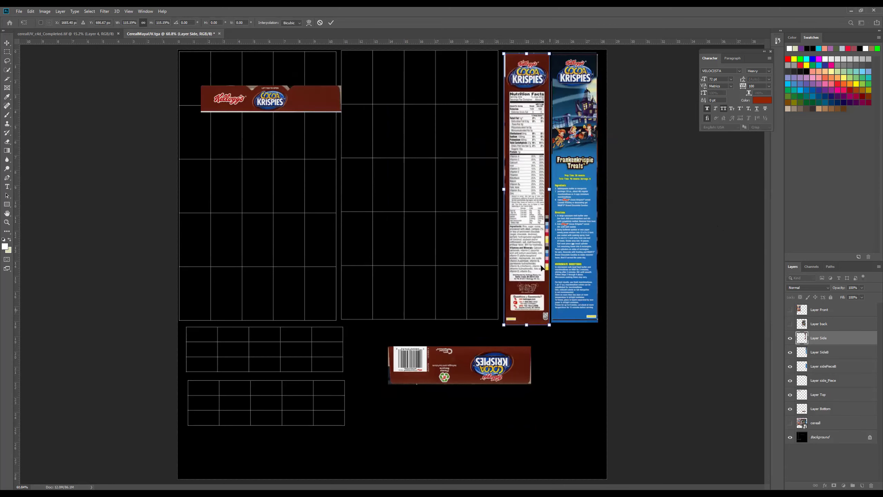
pyautogui.moveTo(504, 54); pyautogui.dragTo(503, 50)
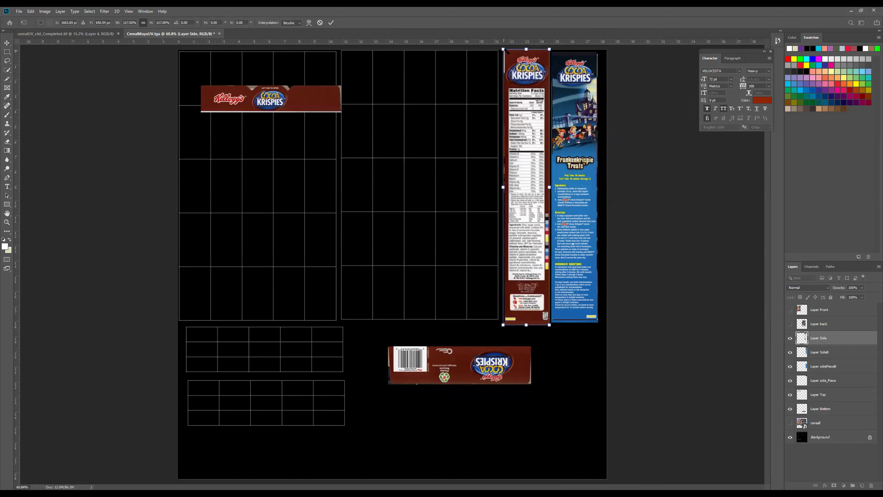
pyautogui.press('Return')
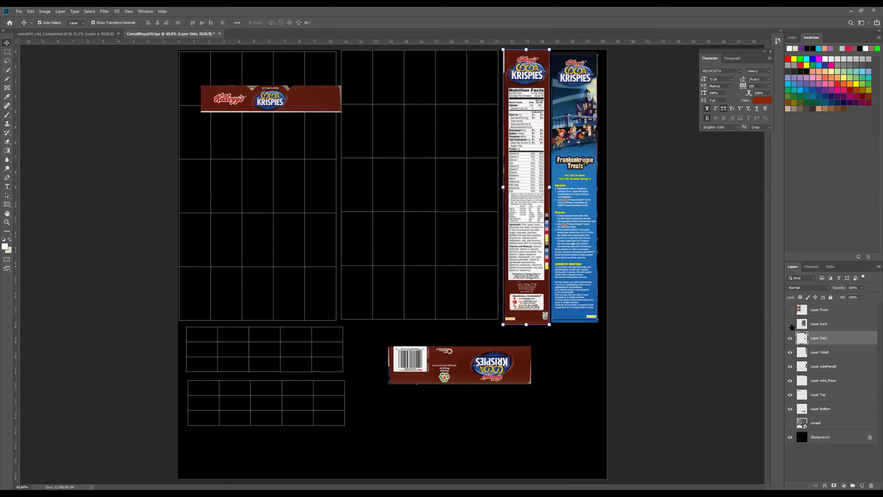
# Show the front and back panel layers and move the back panel onto the second large UV shell.
pyautogui.click(790, 324)
pyautogui.click(791, 310)
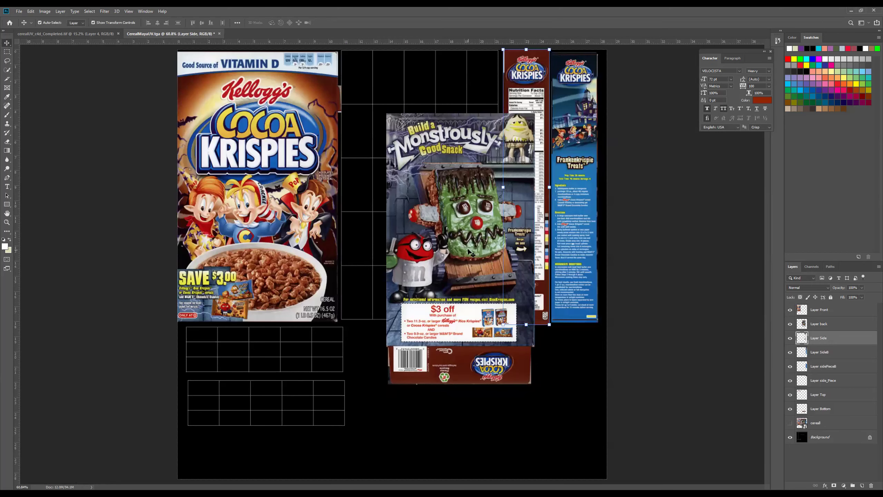
pyautogui.moveTo(484, 234); pyautogui.dragTo(442, 188)
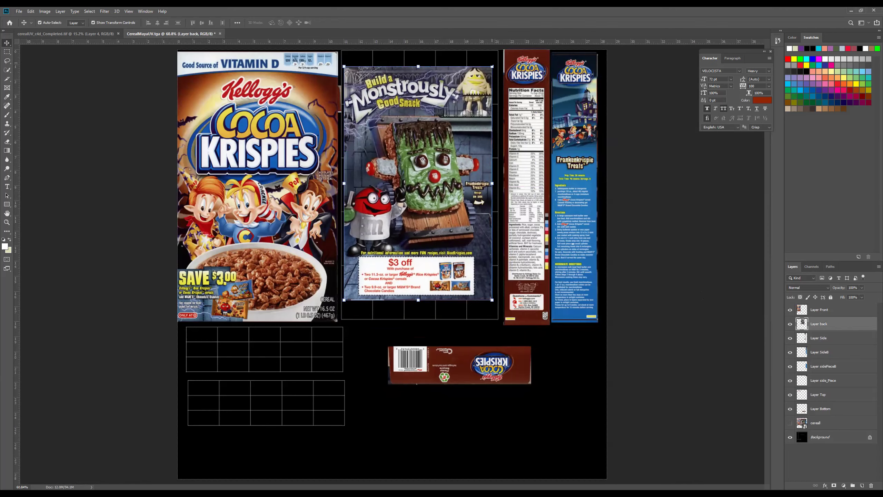
# Enlarge and stretch the back panel vertically so it fills the second large UV shell.
pyautogui.moveTo(492, 66); pyautogui.dragTo(502, 51)
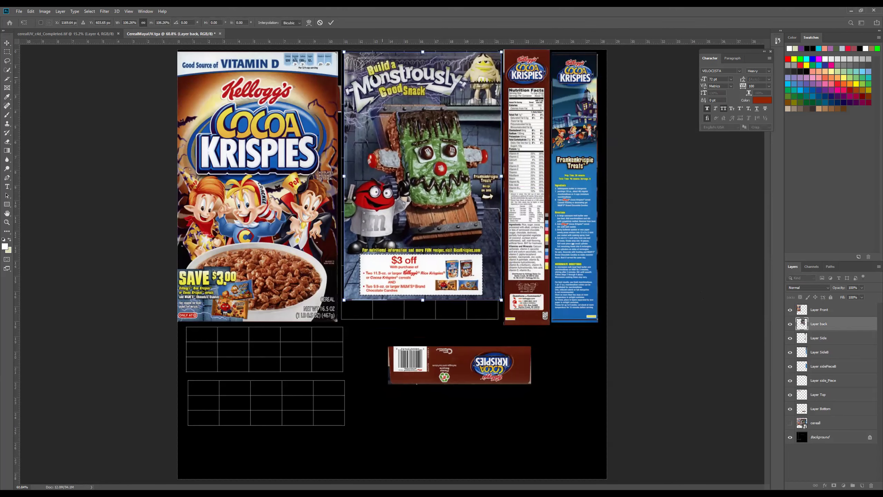
pyautogui.moveTo(343, 52); pyautogui.dragTo(342, 49)
pyautogui.moveTo(443, 228); pyautogui.dragTo(441, 236)
pyautogui.moveTo(421, 308); pyautogui.dragTo(421, 319)
pyautogui.moveTo(421, 57); pyautogui.dragTo(421, 50)
pyautogui.press('Return')
# Move the bottom panel with the barcode onto the lower wide UV shell and enlarge it to cover the shell.
pyautogui.click(452, 373)
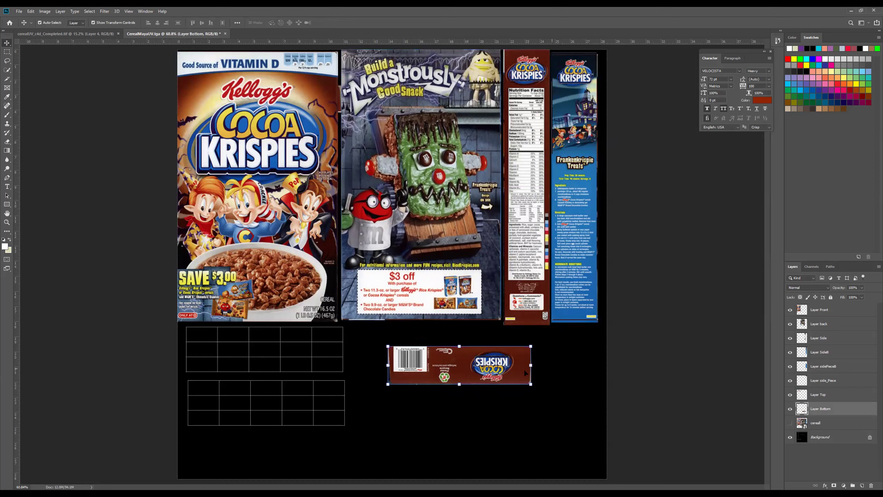
pyautogui.moveTo(487, 379); pyautogui.dragTo(300, 414)
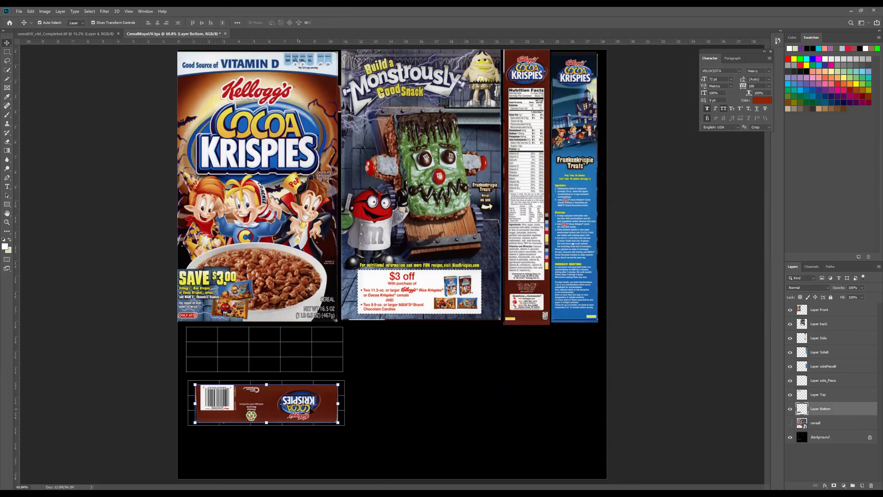
pyautogui.moveTo(339, 384); pyautogui.dragTo(350, 381)
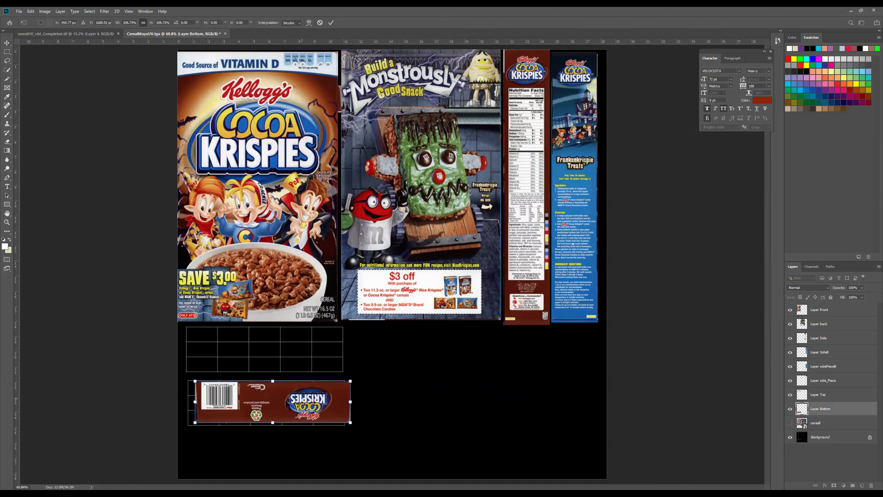
pyautogui.moveTo(263, 403); pyautogui.dragTo(254, 404)
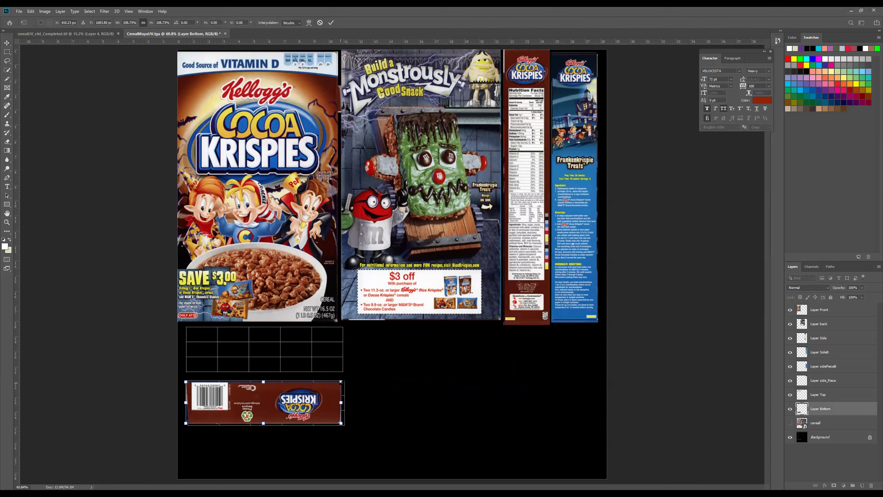
pyautogui.moveTo(342, 382); pyautogui.dragTo(353, 378)
pyautogui.moveTo(298, 402)
pyautogui.mouseDown()
pyautogui.moveTo(283, 407)
pyautogui.moveTo(298, 403)
pyautogui.mouseUp()
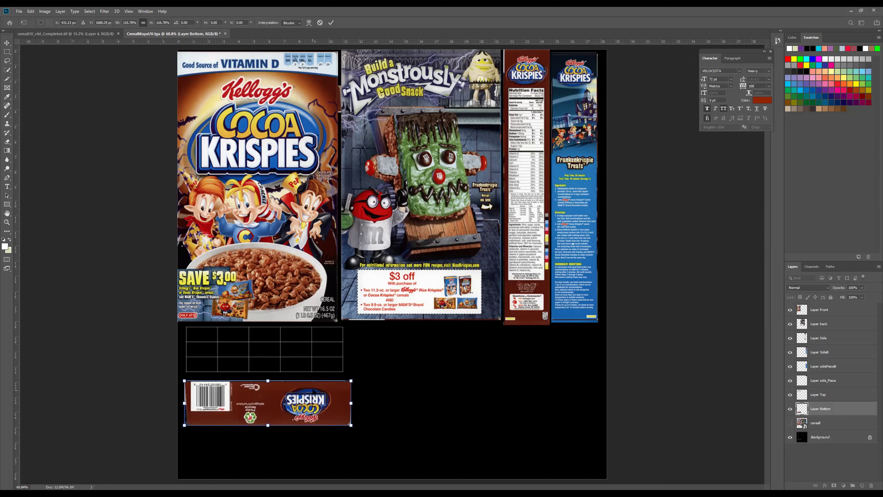
pyautogui.moveTo(351, 381); pyautogui.dragTo(328, 389)
pyautogui.press('Return')
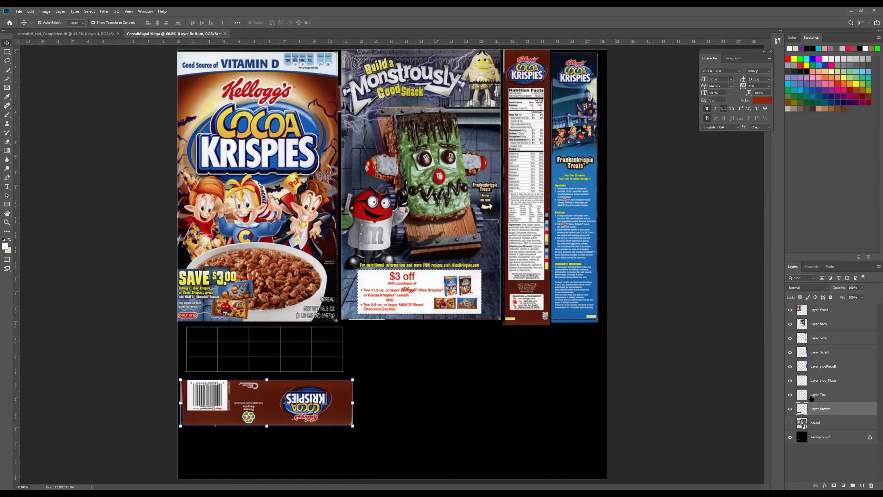
# Move Layer Top onto the upper wide UV shell, hiding the front and back panels meanwhile and showing them again.
pyautogui.click(790, 309)
pyautogui.click(790, 324)
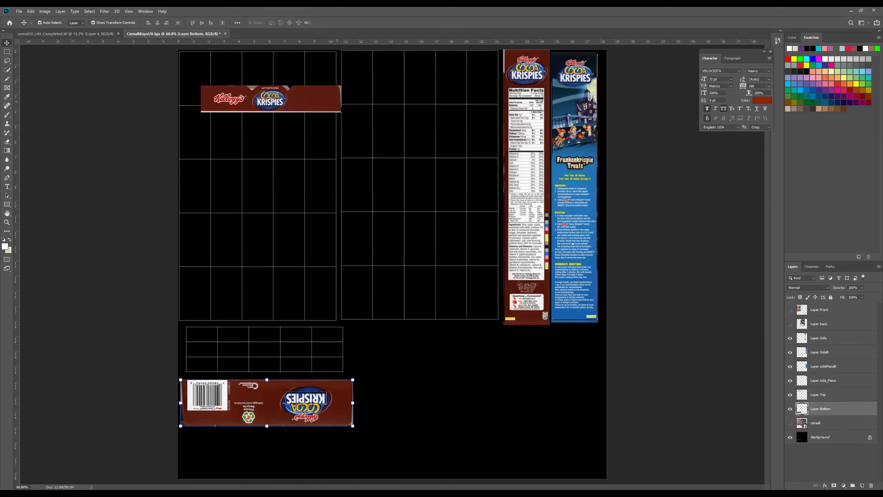
pyautogui.click(808, 395)
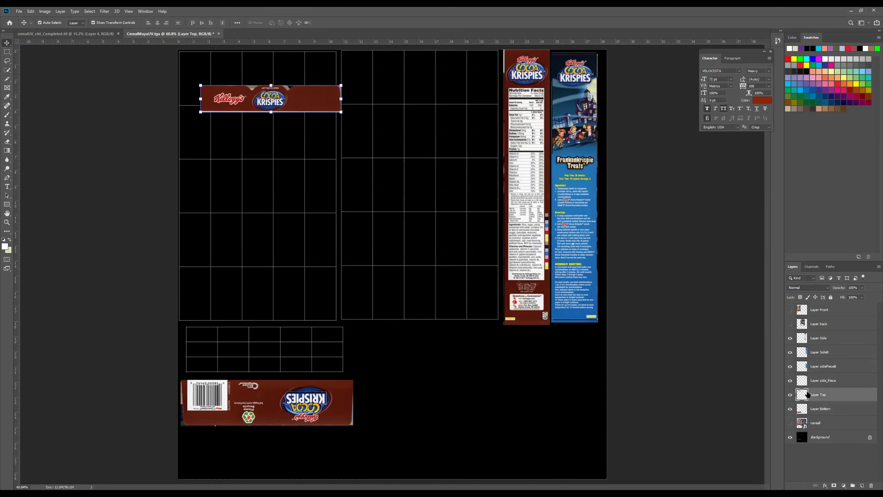
pyautogui.moveTo(258, 98); pyautogui.dragTo(248, 351)
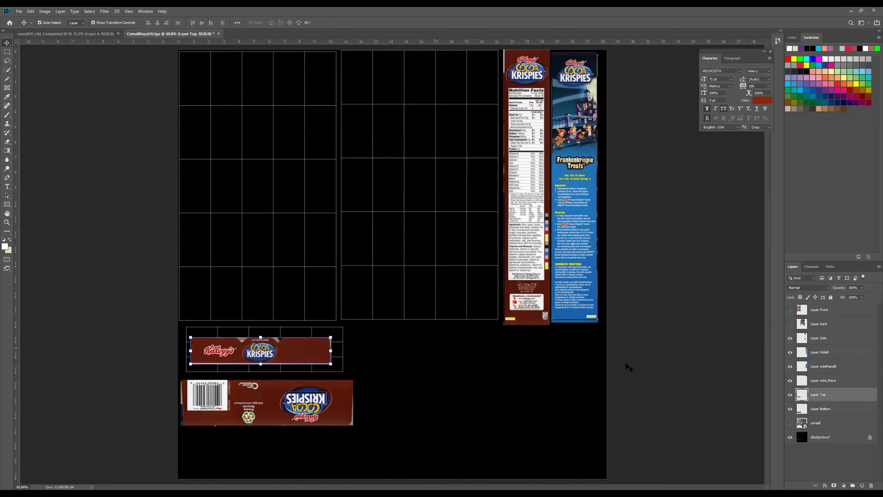
pyautogui.click(790, 309)
pyautogui.click(790, 324)
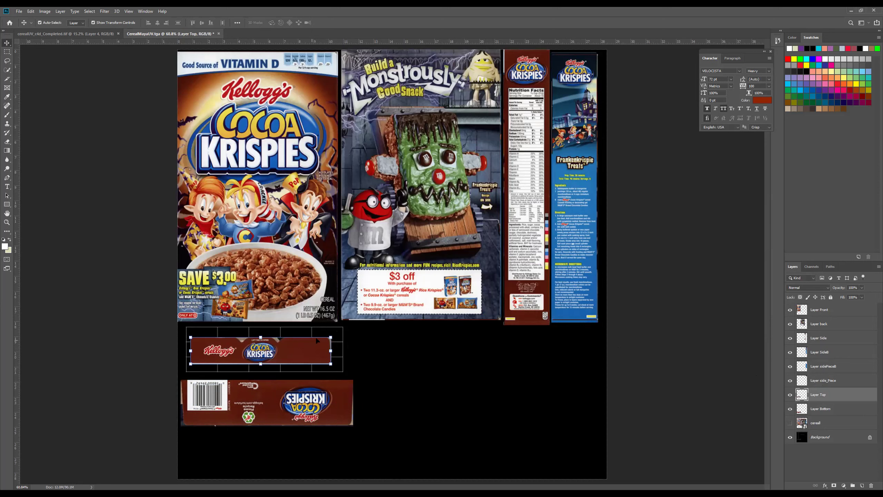
# Scale the top panel so its width spans the upper wide UV shell.
pyautogui.moveTo(329, 337); pyautogui.dragTo(306, 349)
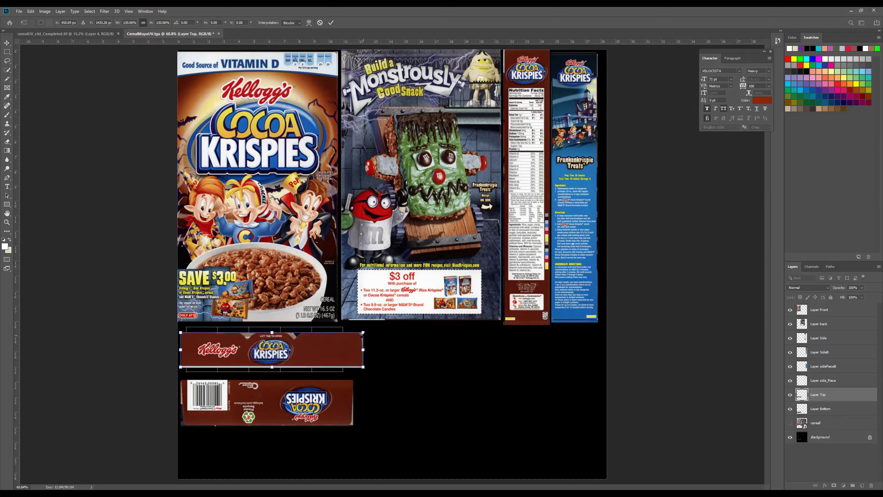
pyautogui.moveTo(361, 337); pyautogui.dragTo(307, 343)
pyautogui.moveTo(187, 336); pyautogui.dragTo(185, 335)
pyautogui.press('Return')
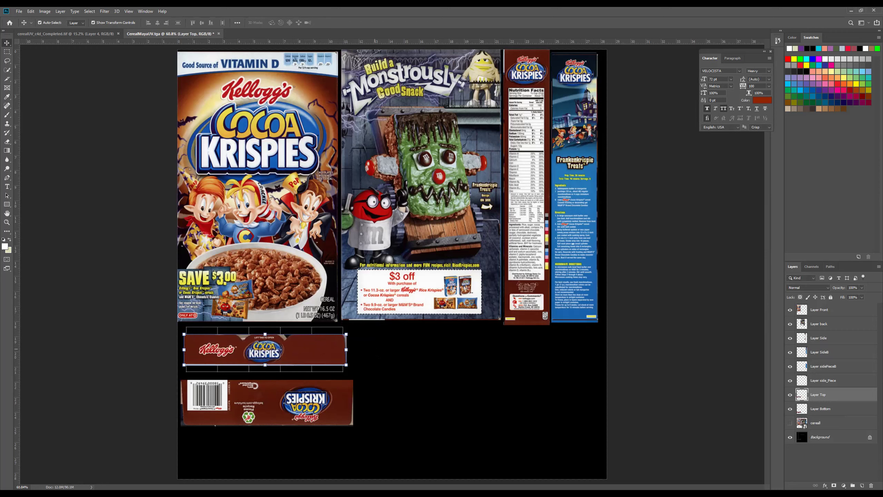
# Select a plain brown rectangle beside the logo on the top panel and copy it to a new layer.
pyautogui.rightClick(823, 396)
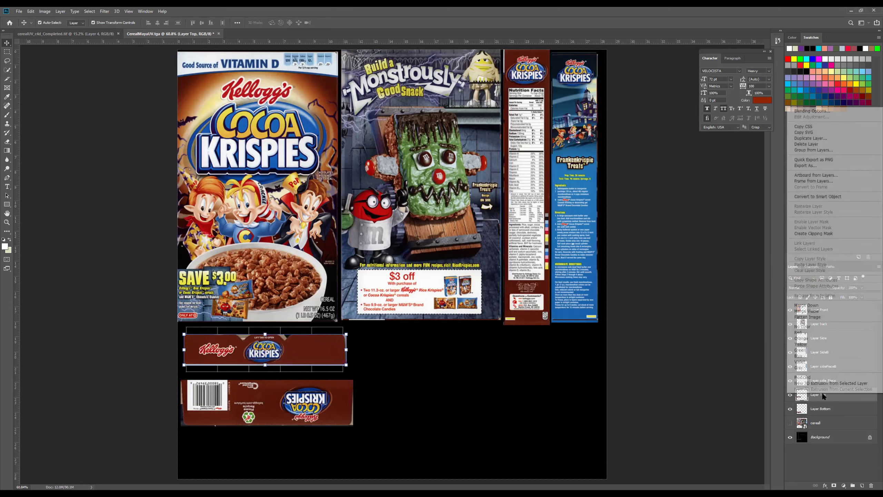
pyautogui.click(528, 417)
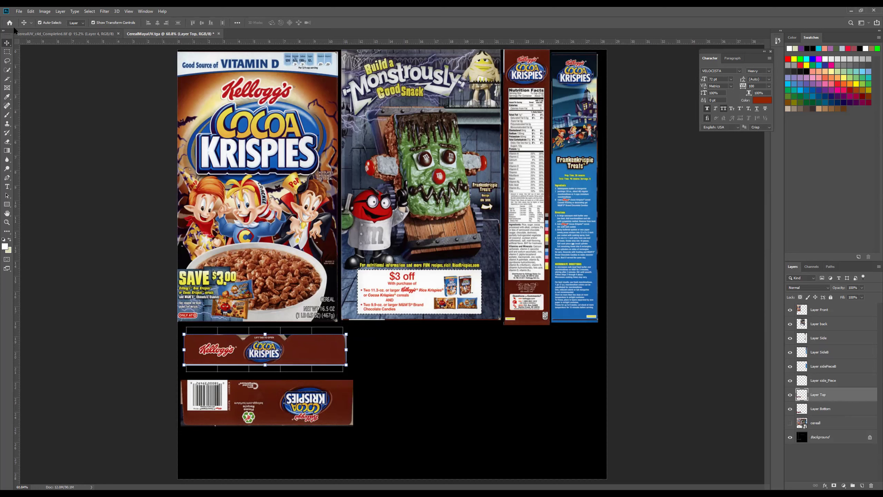
pyautogui.press('m')
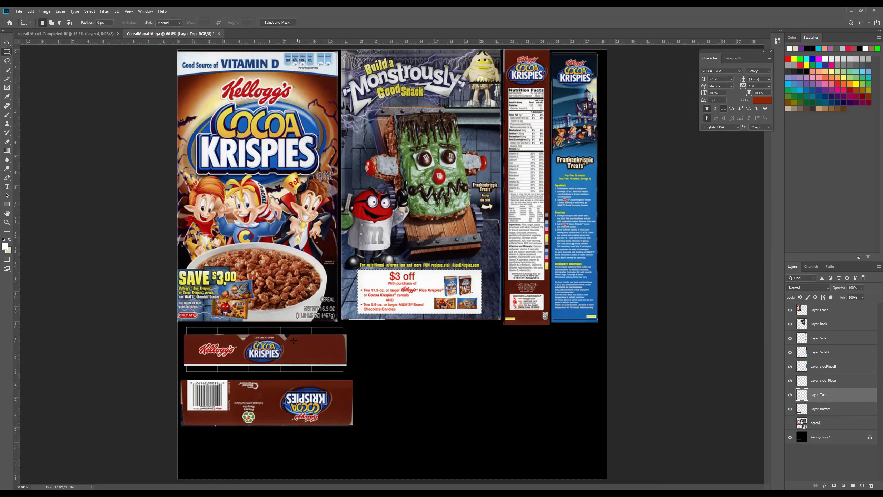
pyautogui.moveTo(294, 339); pyautogui.dragTo(337, 361)
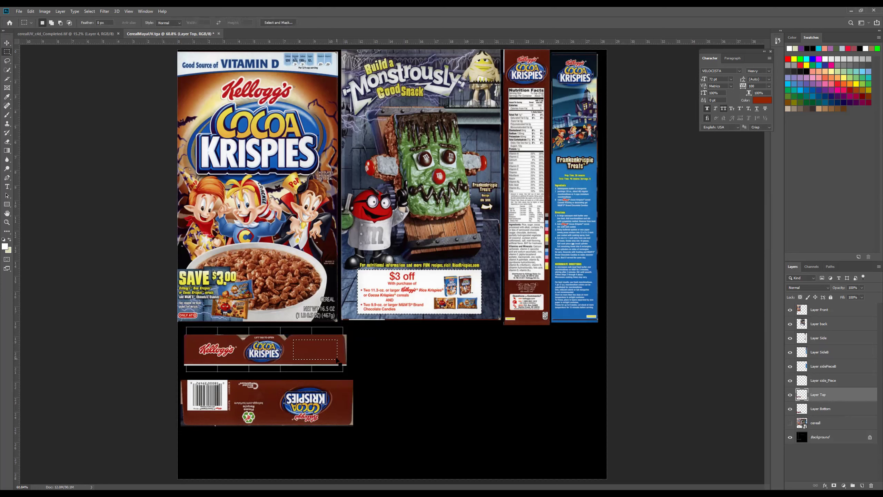
pyautogui.rightClick(302, 354)
pyautogui.click(368, 399)
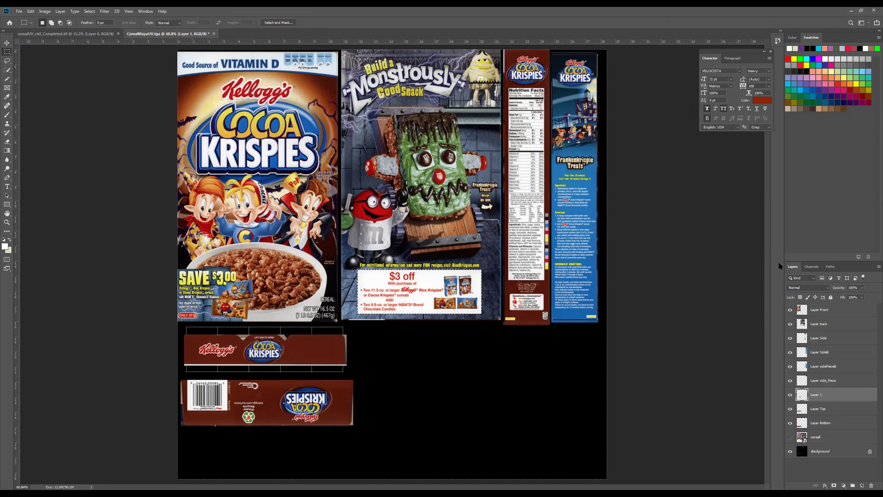
# Rename the copied brown patch's layer as Layer top_piece.
pyautogui.doubleClick(820, 395)
pyautogui.write('Layer top_piece')
pyautogui.press('Return')
# Stretch the brown Layer top_piece patch to cover the whole upper wide UV shell and place Layer Top above it.
pyautogui.press('v')
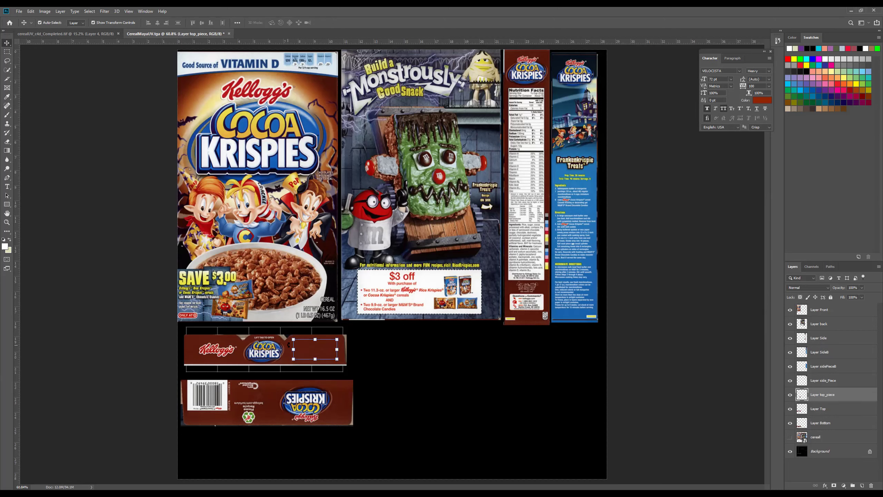
pyautogui.moveTo(293, 349); pyautogui.dragTo(184, 349)
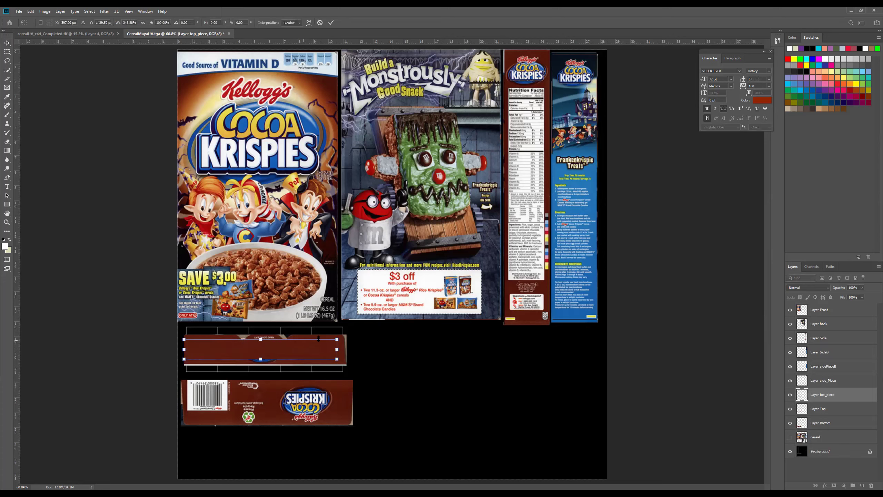
pyautogui.moveTo(261, 339); pyautogui.dragTo(261, 325)
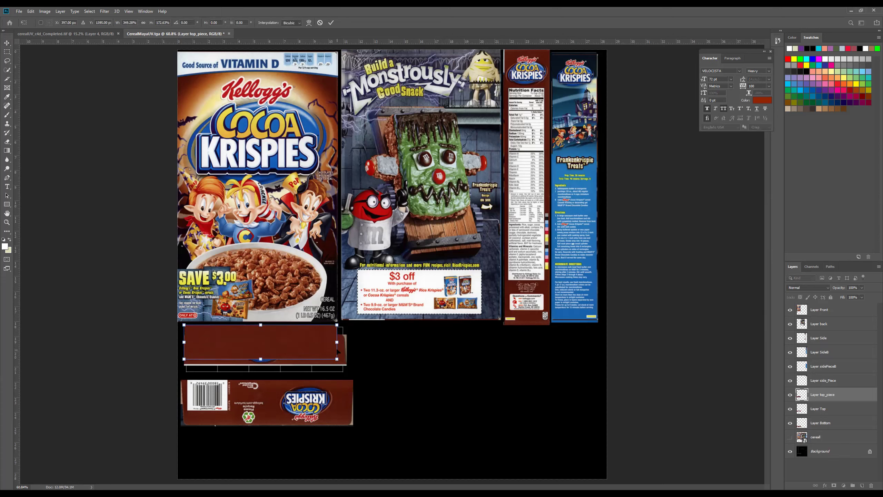
pyautogui.moveTo(337, 342); pyautogui.dragTo(346, 342)
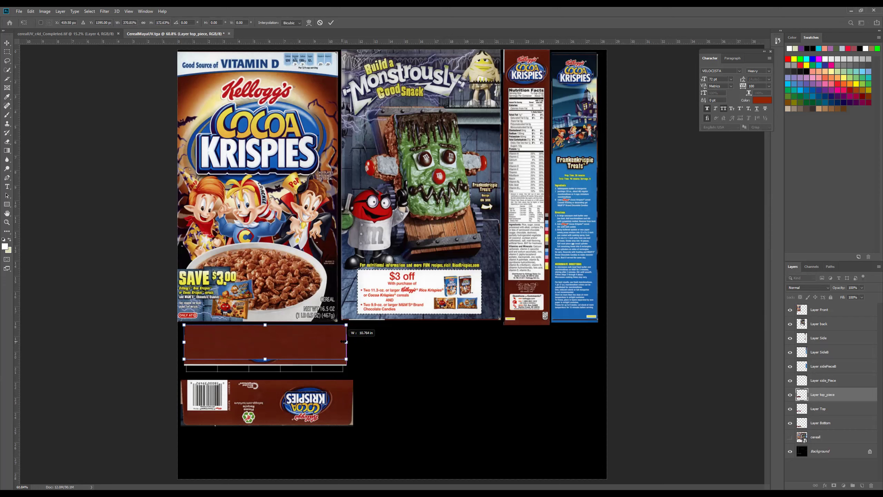
pyautogui.moveTo(268, 358); pyautogui.dragTo(268, 372)
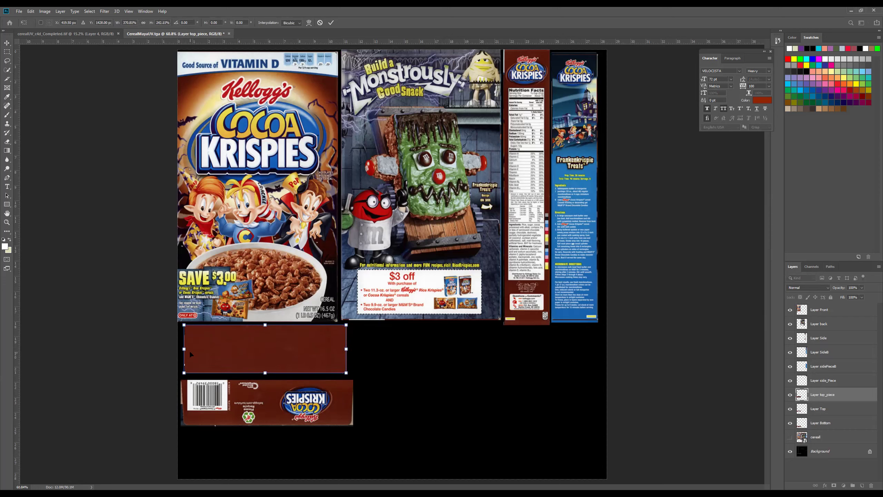
pyautogui.moveTo(184, 349); pyautogui.dragTo(180, 349)
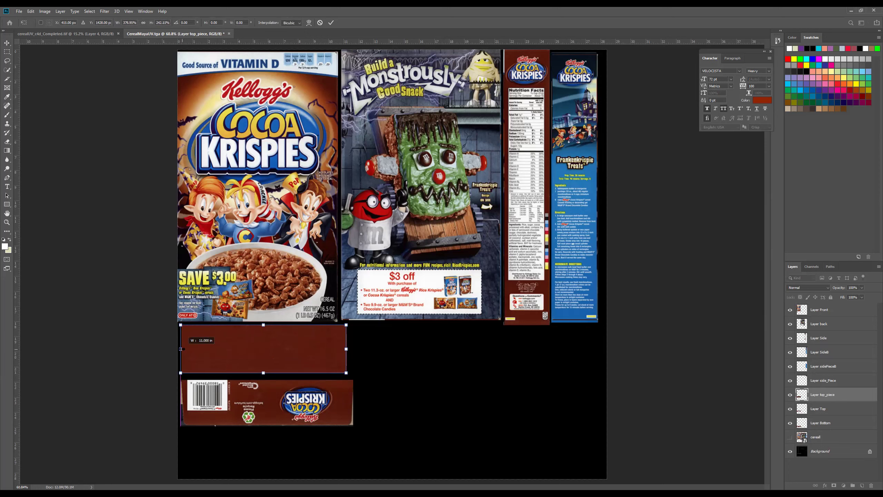
pyautogui.press('Return')
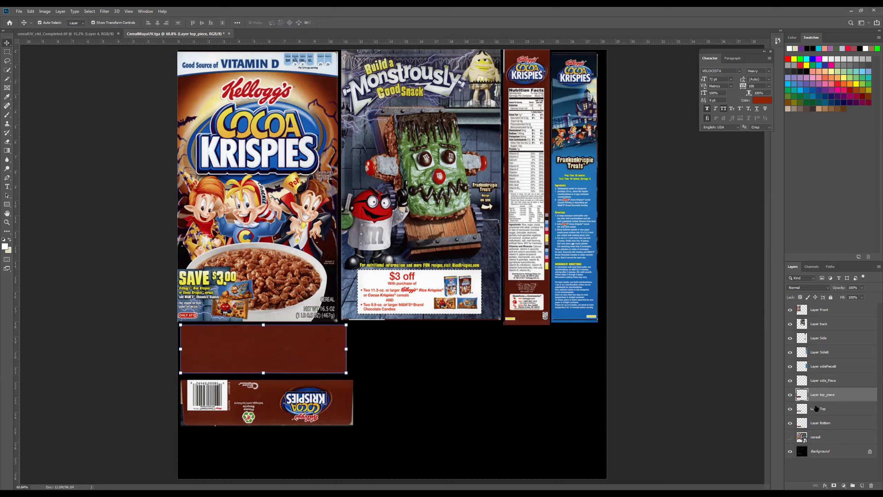
pyautogui.moveTo(817, 410); pyautogui.dragTo(815, 396)
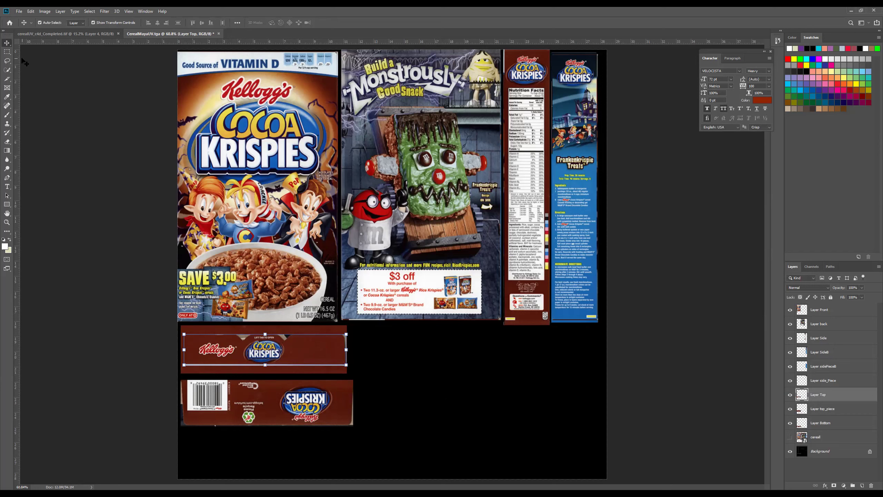
pyautogui.click(7, 52)
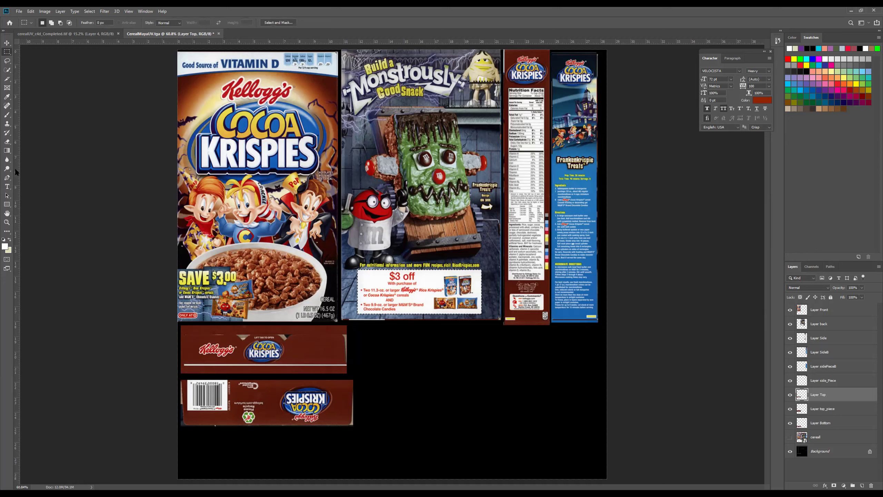
pyautogui.click(7, 151)
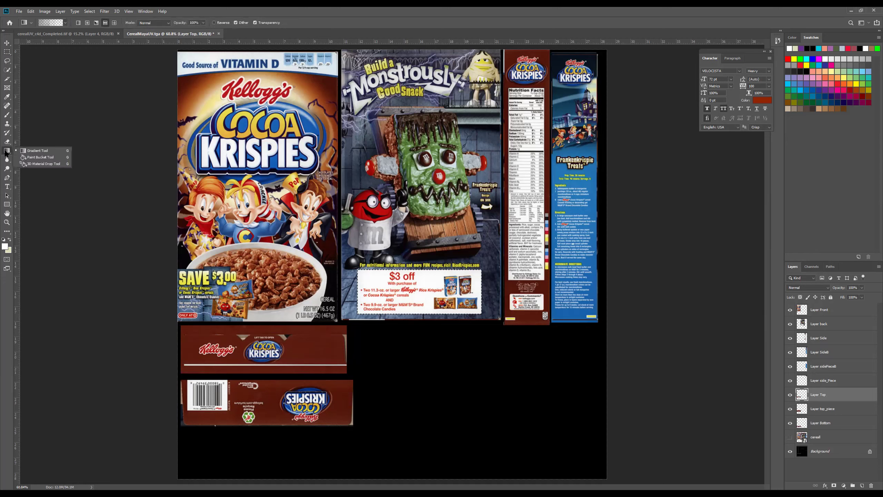
pyautogui.click(6, 160)
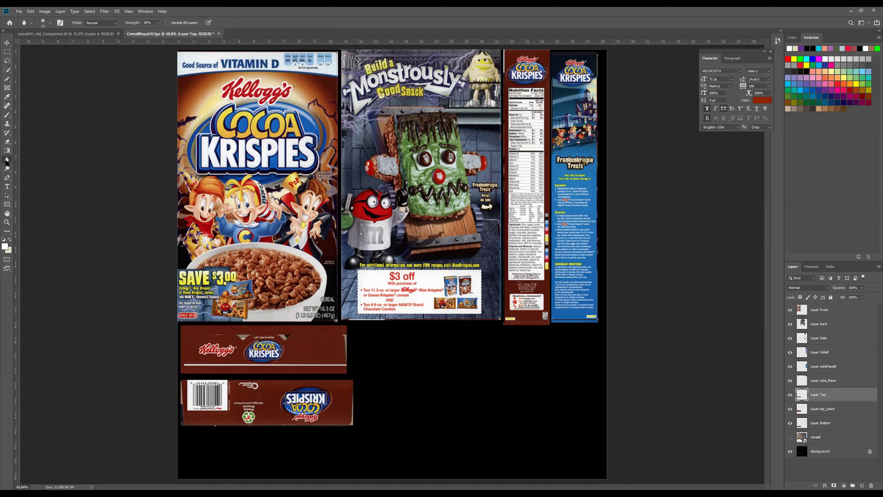
pyautogui.click(6, 162)
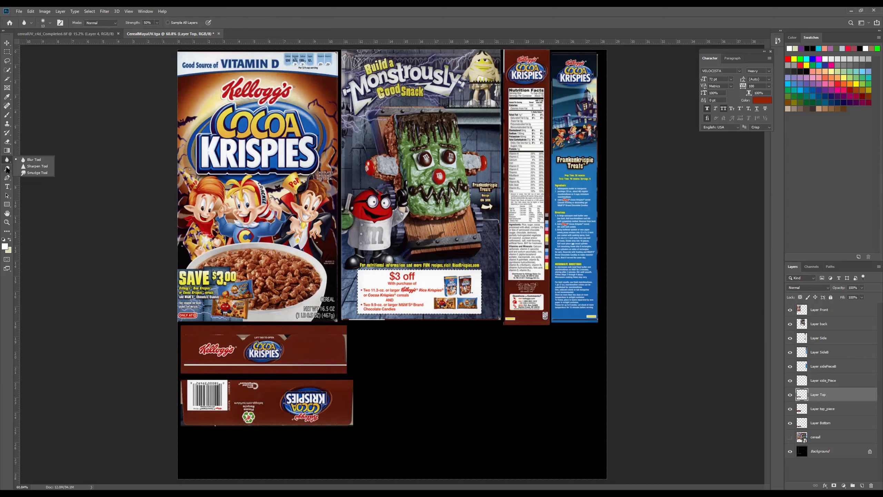
pyautogui.click(7, 169)
pyautogui.click(7, 178)
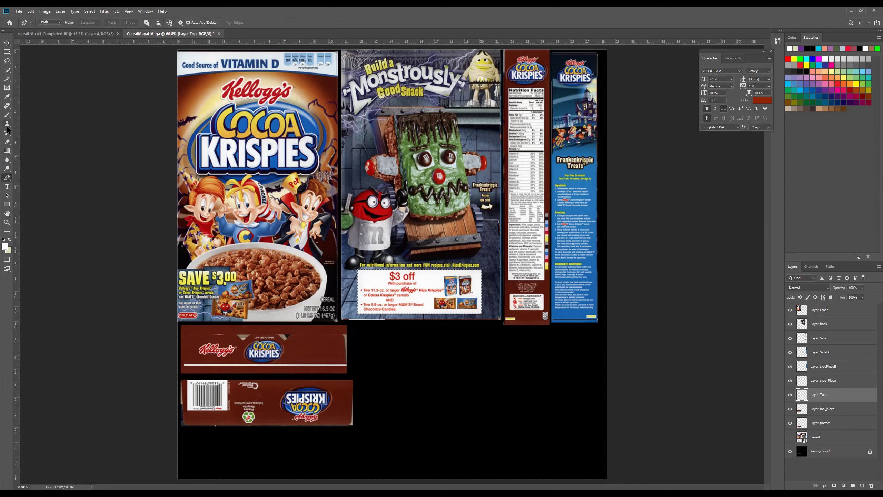
pyautogui.click(7, 133)
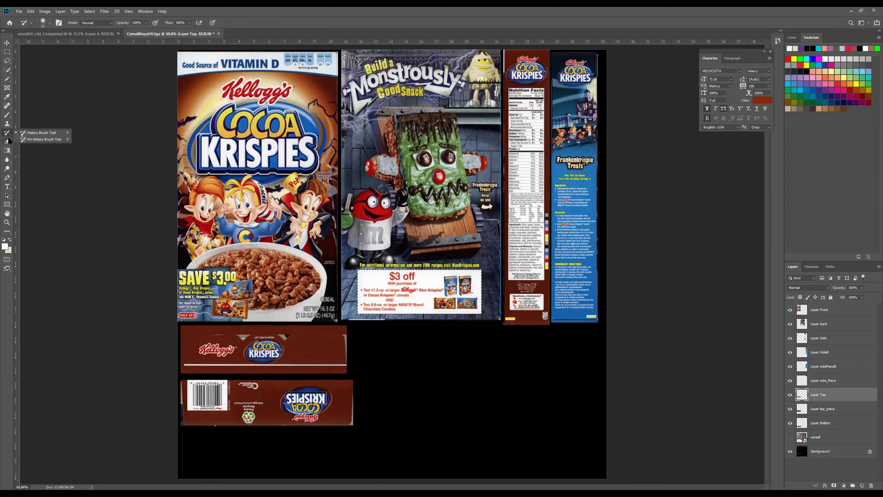
pyautogui.click(7, 141)
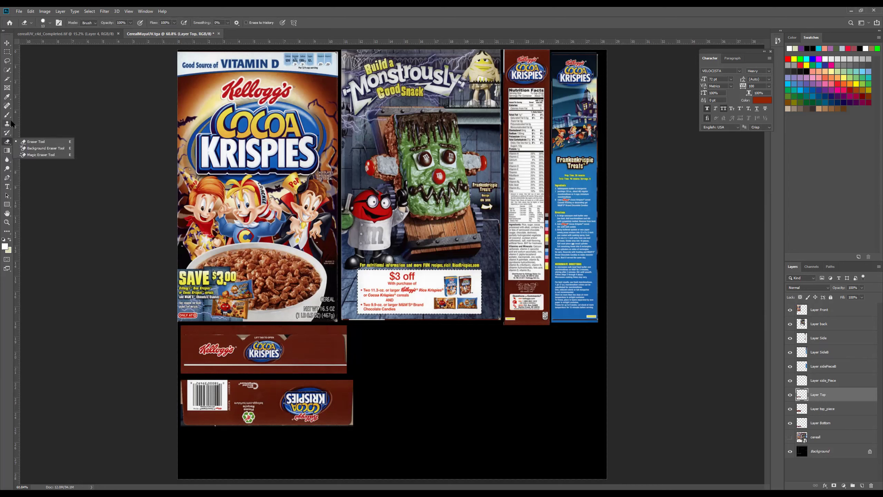
# Use the Clone Stamp on Layer Top to cover the pale corner remnants along the top panel's upper edge with plain brown.
pyautogui.click(12, 122)
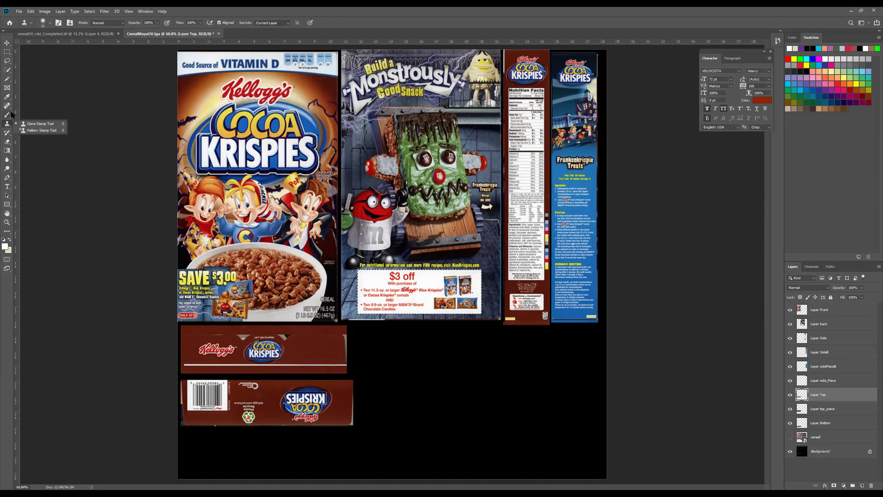
pyautogui.click(30, 125)
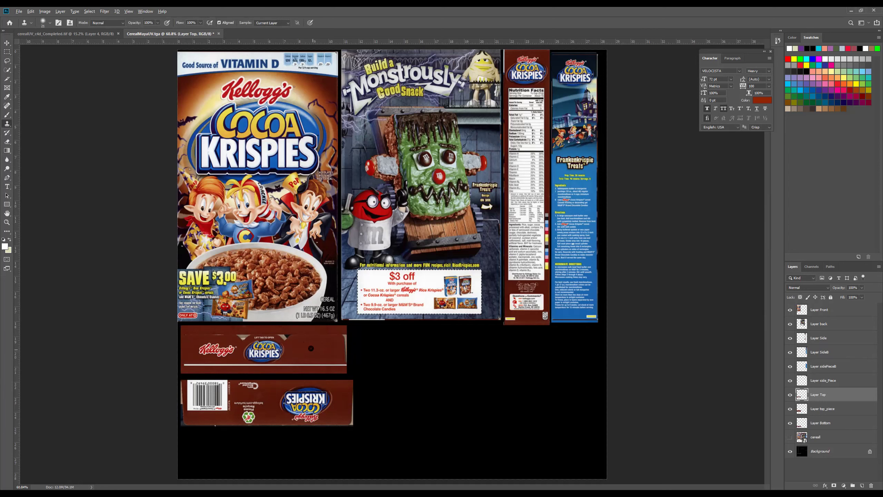
pyautogui.keyDown('alt'); pyautogui.click(303, 343); pyautogui.keyUp('alt')
pyautogui.moveTo(292, 336); pyautogui.dragTo(282, 334)
pyautogui.moveTo(241, 335)
pyautogui.mouseDown()
pyautogui.moveTo(212, 335)
pyautogui.moveTo(244, 341)
pyautogui.moveTo(244, 333)
pyautogui.mouseUp()
pyautogui.keyDown('alt'); pyautogui.click(229, 338); pyautogui.keyUp('alt')
pyautogui.keyDown('alt'); pyautogui.click(244, 334); pyautogui.keyUp('alt')
pyautogui.keyDown('alt'); pyautogui.click(197, 338); pyautogui.keyUp('alt')
pyautogui.moveTo(187, 336); pyautogui.dragTo(231, 335)
# Save the layered texture as an uncompressed TIFF on the Desktop, changing c4d to Maya in the existing name cerealUV_c4d_Completed.
pyautogui.click(19, 11)
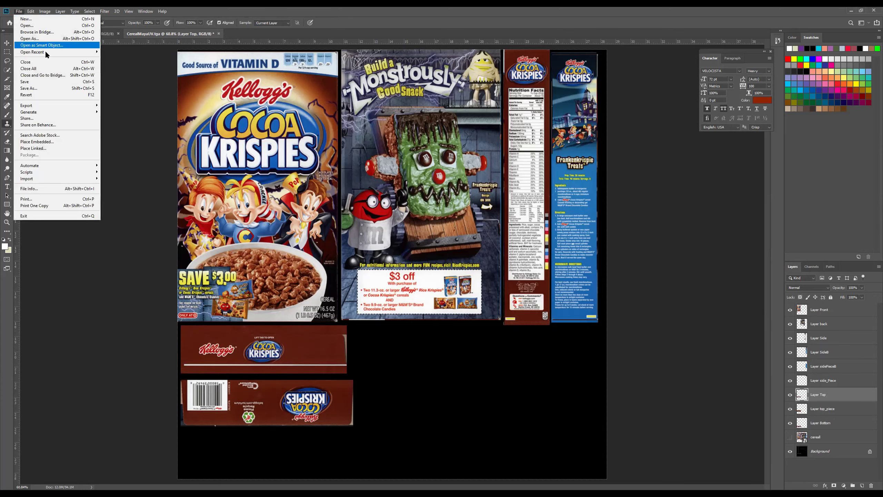
pyautogui.click(55, 88)
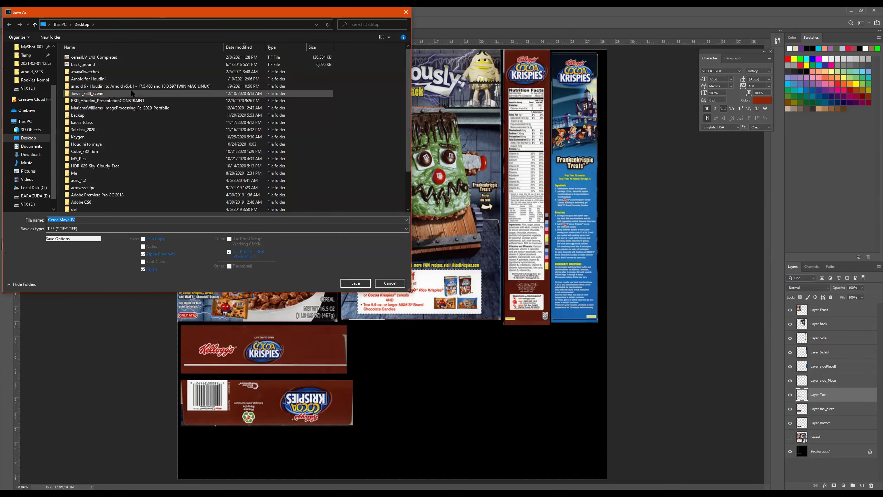
pyautogui.click(125, 57)
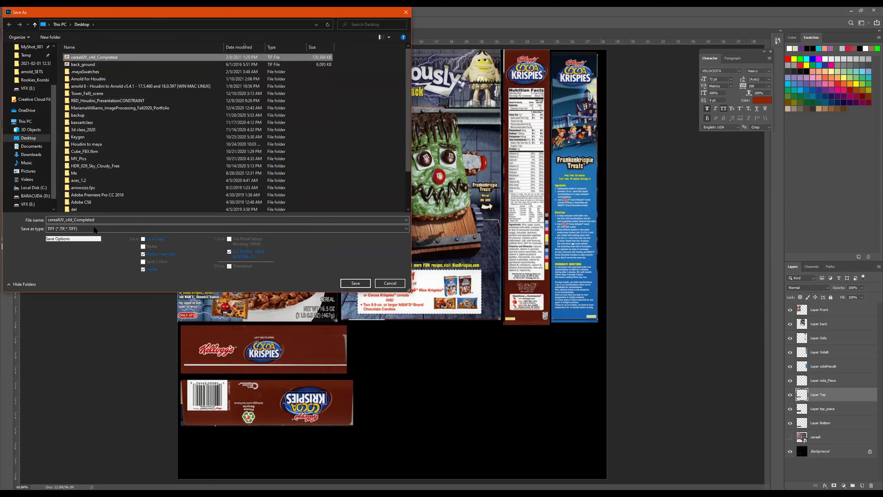
pyautogui.click(68, 220)
pyautogui.click(69, 219)
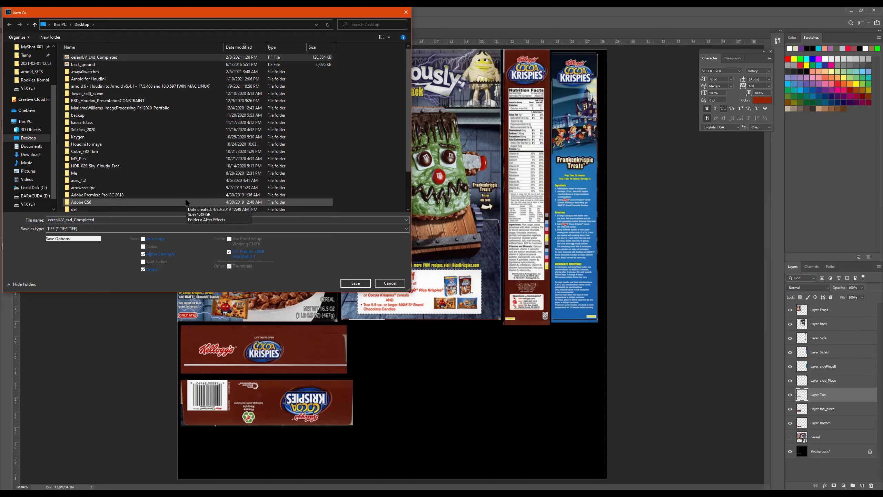
pyautogui.press('BackSpace')
pyautogui.press('BackSpace')
pyautogui.write('Maya')
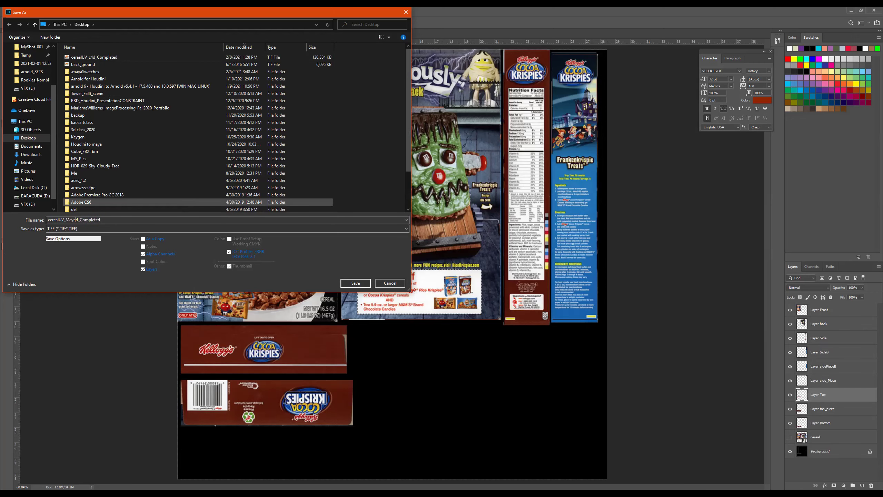
pyautogui.press('Return')
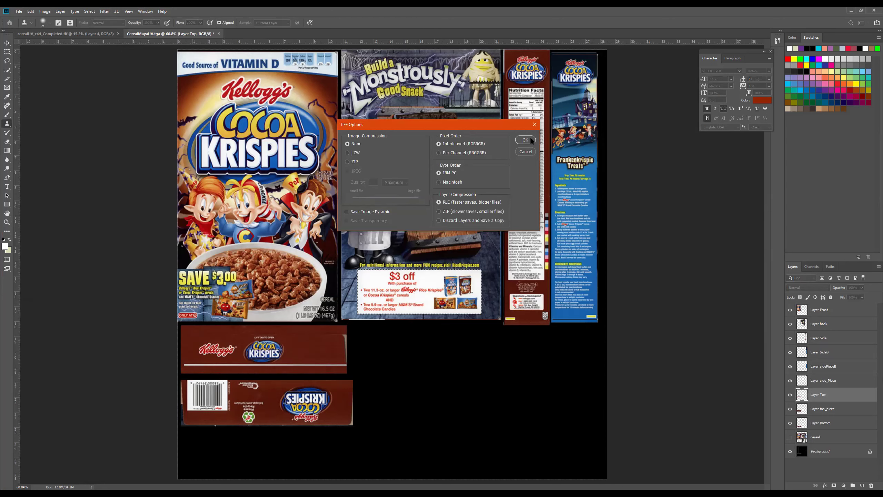
pyautogui.click(532, 127)
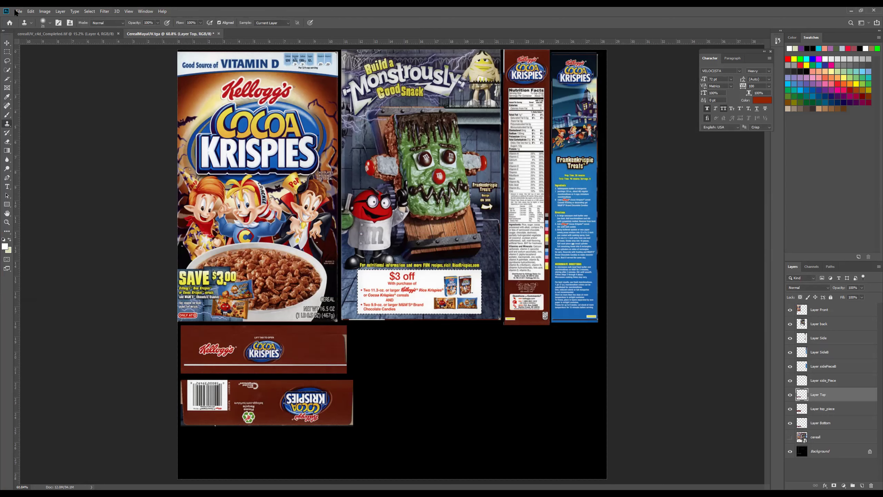
# Save a JPEG copy of the texture to the Desktop as CerealMayaUV.
pyautogui.click(19, 11)
pyautogui.click(46, 87)
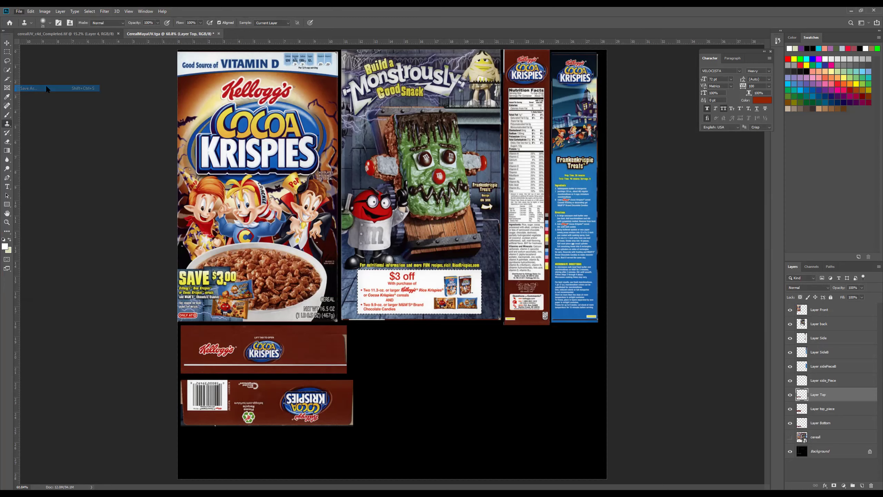
pyautogui.click(103, 229)
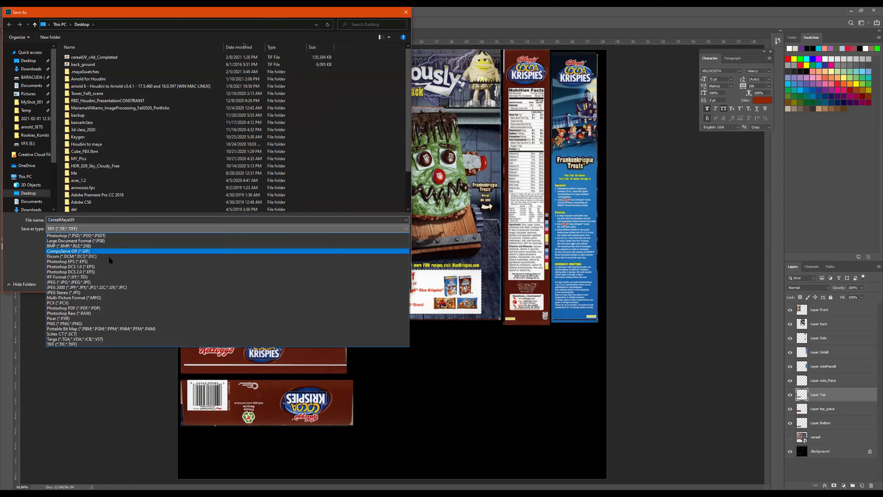
pyautogui.click(99, 281)
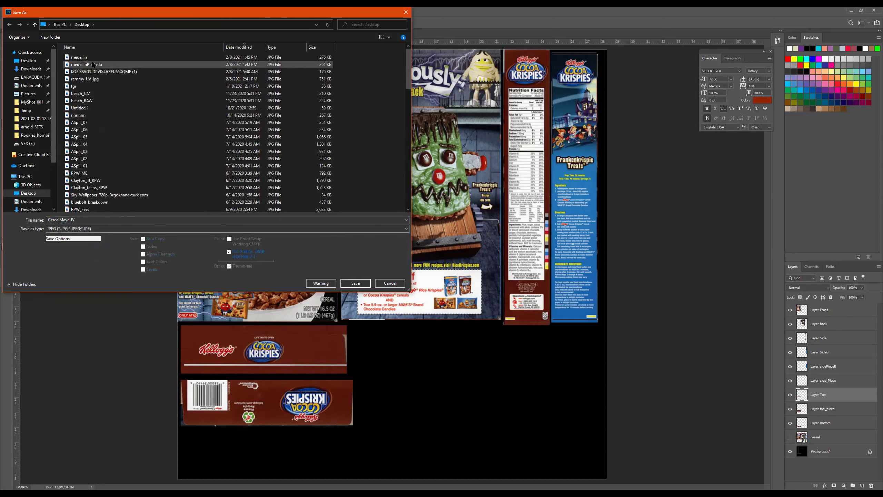
pyautogui.click(34, 63)
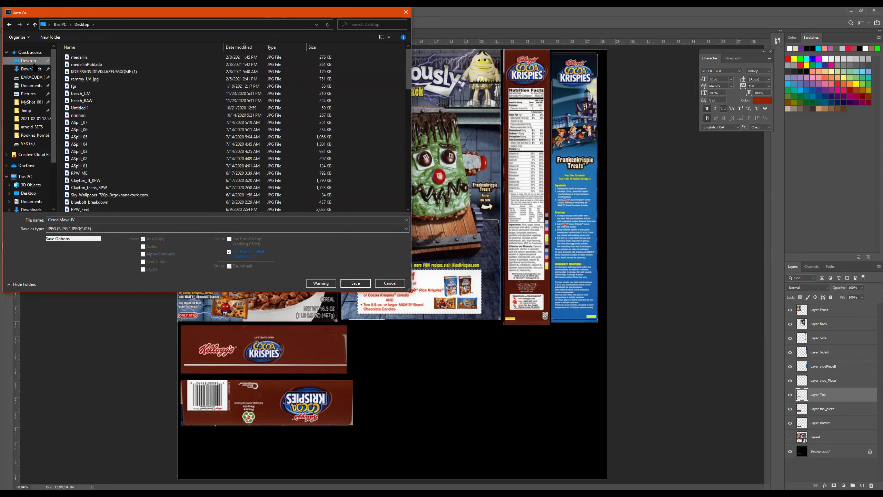
pyautogui.click(104, 220)
pyautogui.click(368, 283)
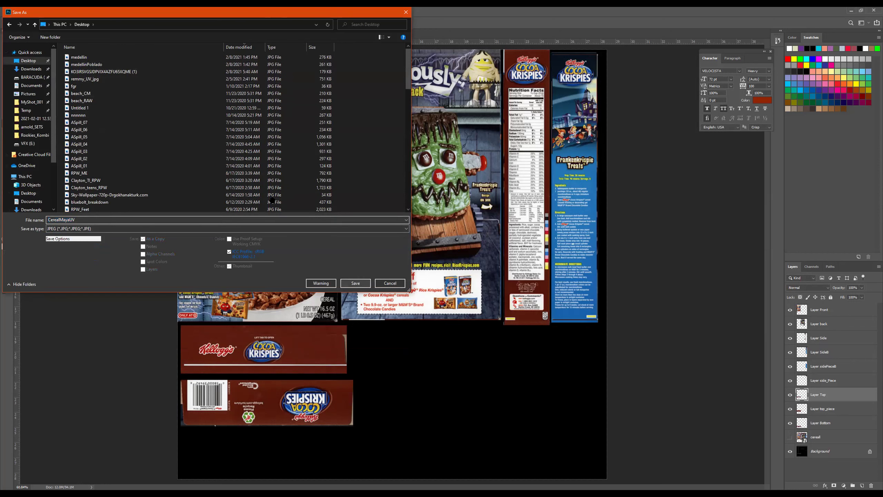
pyautogui.click(361, 97)
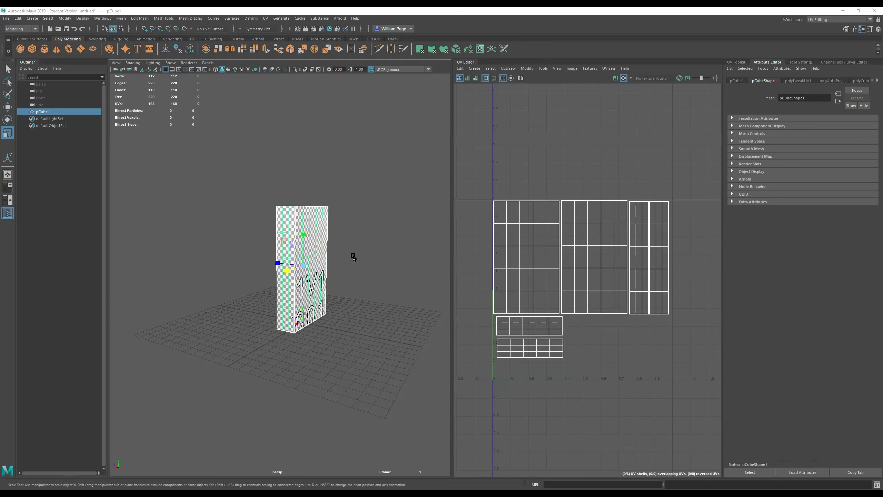
# In Maya, replace the UV Editing workspace with the modeling layout and assign a new Arnold aiStandardSurface material to pCube1.
pyautogui.click(839, 20)
pyautogui.click(838, 24)
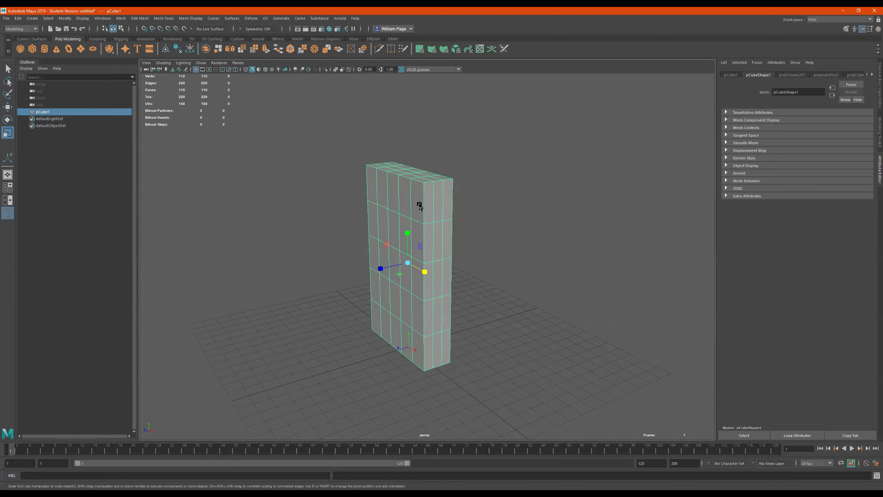
pyautogui.rightClick(420, 205)
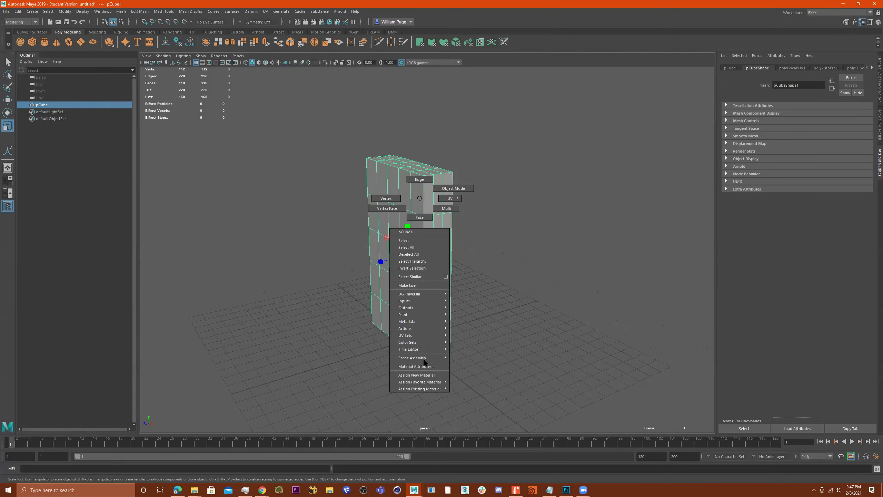
pyautogui.click(424, 373)
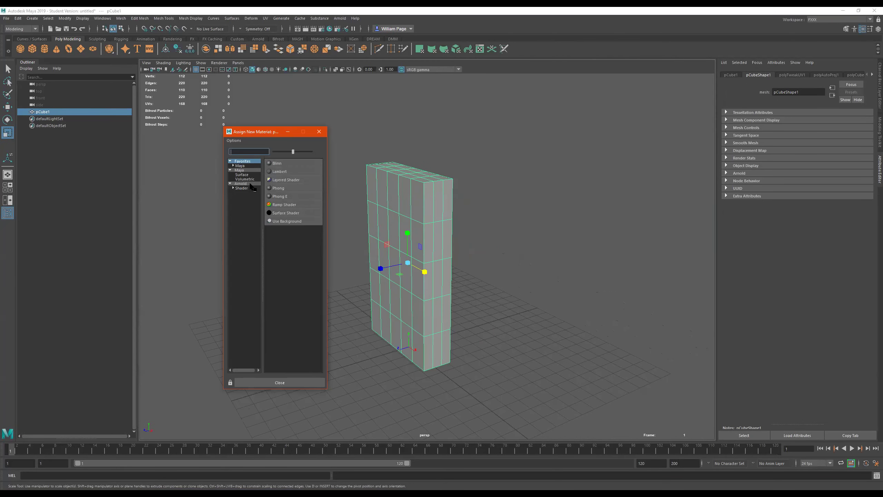
pyautogui.click(250, 184)
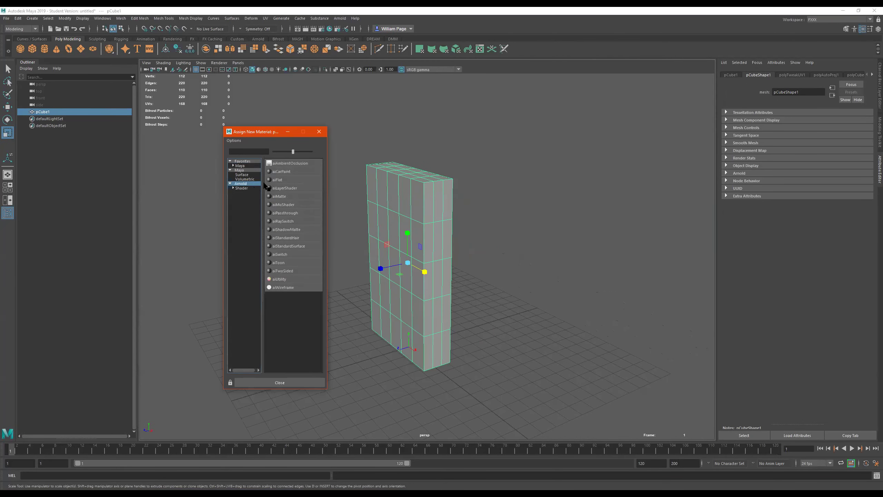
pyautogui.click(302, 246)
pyautogui.keyDown('alt'); pyautogui.moveTo(567, 240); pyautogui.dragTo(583, 245); pyautogui.keyUp('alt')
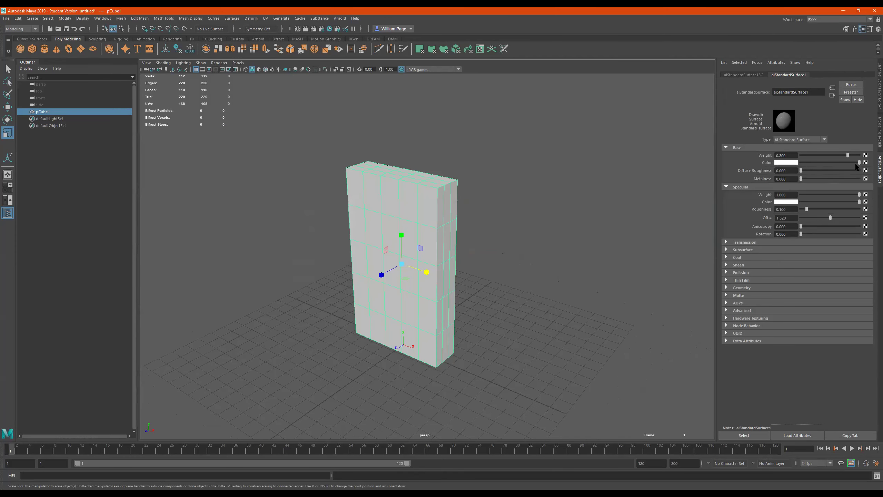
# Connect a File texture to the aiStandardSurface base color and load CerealMayaUV.jpg from the Desktop as its image.
pyautogui.click(865, 163)
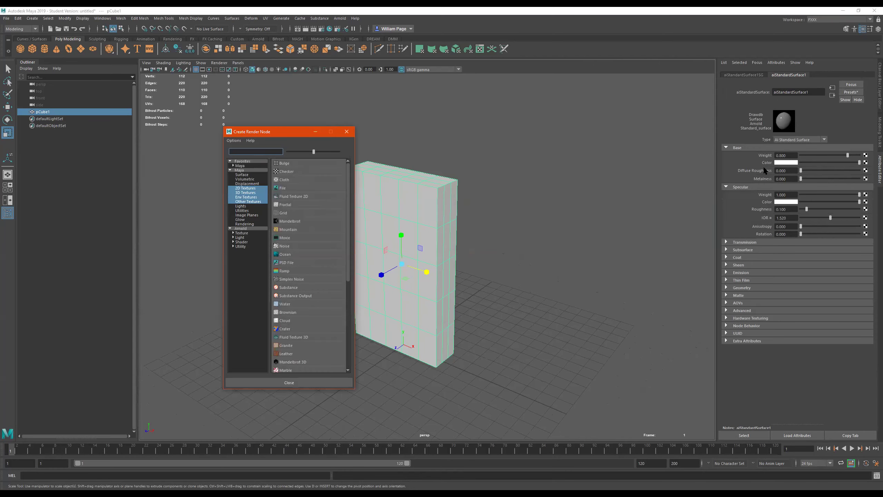
pyautogui.click(283, 189)
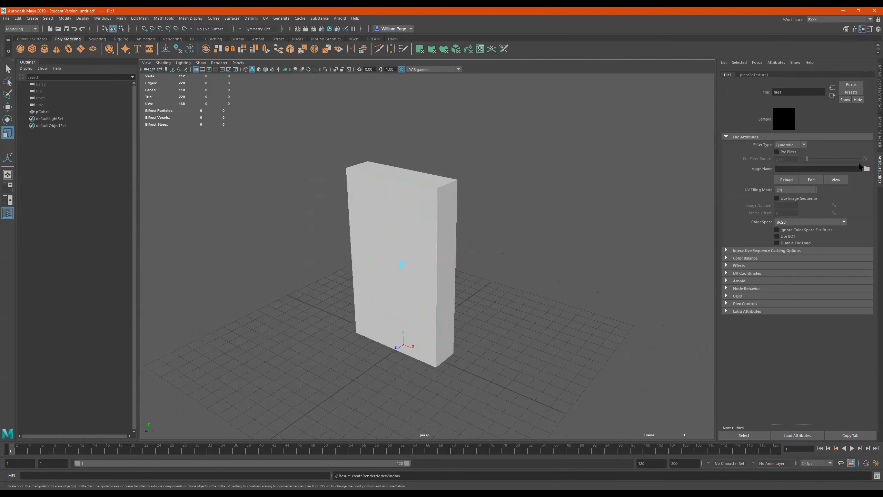
pyautogui.click(867, 169)
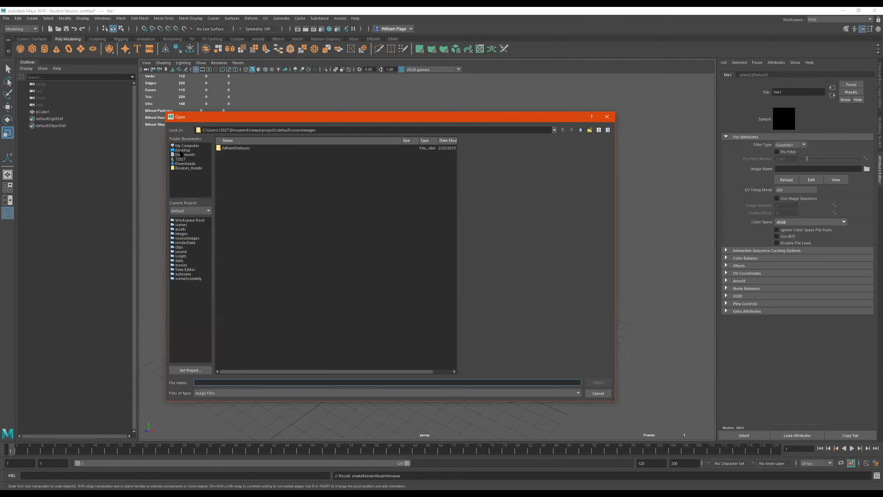
pyautogui.click(240, 148)
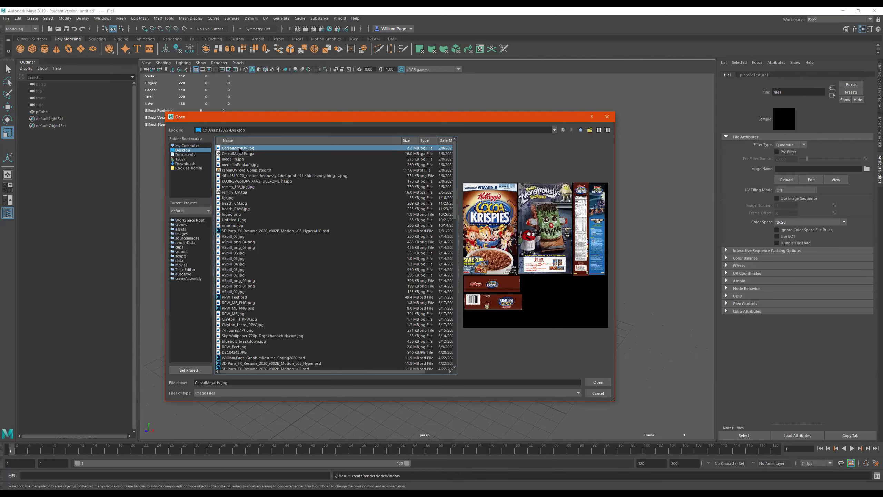
pyautogui.doubleClick(239, 148)
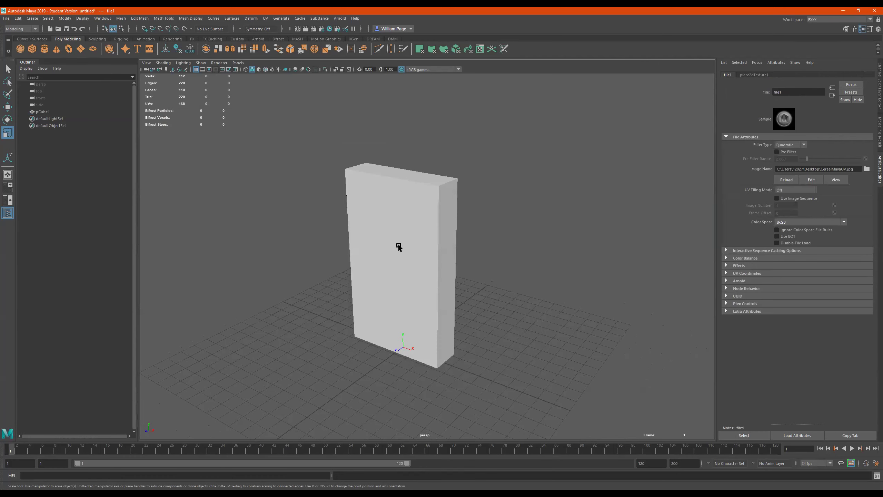
# Turn on textured shading in the viewport and check the cereal artwork on the box's front, side and top faces.
pyautogui.press('4')
pyautogui.press('5')
pyautogui.press('6')
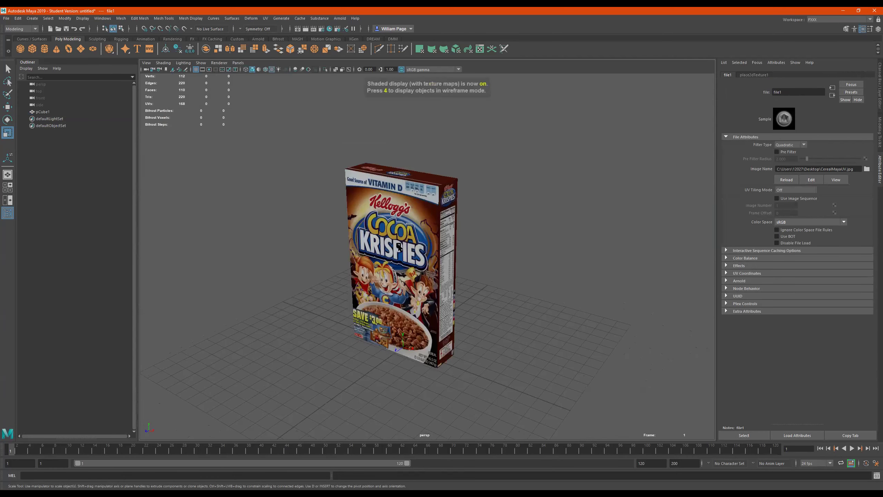
pyautogui.keyDown('alt'); pyautogui.moveTo(407, 274); pyautogui.dragTo(458, 250); pyautogui.keyUp('alt')
pyautogui.scroll(3, 485, 262)
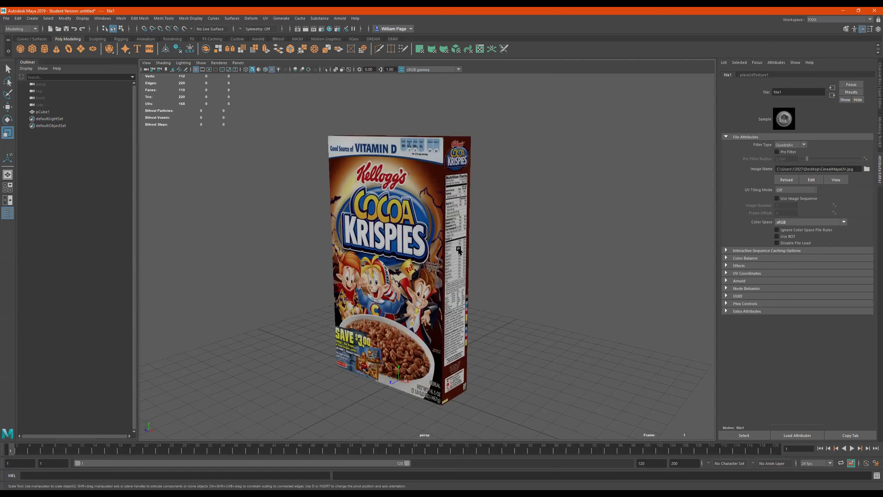
pyautogui.press('5')
pyautogui.press('6')
pyautogui.keyDown('alt'); pyautogui.moveTo(375, 259); pyautogui.dragTo(370, 289); pyautogui.keyUp('alt')
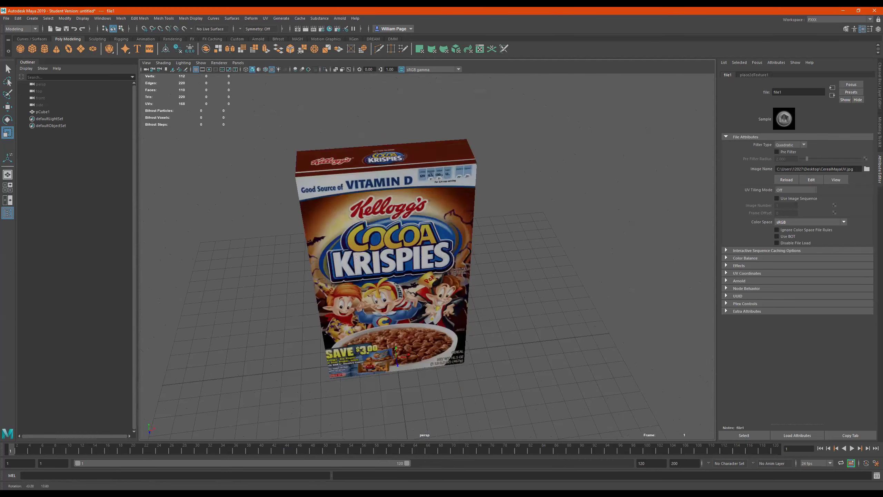